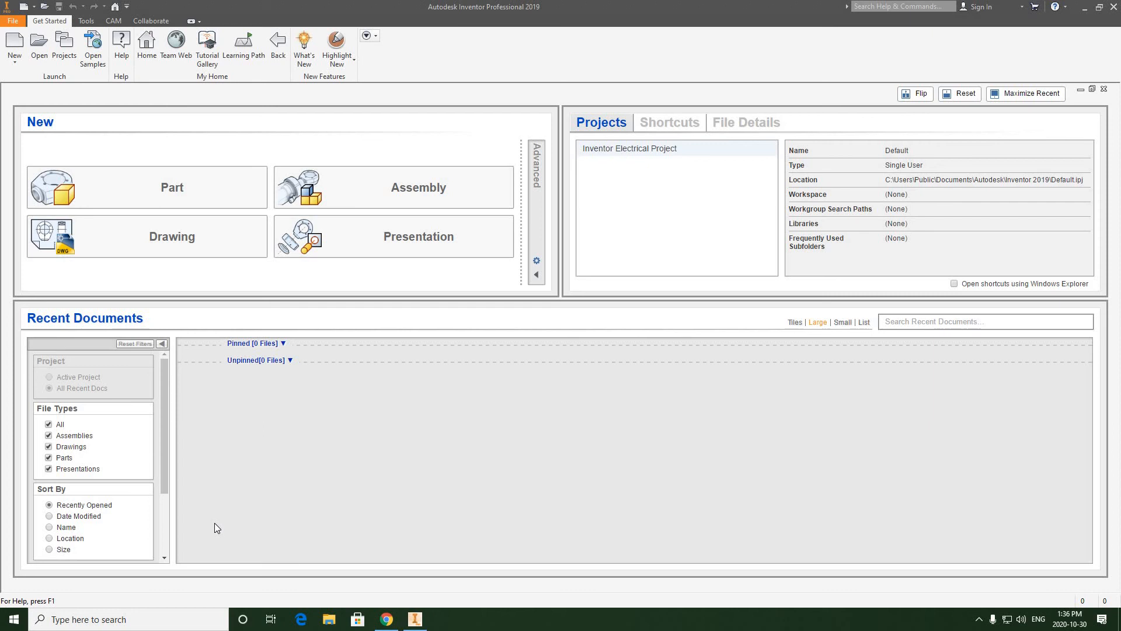
Step: Create a new drawing from the English ANSI (in).idw template
{"action": "left_click", "coordinate": [14, 65]}
{"action": "left_click", "coordinate": [26, 80]}
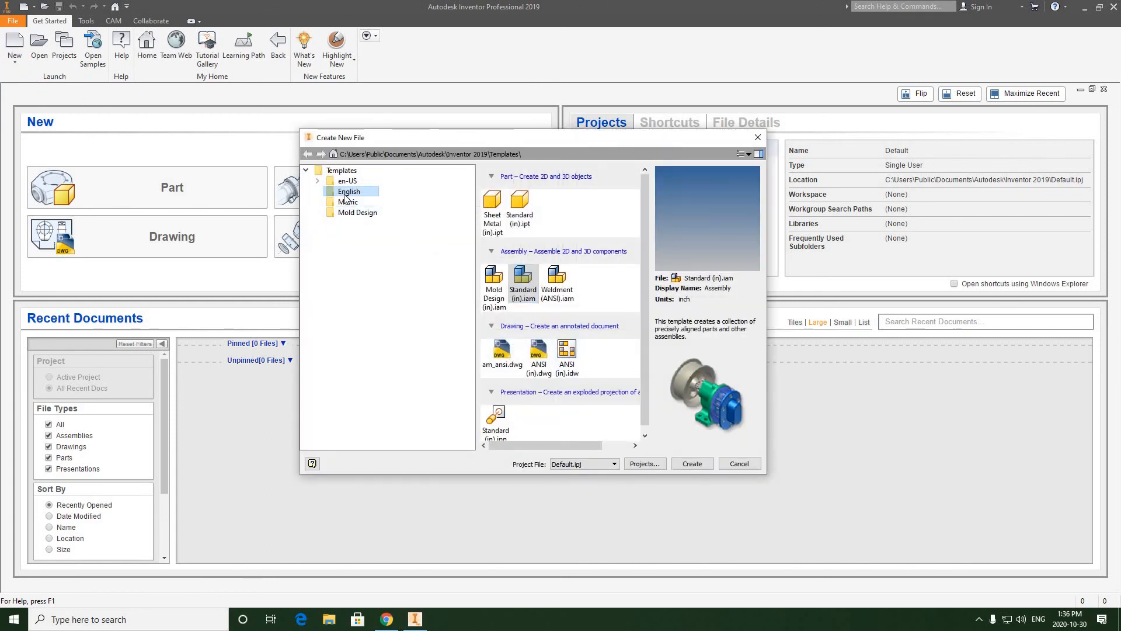
{"action": "left_click", "coordinate": [569, 353]}
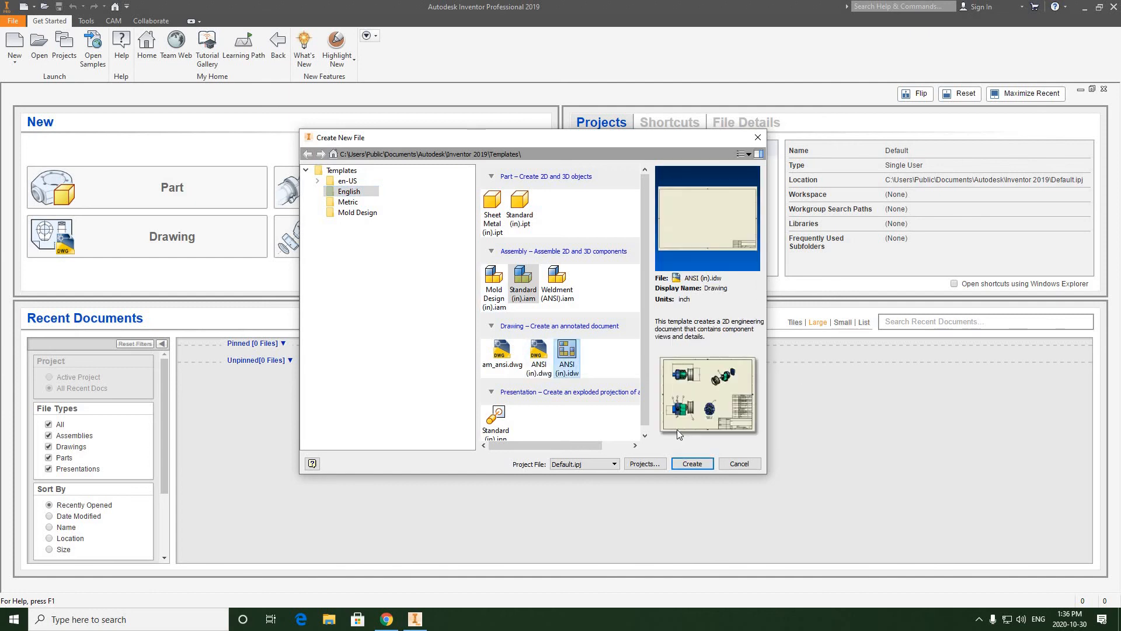
{"action": "left_click", "coordinate": [694, 464]}
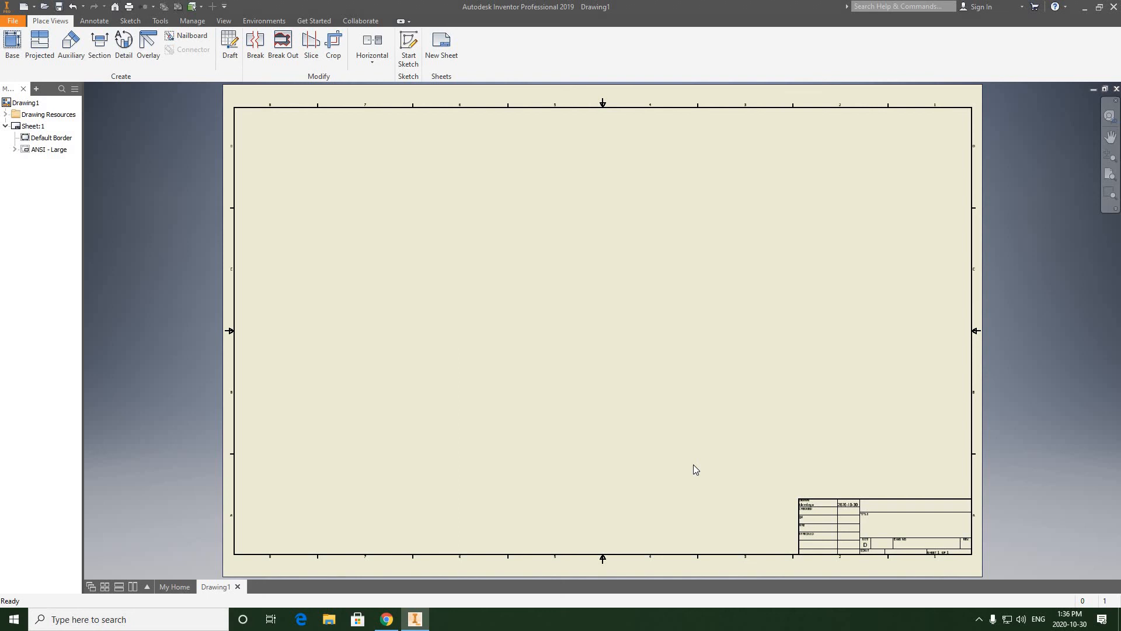
Step: Open TABLE LAMP.iam from the TABLE LAMP project folder and return to the blank drawing
{"action": "left_click", "coordinate": [13, 23]}
{"action": "left_click", "coordinate": [37, 90]}
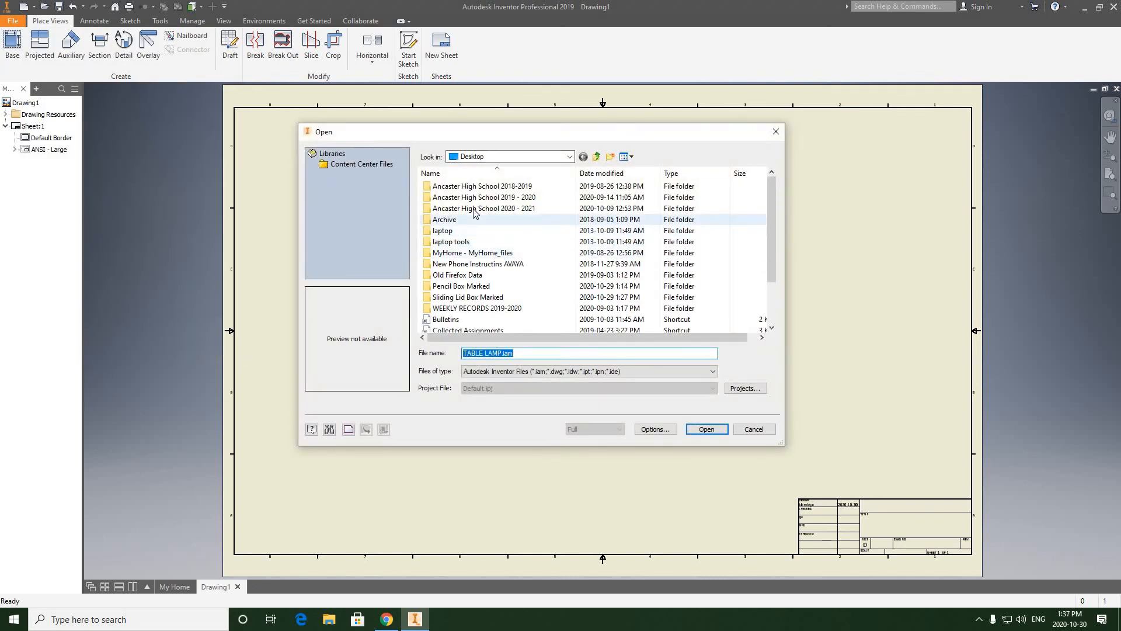
{"action": "double_click", "coordinate": [474, 209]}
{"action": "double_click", "coordinate": [454, 220]}
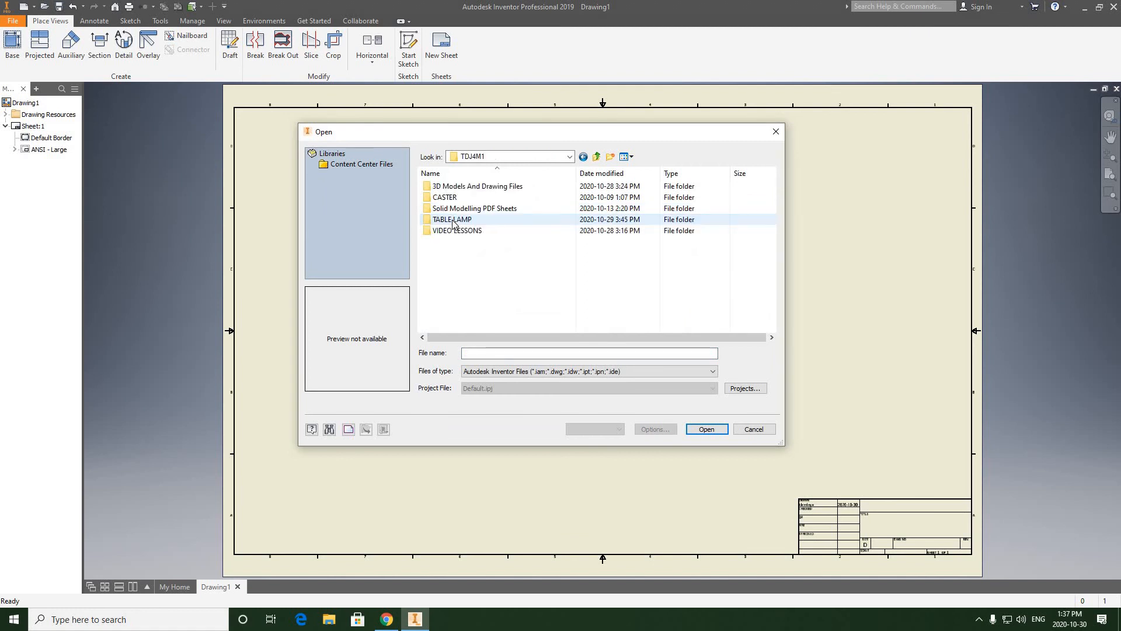
{"action": "double_click", "coordinate": [453, 221]}
{"action": "left_click", "coordinate": [451, 232]}
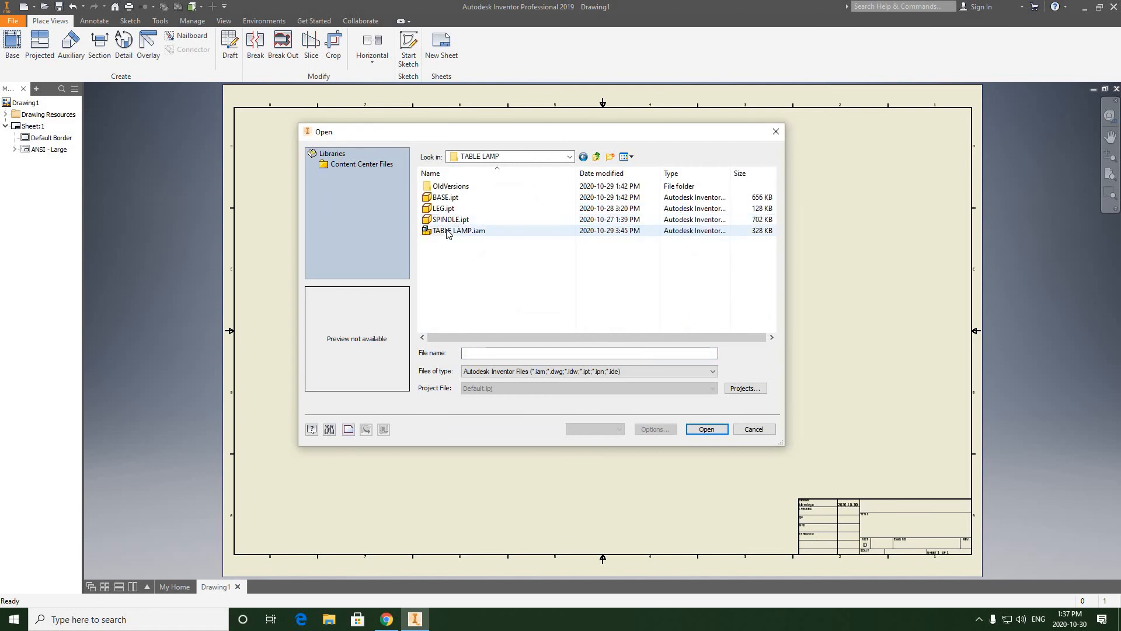
{"action": "left_click", "coordinate": [706, 429]}
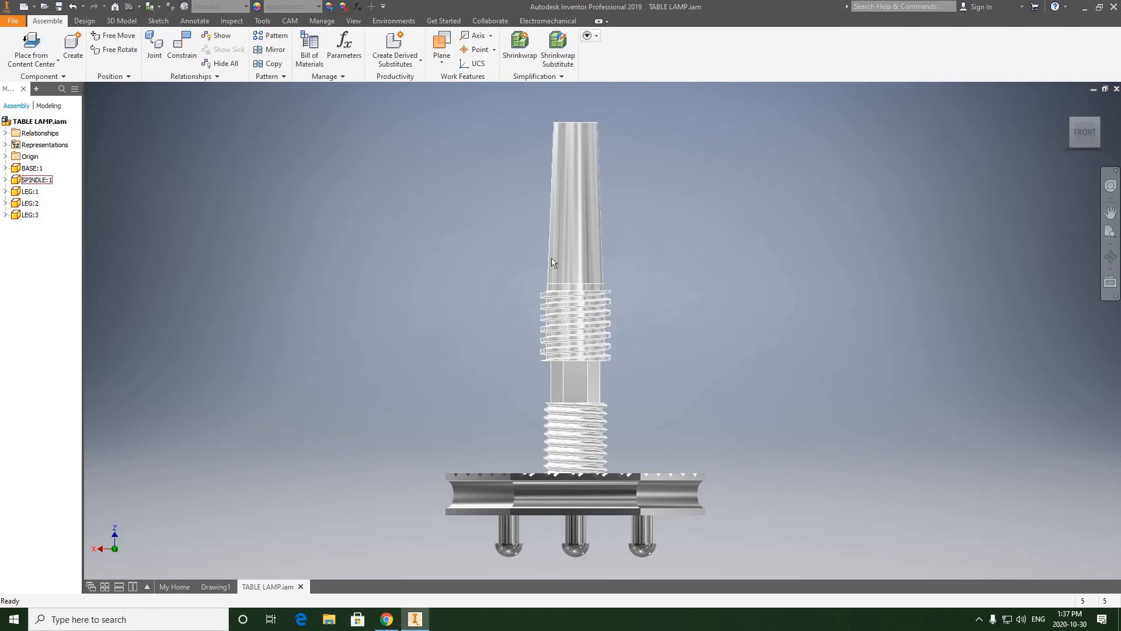
{"action": "left_click", "coordinate": [215, 586]}
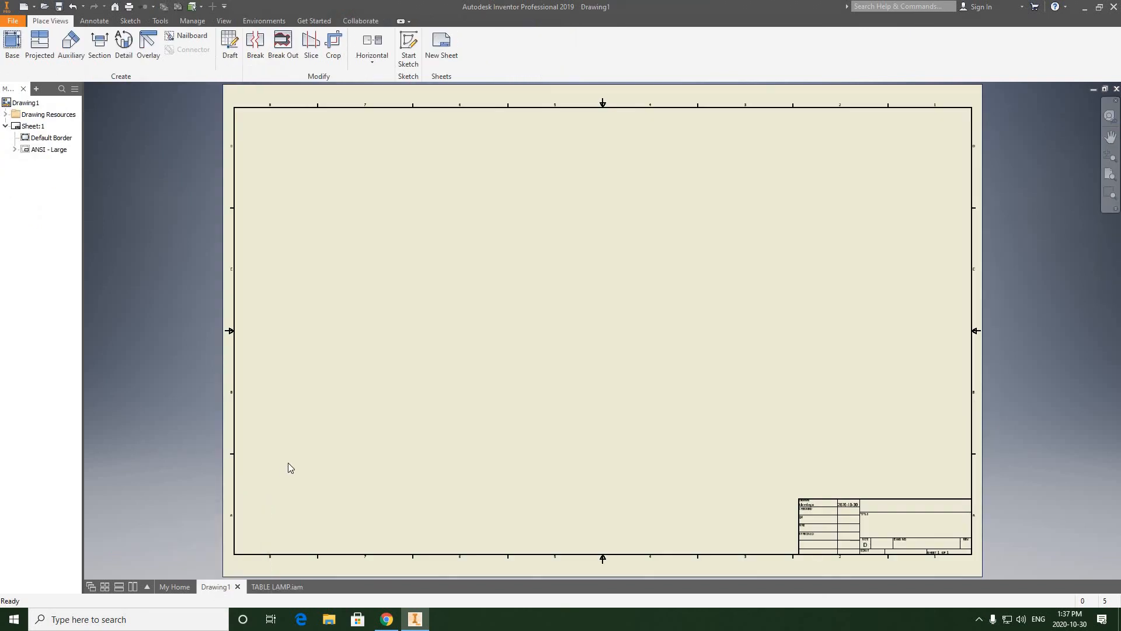
Step: Place a 1:1 front base view of the table lamp with a projected view to its left
{"action": "left_click", "coordinate": [13, 46]}
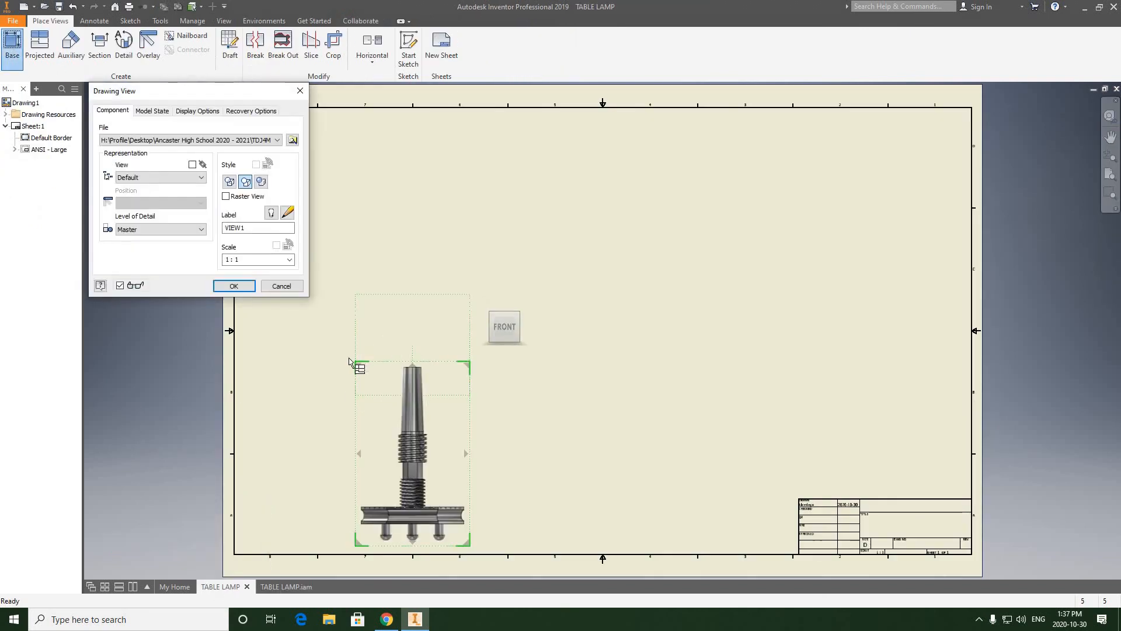
{"action": "left_click", "coordinate": [320, 385]}
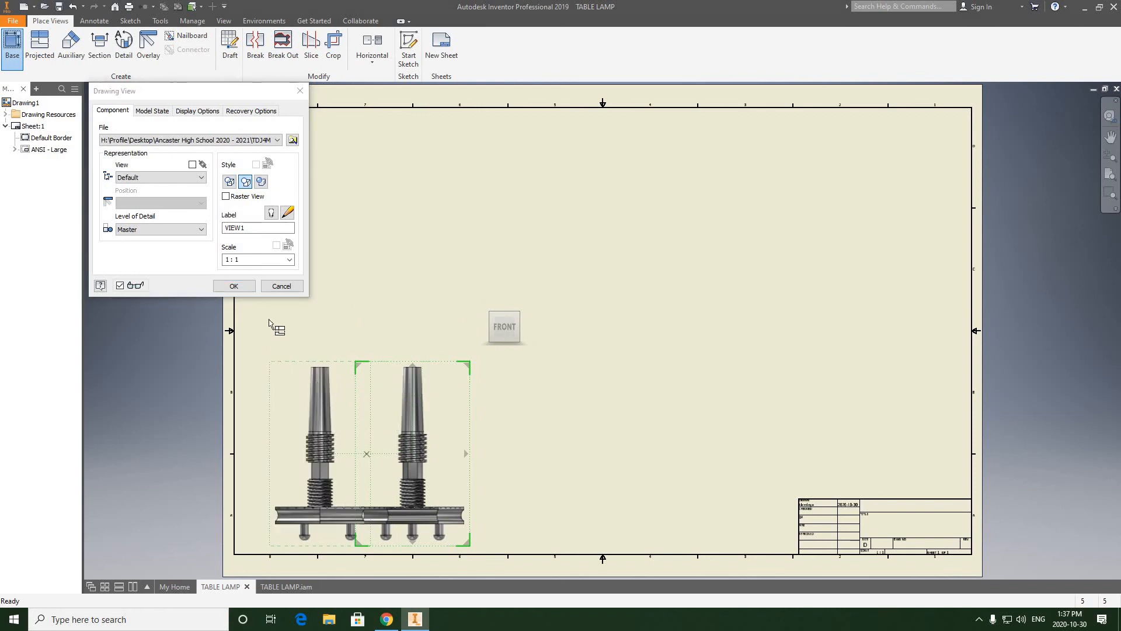
{"action": "left_click", "coordinate": [240, 290]}
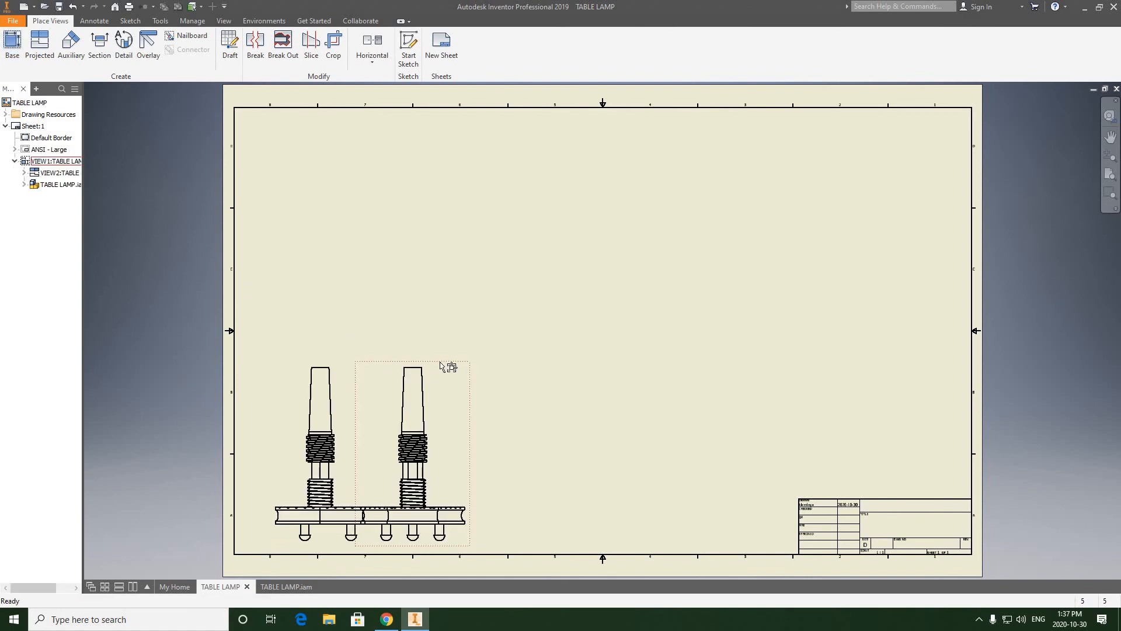
Step: Delete the base view and its projected view from the sheet
{"action": "left_click", "coordinate": [444, 366]}
{"action": "key", "text": "Delete"}
{"action": "left_click", "coordinate": [592, 326]}
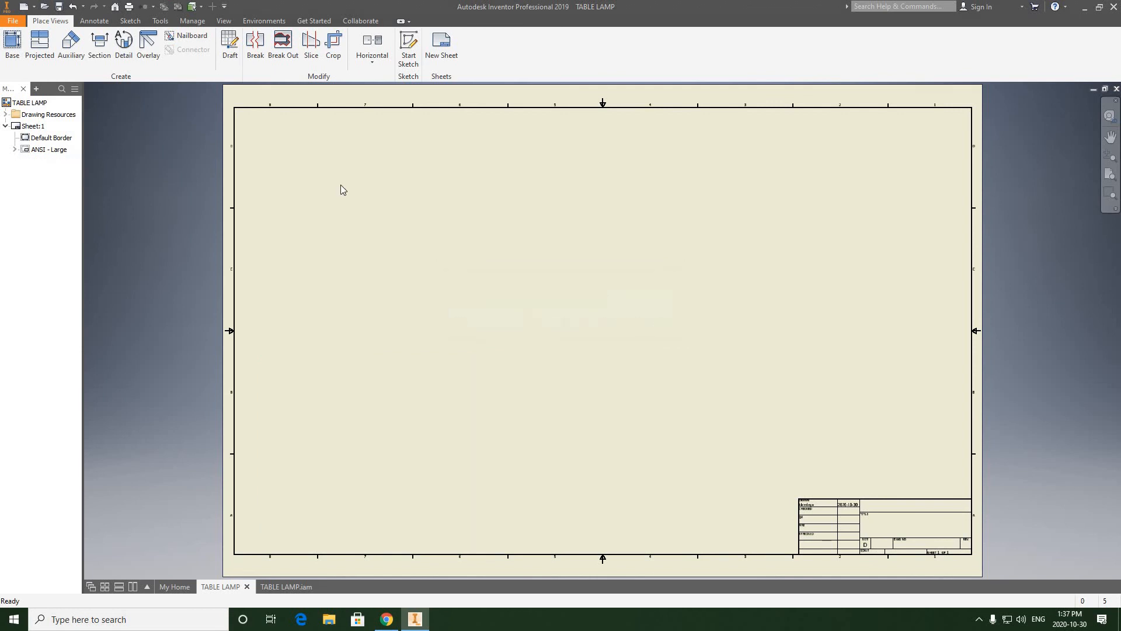
Step: Place a single 1:1 front base view of the table lamp and move it toward the sheet's lower-left corner
{"action": "left_click", "coordinate": [11, 44]}
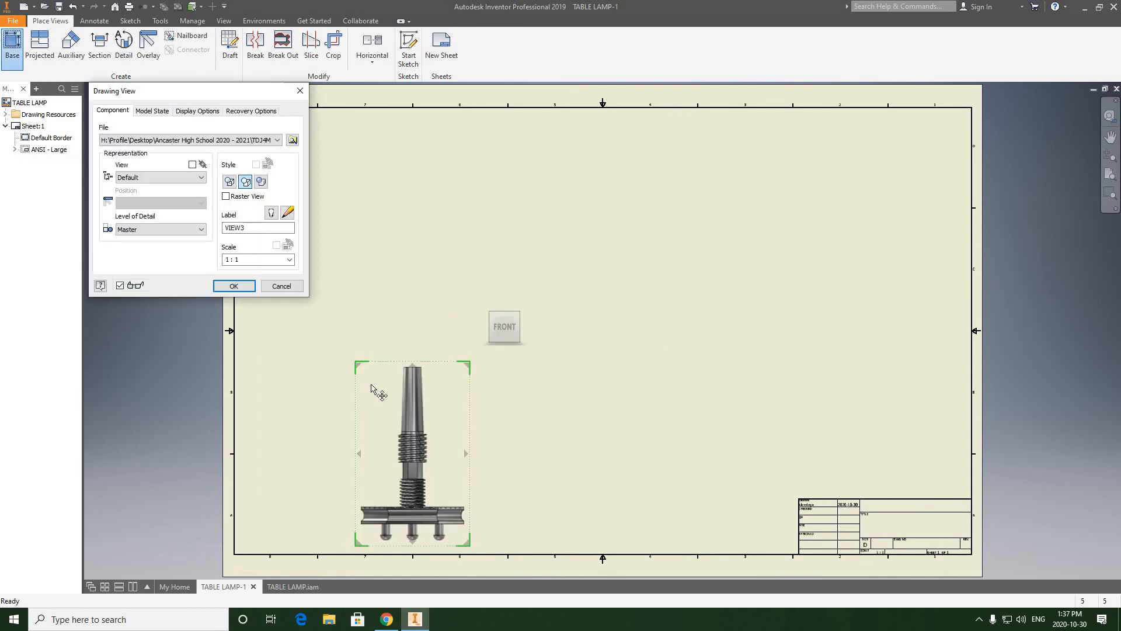
{"action": "left_click", "coordinate": [391, 343]}
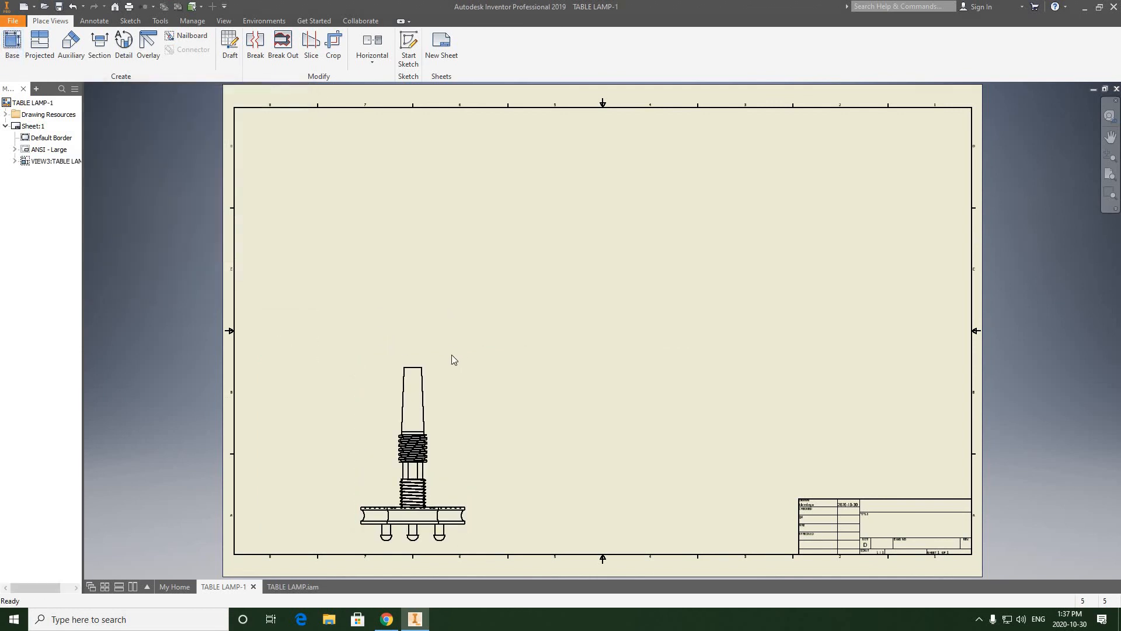
{"action": "left_click_drag", "start_coordinate": [336, 428], "coordinate": [322, 426]}
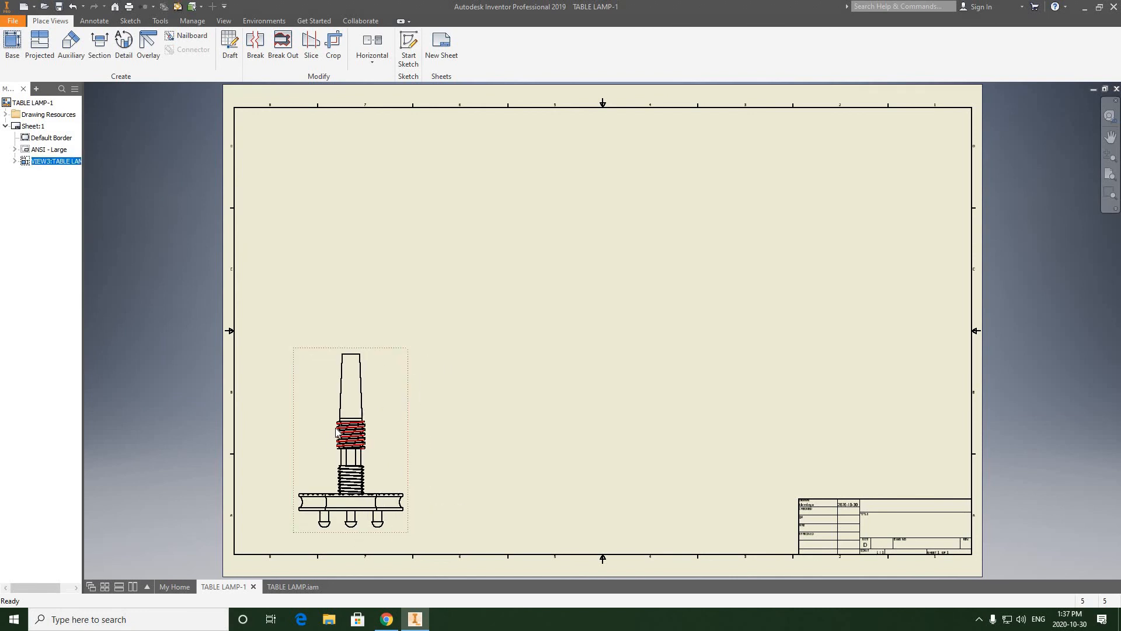
{"action": "scroll", "coordinate": [334, 429], "scroll_direction": "down", "scroll_amount": 5}
{"action": "scroll", "coordinate": [442, 357], "scroll_direction": "up", "scroll_amount": 4}
{"action": "middle_click_drag", "start_coordinate": [469, 372], "coordinate": [410, 303]}
{"action": "scroll", "coordinate": [385, 372], "scroll_direction": "down", "scroll_amount": 4}
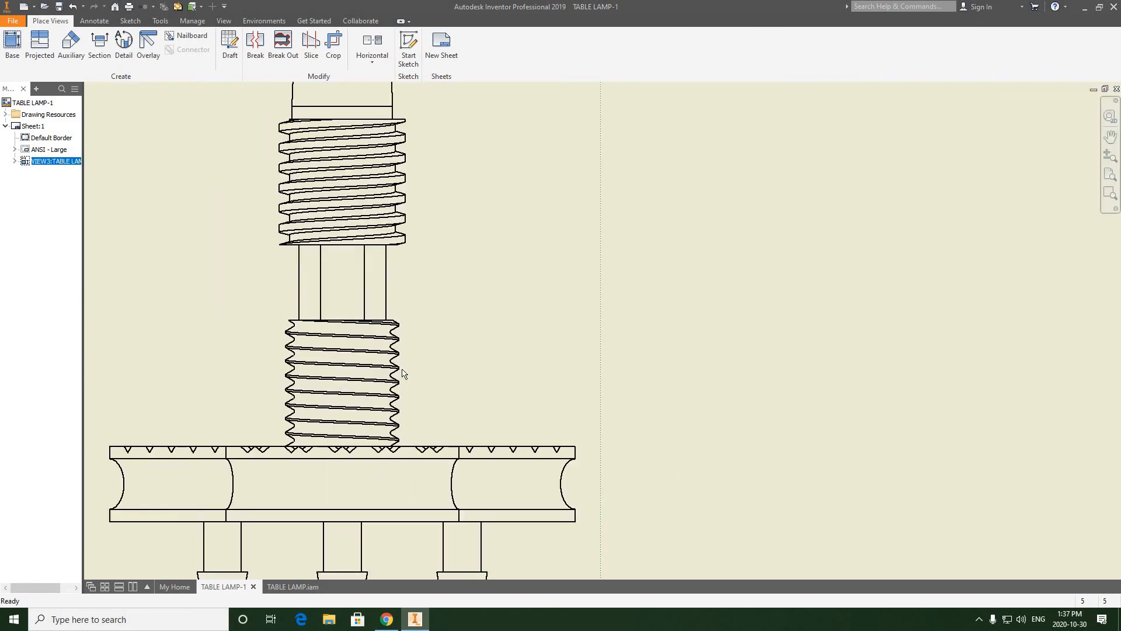
{"action": "scroll", "coordinate": [403, 374], "scroll_direction": "up", "scroll_amount": 3}
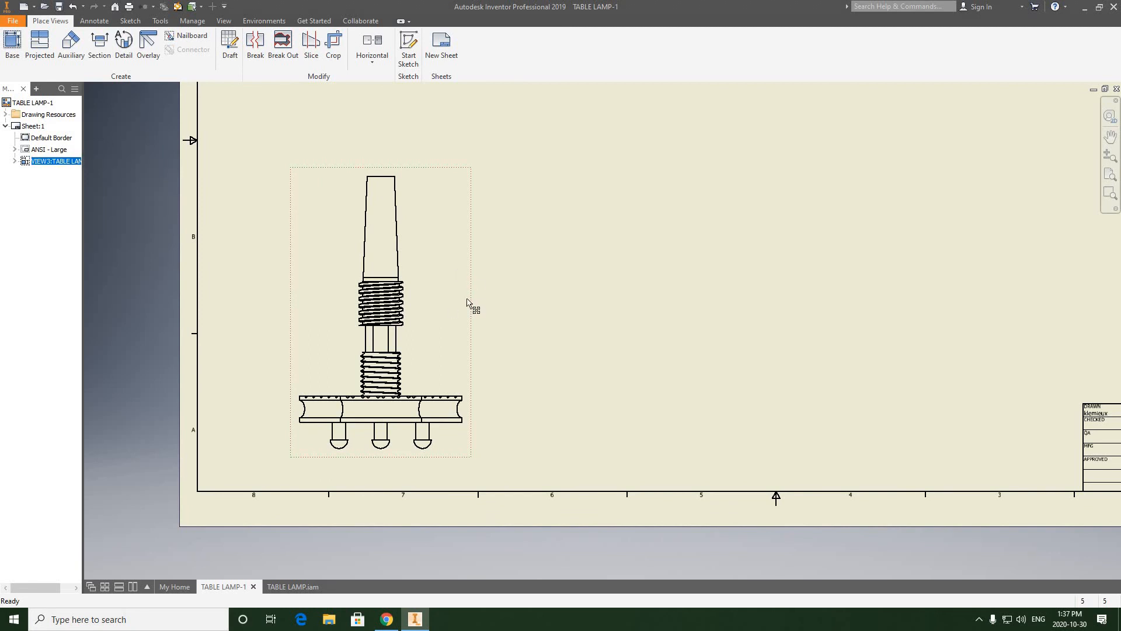
Step: Change the lamp's front view style to show hidden lines
{"action": "double_click", "coordinate": [447, 241]}
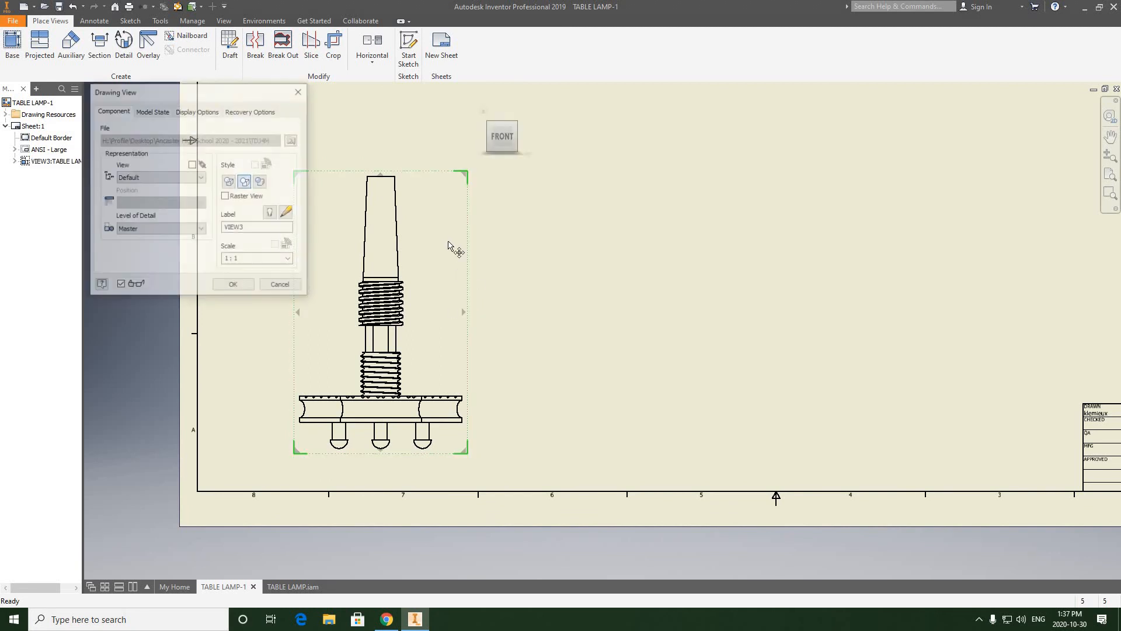
{"action": "left_click", "coordinate": [229, 182]}
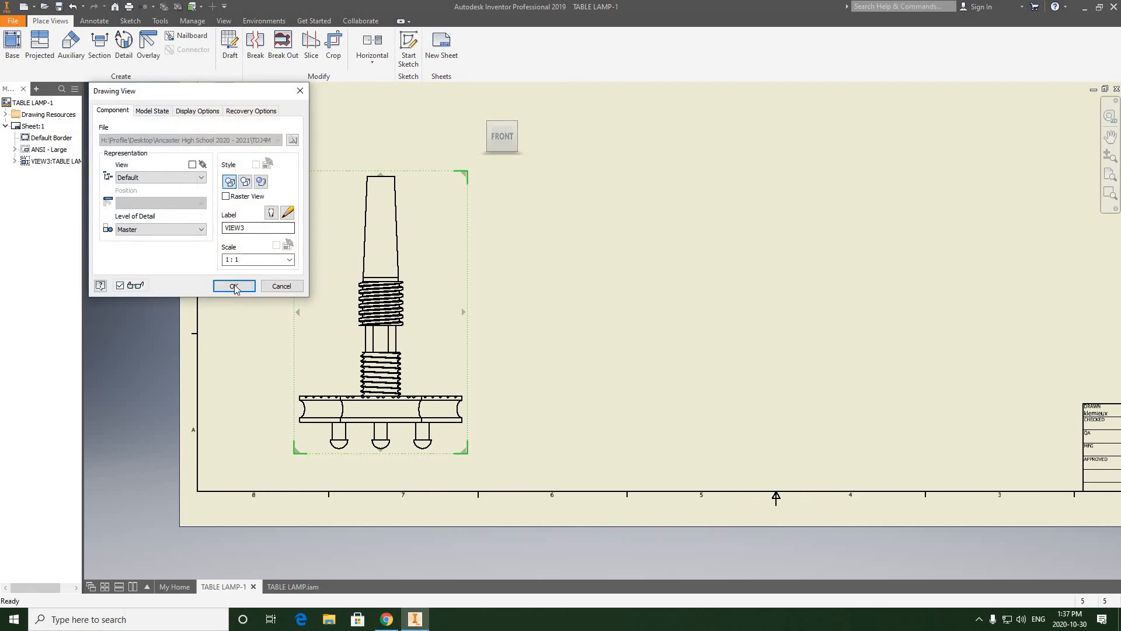
{"action": "left_click", "coordinate": [233, 286]}
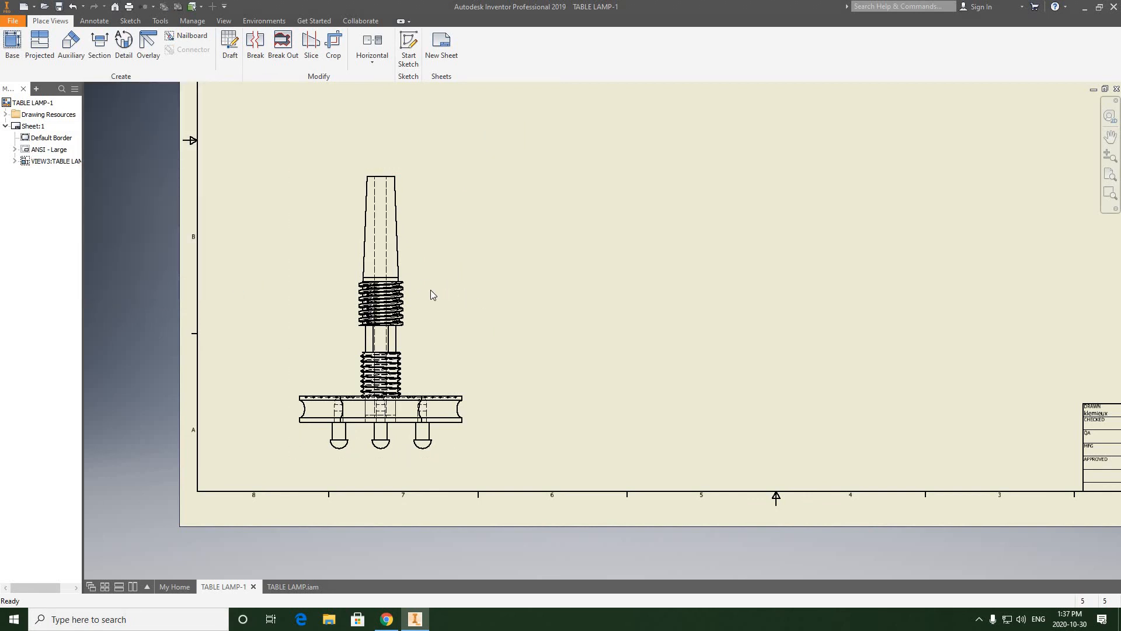
Step: Shift the front view slightly closer to the sheet's left border
{"action": "middle_click_drag", "start_coordinate": [430, 295], "coordinate": [374, 285]}
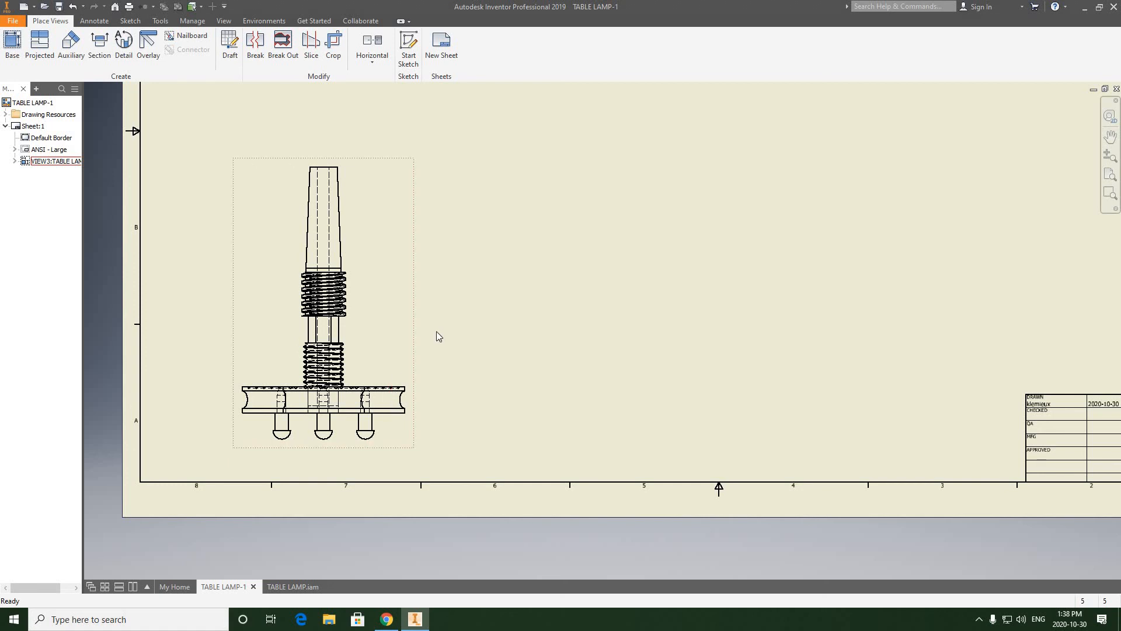
{"action": "scroll", "coordinate": [438, 331], "scroll_direction": "down", "scroll_amount": 3}
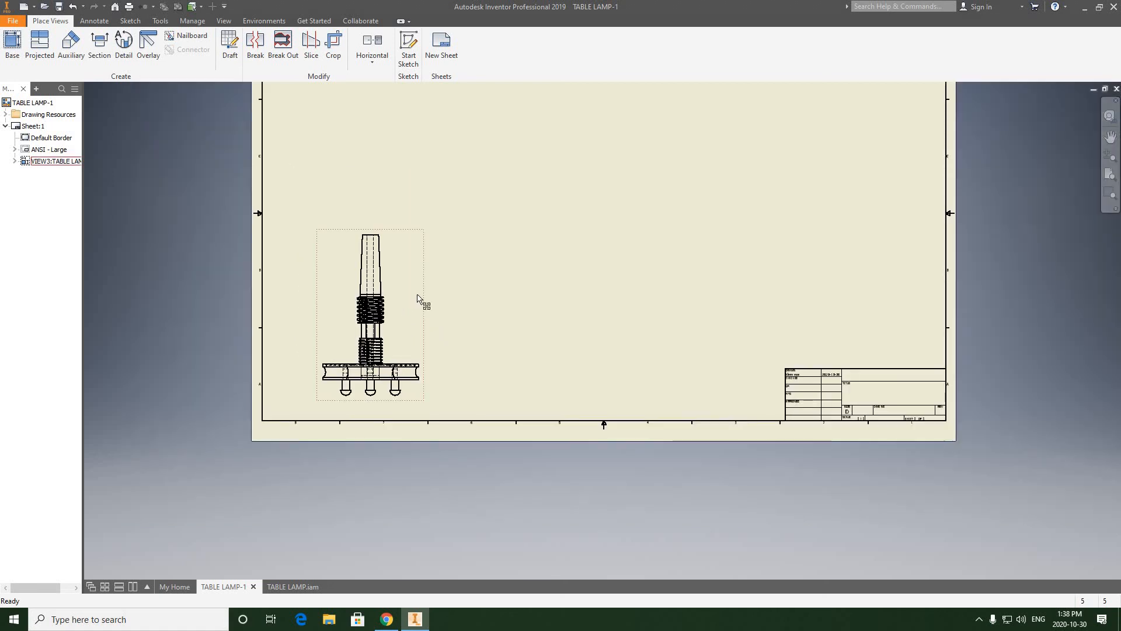
{"action": "left_click_drag", "start_coordinate": [412, 292], "coordinate": [412, 300]}
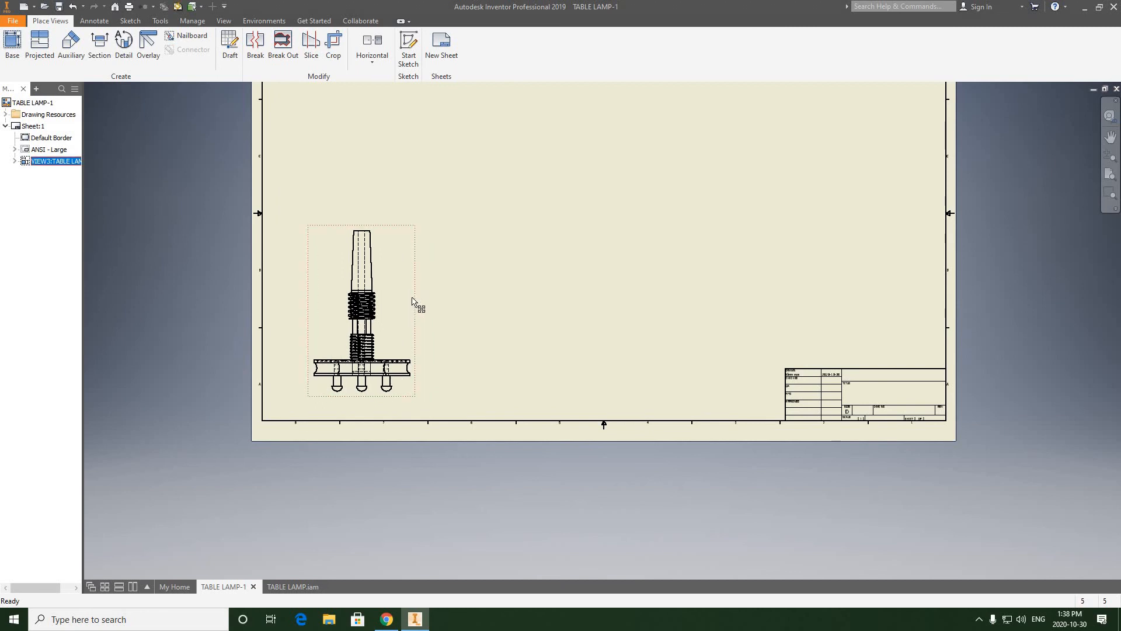
{"action": "scroll", "coordinate": [360, 262], "scroll_direction": "up", "scroll_amount": 5}
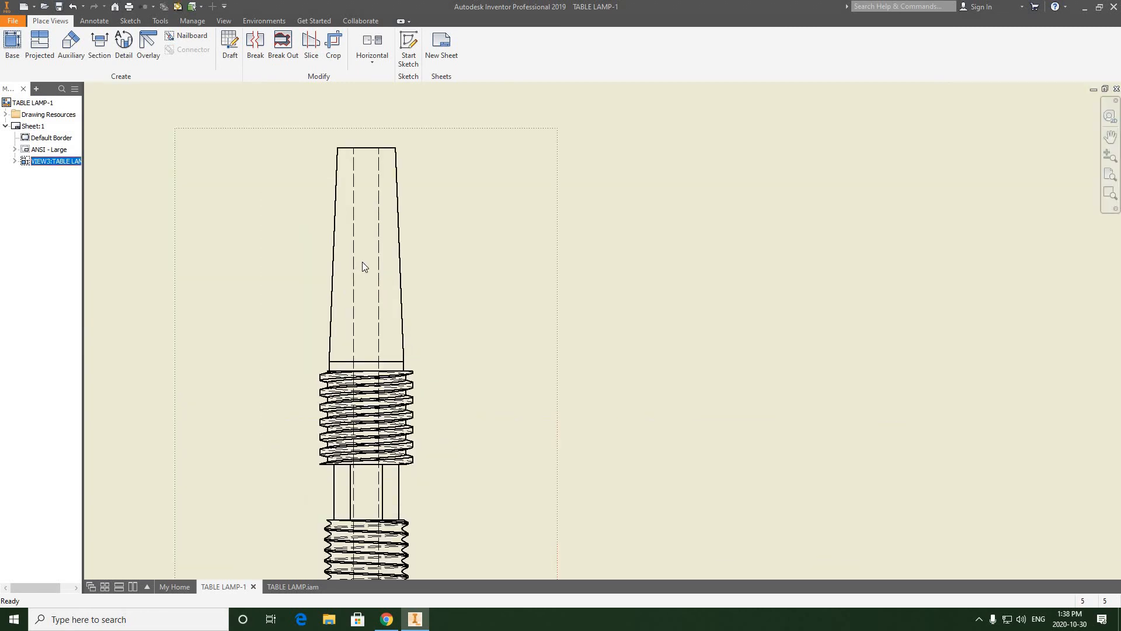
{"action": "scroll", "coordinate": [363, 266], "scroll_direction": "down", "scroll_amount": 5}
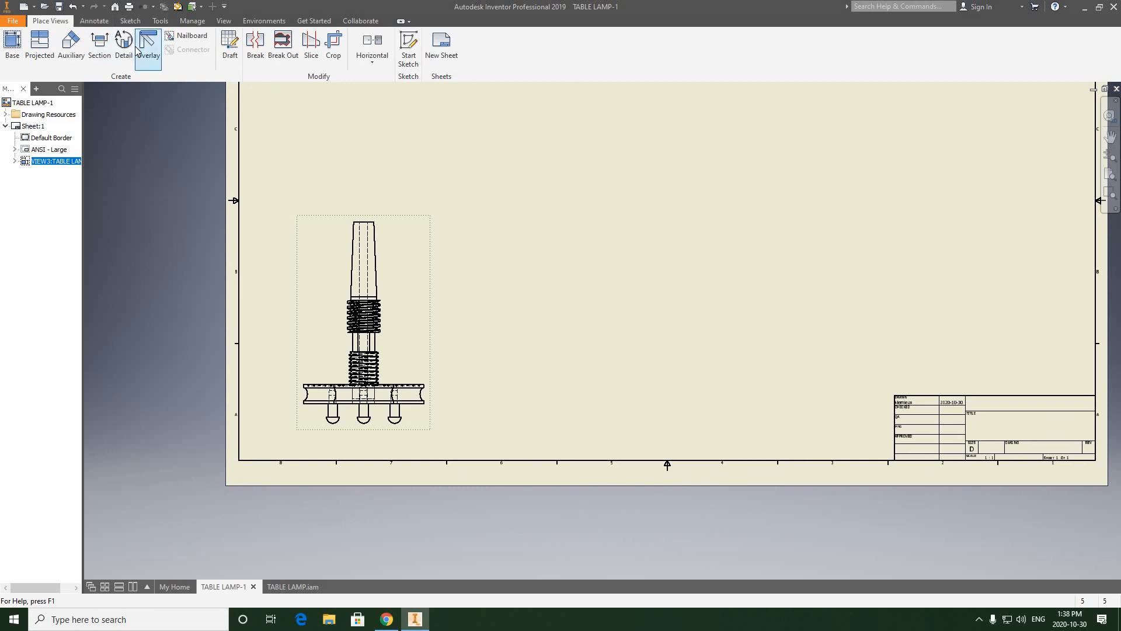
Step: Start a section view and draw a vertical cutting line through the lamp's centre, from above the spindle to below the middle leg
{"action": "left_click", "coordinate": [99, 52]}
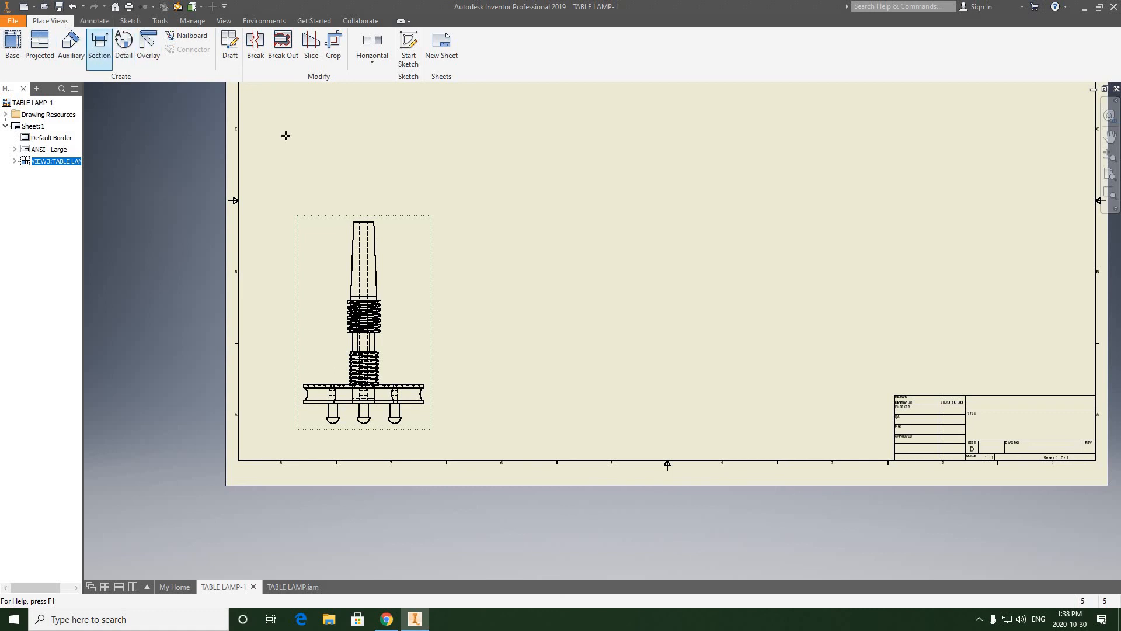
{"action": "scroll", "coordinate": [369, 229], "scroll_direction": "up", "scroll_amount": 5}
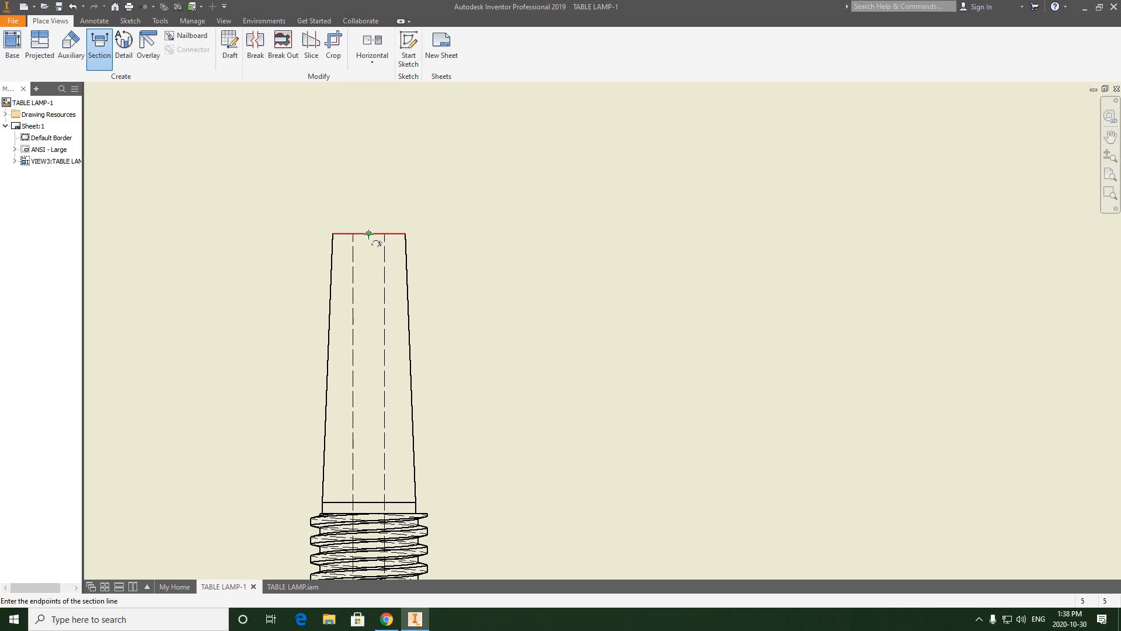
{"action": "left_click", "coordinate": [368, 181]}
{"action": "scroll", "coordinate": [361, 309], "scroll_direction": "up", "scroll_amount": 3}
{"action": "mouse_move", "coordinate": [383, 531]}
{"action": "middle_mouse_down"}
{"action": "mouse_move", "coordinate": [391, 363]}
{"action": "mouse_move", "coordinate": [370, 488]}
{"action": "mouse_move", "coordinate": [365, 412]}
{"action": "middle_mouse_up"}
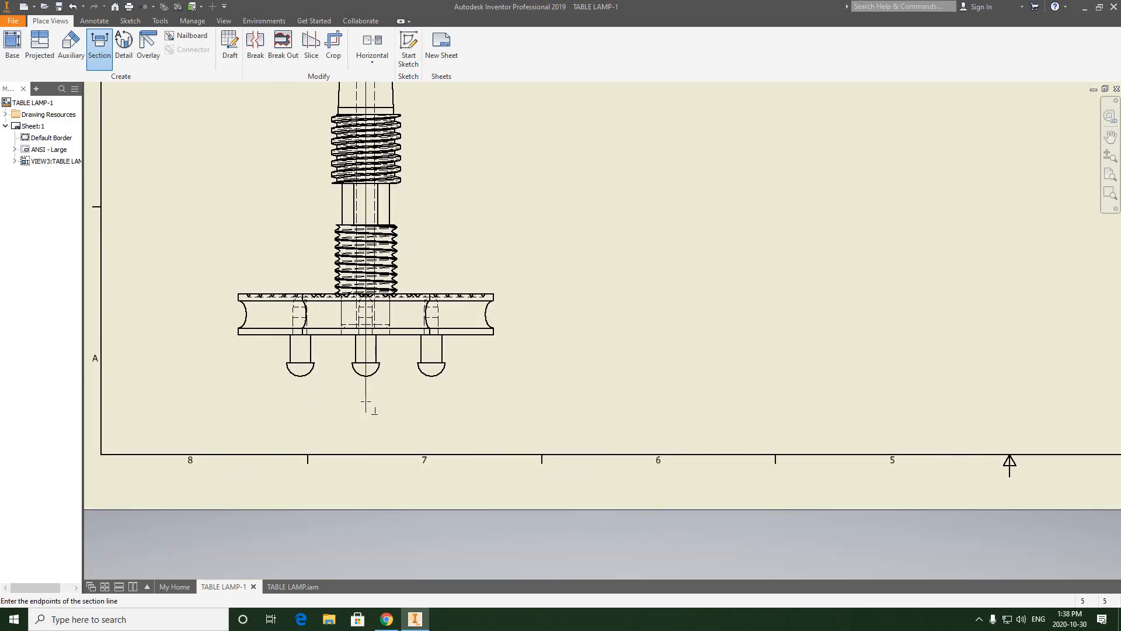
{"action": "scroll", "coordinate": [365, 402], "scroll_direction": "down", "scroll_amount": 2}
{"action": "scroll", "coordinate": [365, 402], "scroll_direction": "up", "scroll_amount": 5}
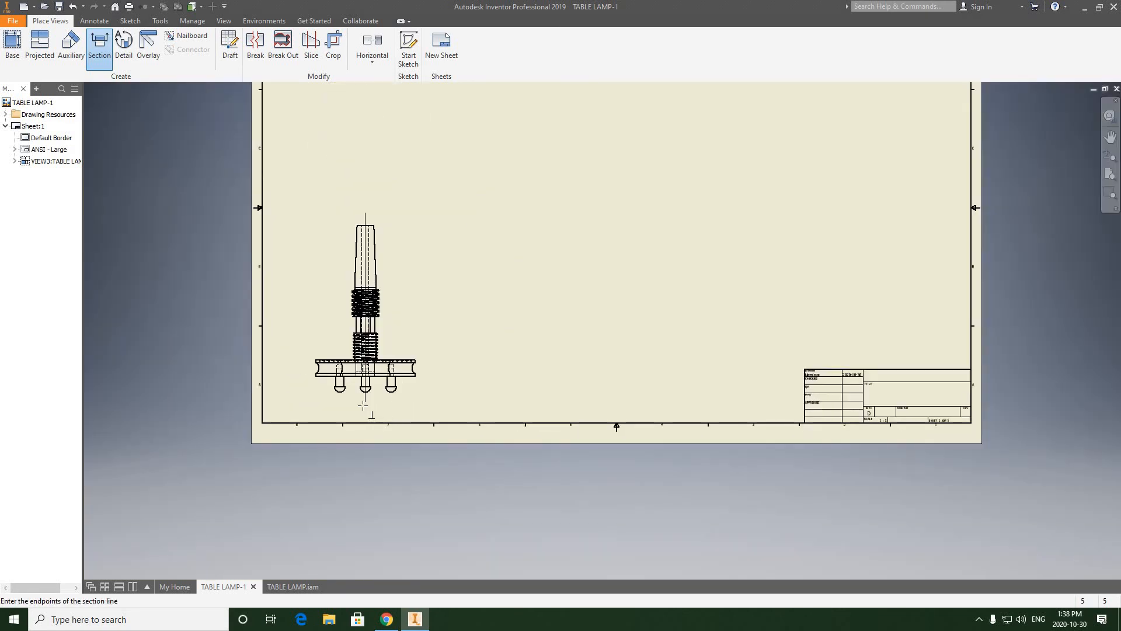
{"action": "scroll", "coordinate": [366, 402], "scroll_direction": "down", "scroll_amount": 2}
{"action": "scroll", "coordinate": [364, 395], "scroll_direction": "down", "scroll_amount": 2}
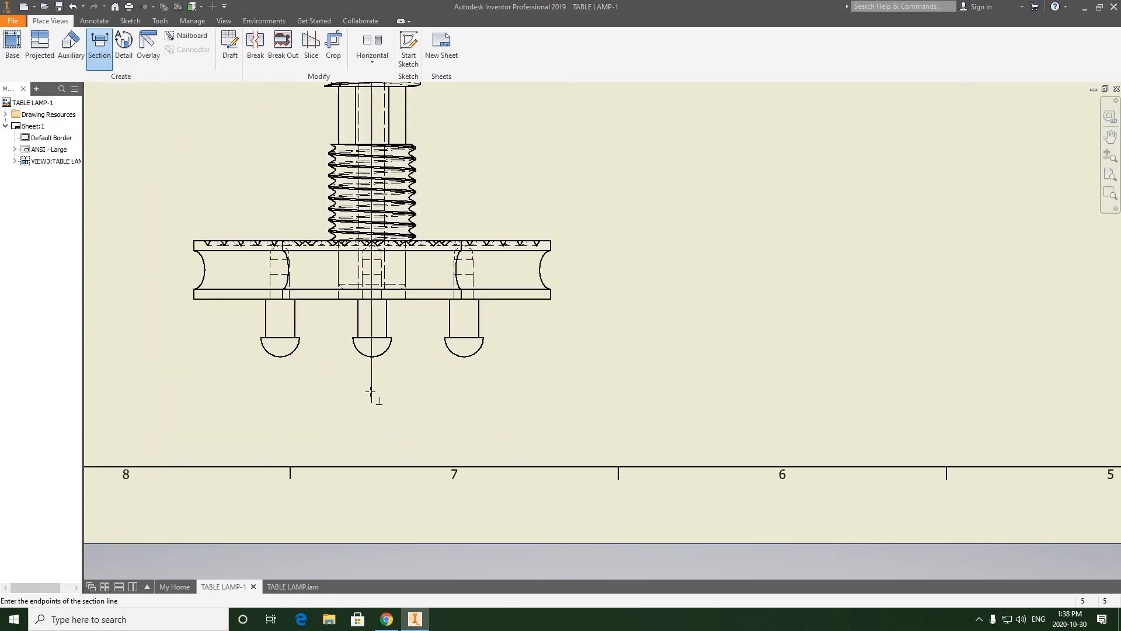
{"action": "left_click", "coordinate": [372, 390]}
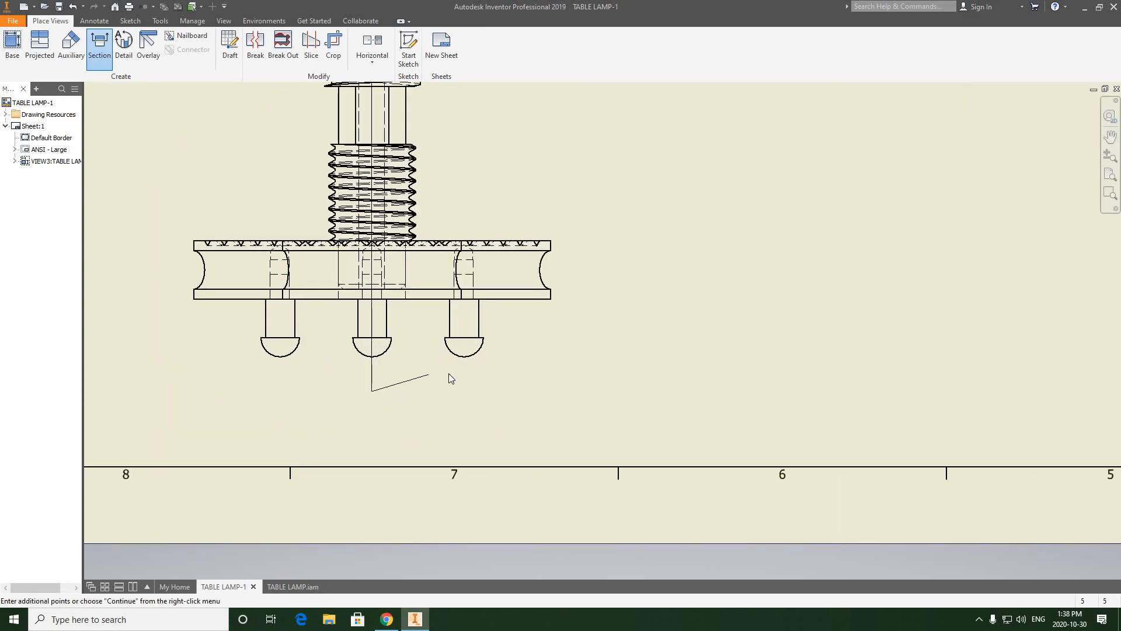
Step: Finish the cutting line and place full-depth section view A at 1:1 to the right of the front view
{"action": "right_click", "coordinate": [429, 375]}
{"action": "left_click", "coordinate": [468, 374]}
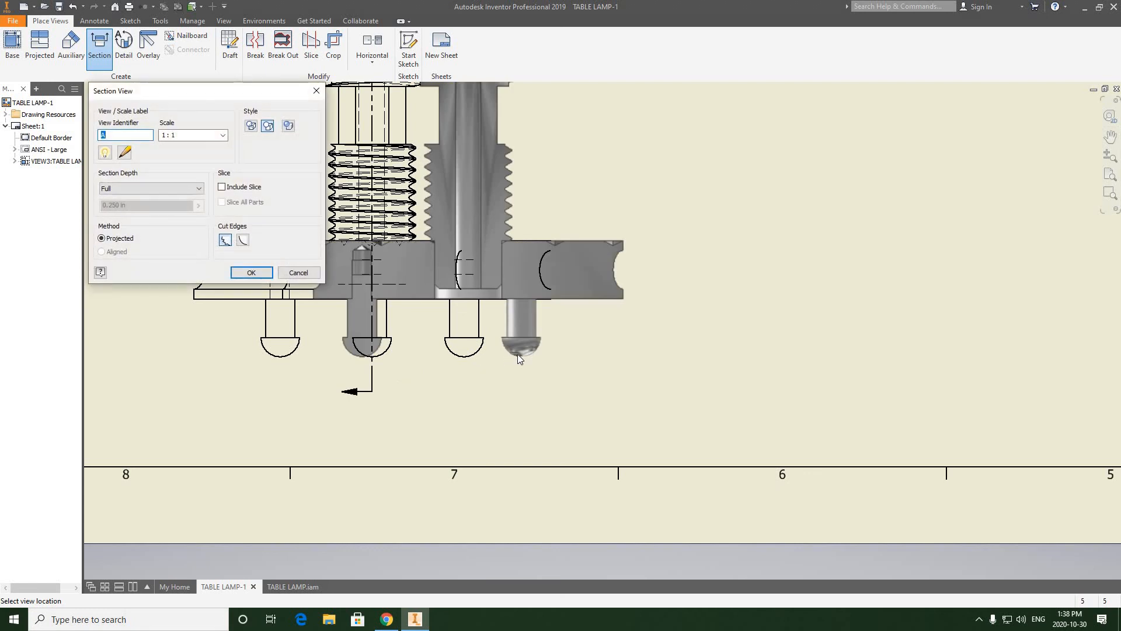
{"action": "scroll", "coordinate": [587, 342], "scroll_direction": "up", "scroll_amount": 5}
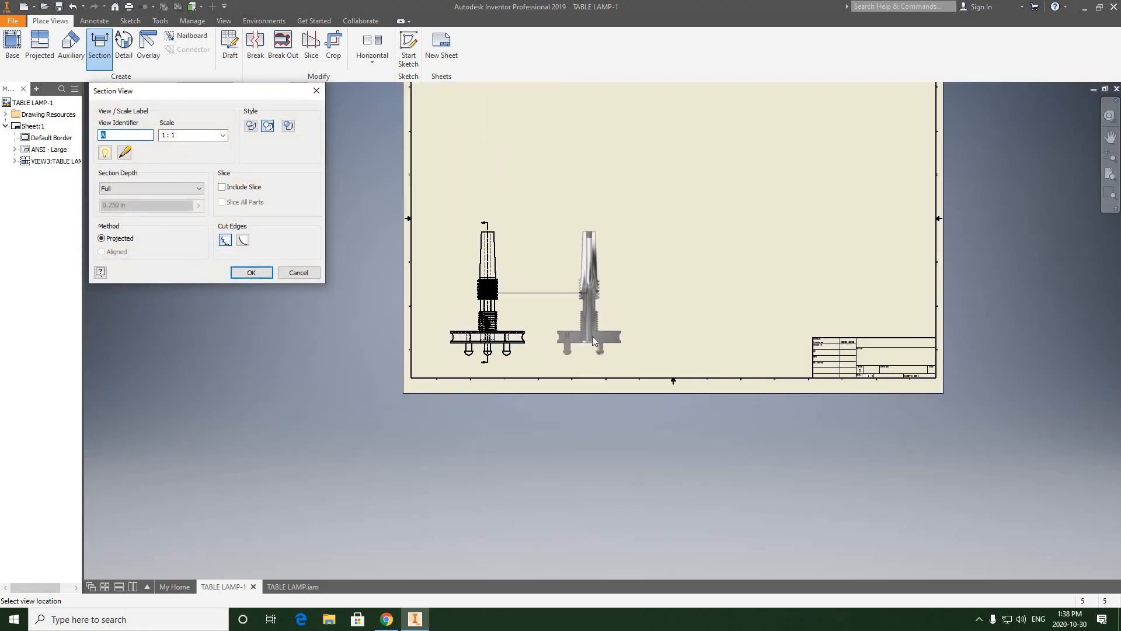
{"action": "left_click", "coordinate": [592, 336]}
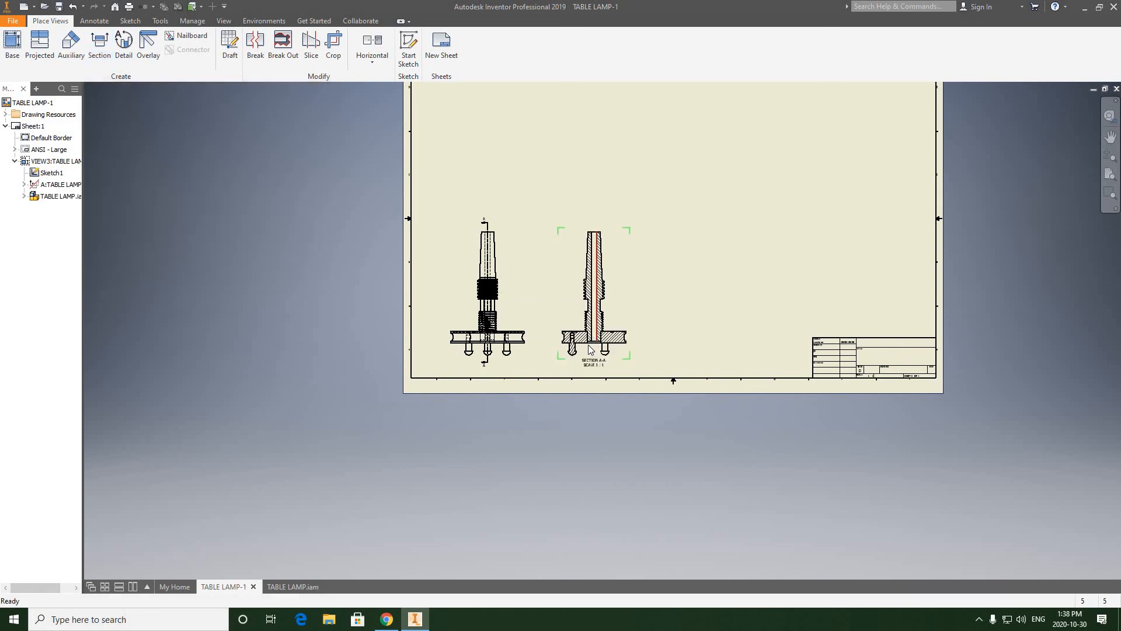
{"action": "scroll", "coordinate": [590, 349], "scroll_direction": "up", "scroll_amount": 6}
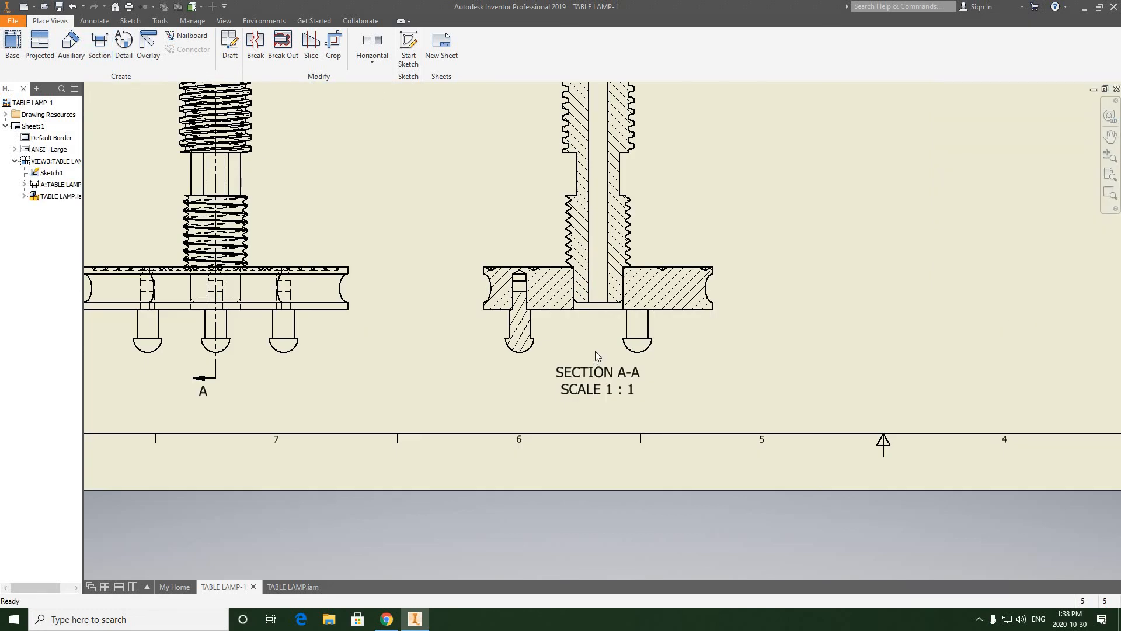
Step: Examine section A-A up close, checking the leg's blind hole, the spindle's seat in the base and the hatching
{"action": "scroll", "coordinate": [517, 351], "scroll_direction": "down", "scroll_amount": 2}
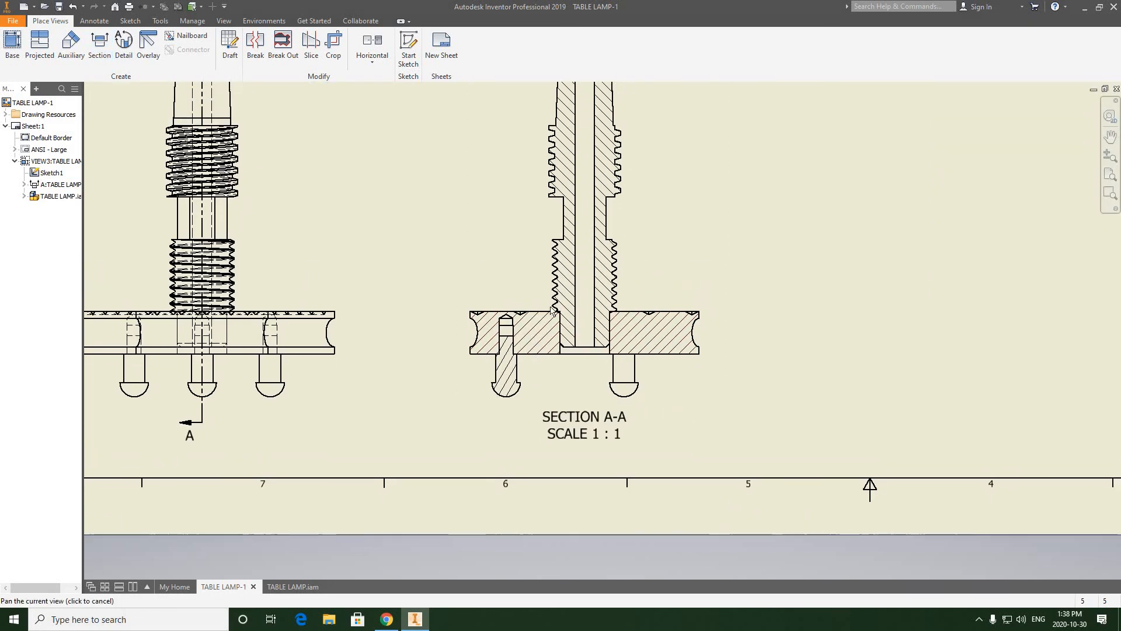
{"action": "scroll", "coordinate": [551, 337], "scroll_direction": "up", "scroll_amount": 4}
{"action": "middle_click_drag", "start_coordinate": [616, 334], "coordinate": [549, 323]}
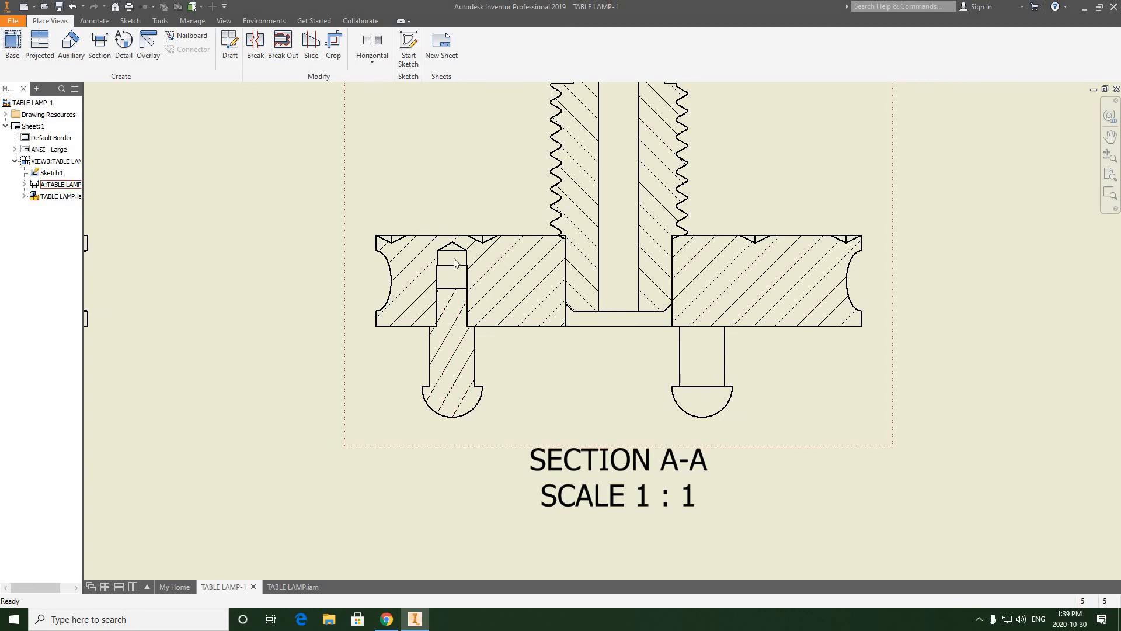
{"action": "scroll", "coordinate": [455, 295], "scroll_direction": "up", "scroll_amount": 3}
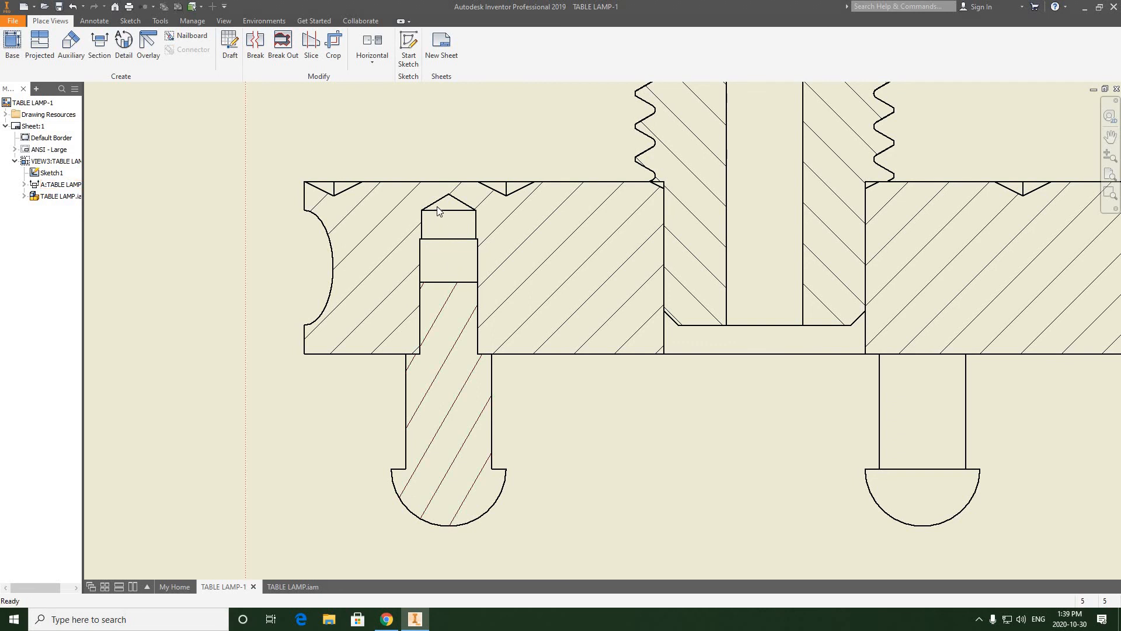
{"action": "scroll", "coordinate": [446, 241], "scroll_direction": "down", "scroll_amount": 2}
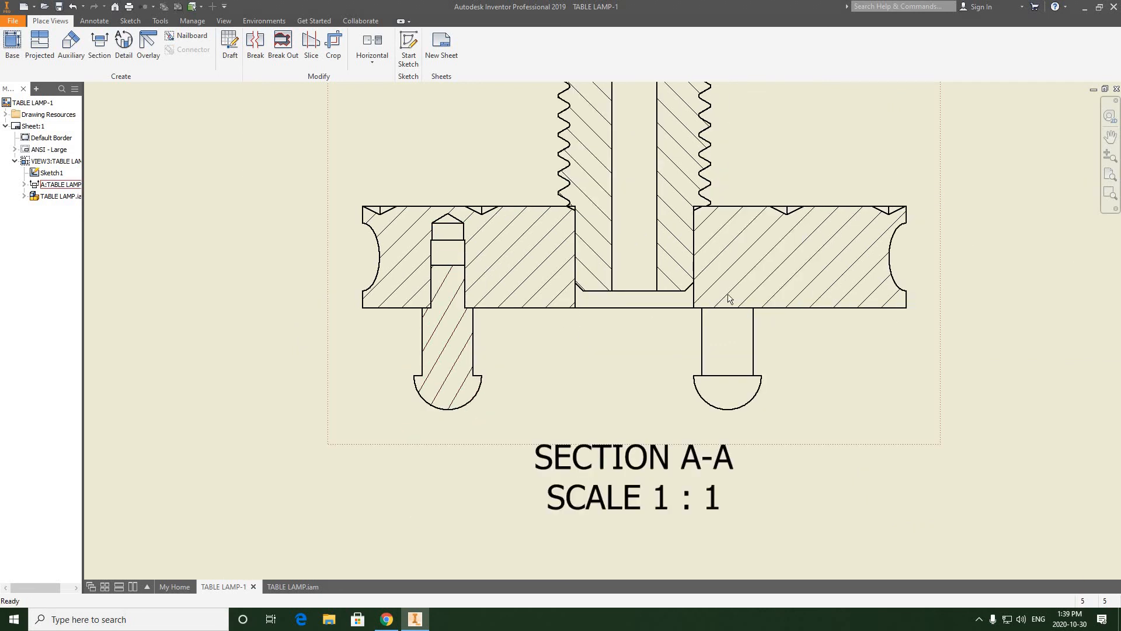
{"action": "middle_click_drag", "start_coordinate": [735, 327], "coordinate": [671, 390]}
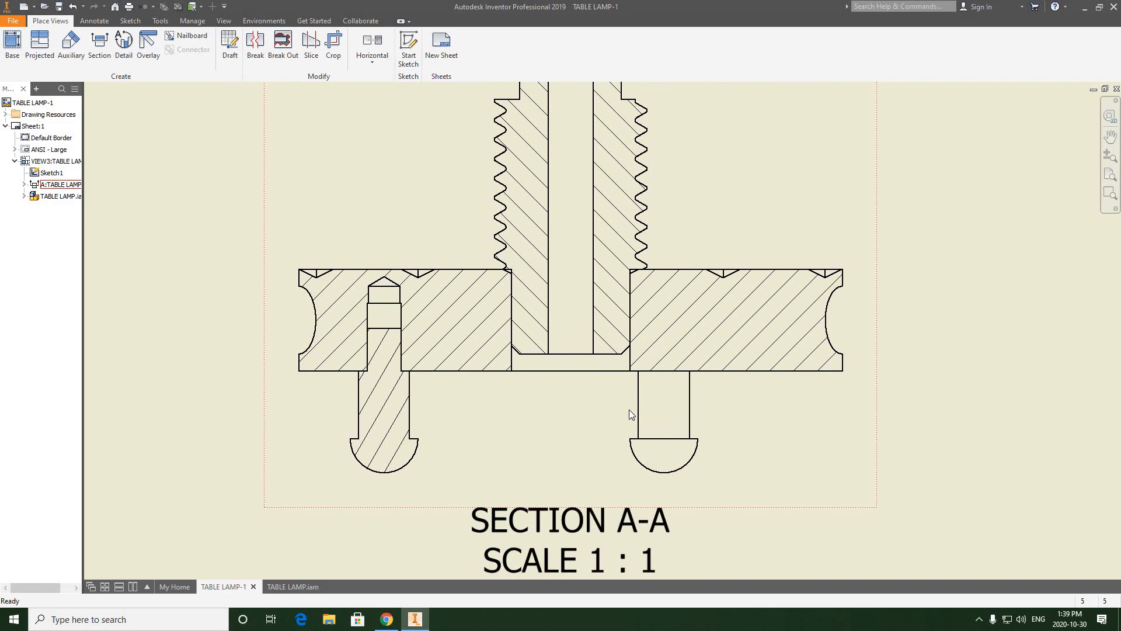
{"action": "scroll", "coordinate": [660, 410], "scroll_direction": "down", "scroll_amount": 3}
{"action": "scroll", "coordinate": [503, 401], "scroll_direction": "down", "scroll_amount": 3}
{"action": "mouse_move", "coordinate": [523, 386]}
{"action": "middle_mouse_down"}
{"action": "mouse_move", "coordinate": [587, 375]}
{"action": "mouse_move", "coordinate": [547, 374]}
{"action": "middle_mouse_up"}
{"action": "scroll", "coordinate": [527, 367], "scroll_direction": "up", "scroll_amount": 3}
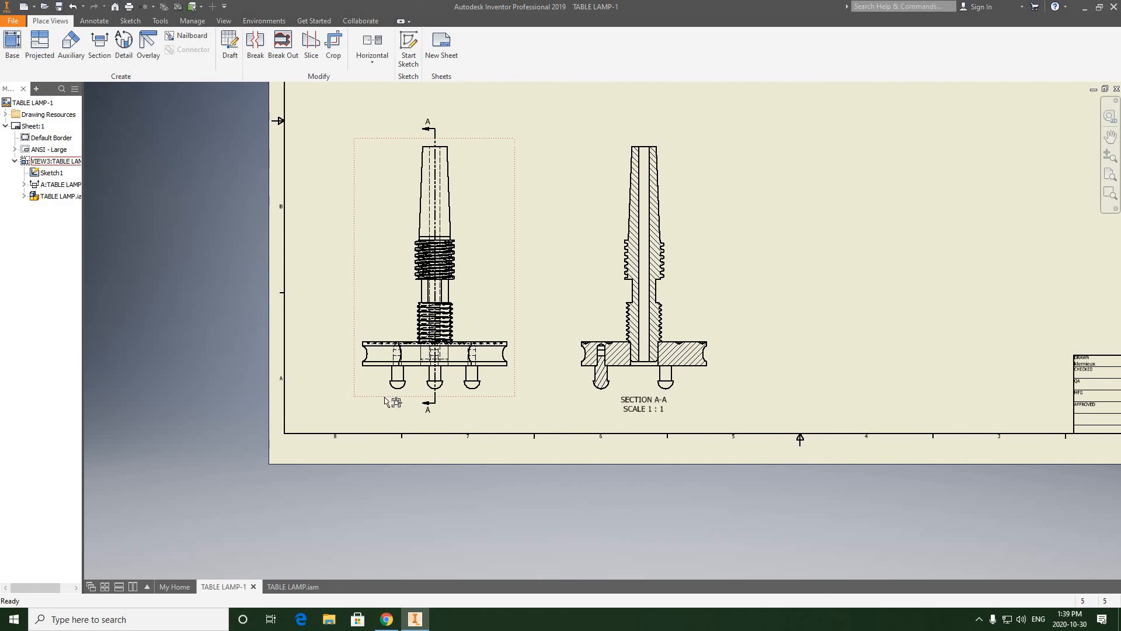
{"action": "scroll", "coordinate": [394, 399], "scroll_direction": "up", "scroll_amount": 2}
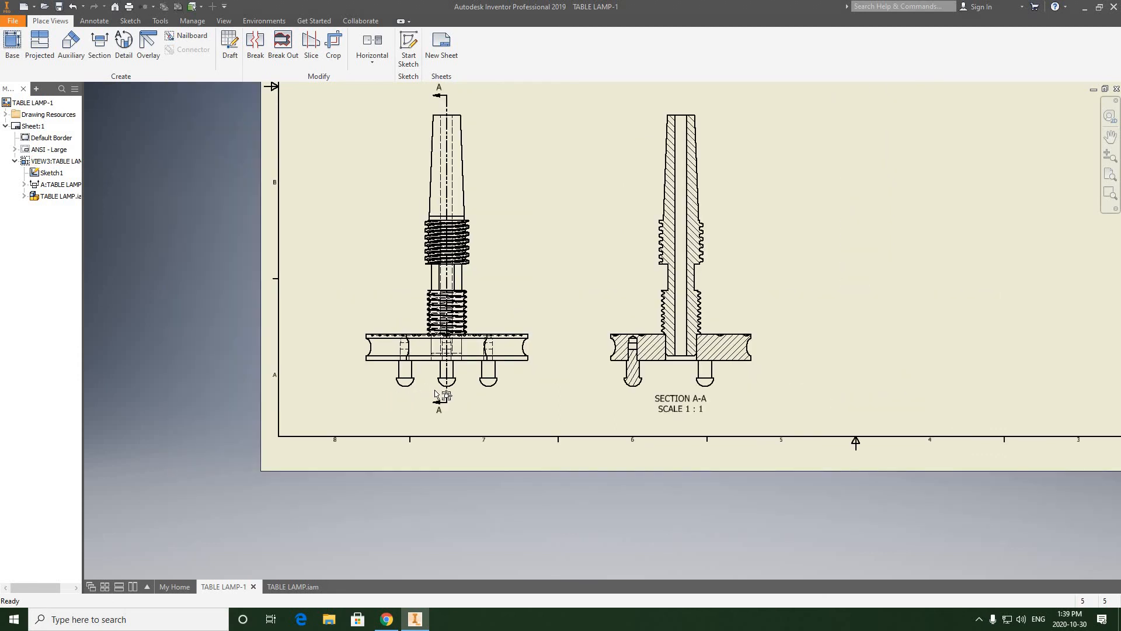
Step: Create a projected isometric view of the lamp from the front view in the sheet's upper-right area
{"action": "scroll", "coordinate": [444, 392], "scroll_direction": "down", "scroll_amount": 2}
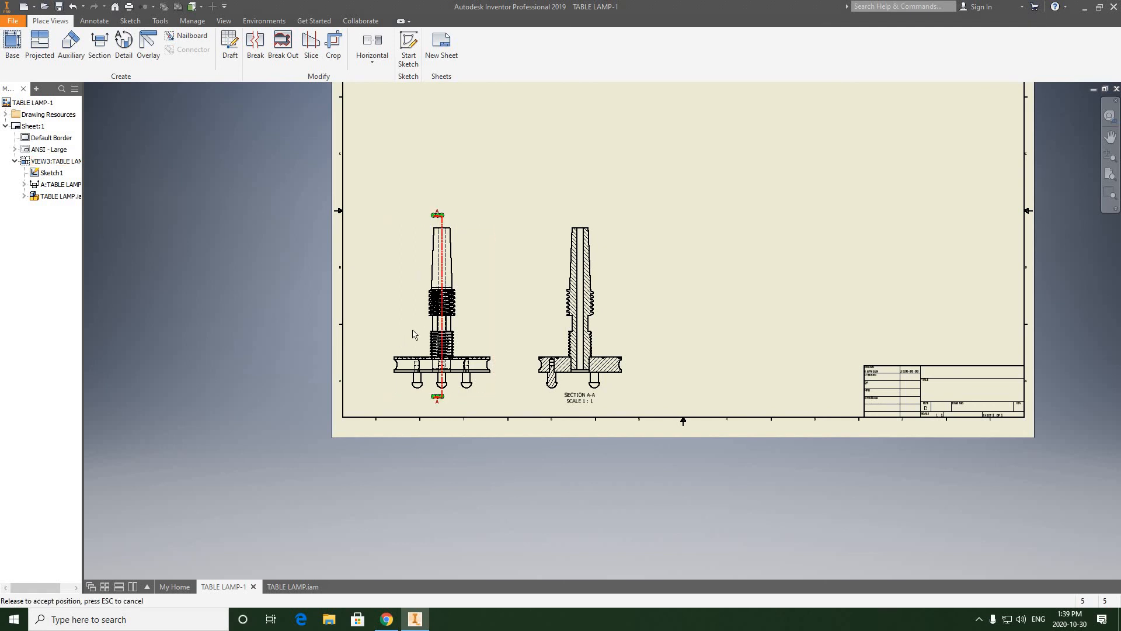
{"action": "middle_click_drag", "start_coordinate": [414, 324], "coordinate": [380, 372]}
{"action": "scroll", "coordinate": [451, 309], "scroll_direction": "up", "scroll_amount": 1}
{"action": "scroll", "coordinate": [424, 333], "scroll_direction": "down", "scroll_amount": 3}
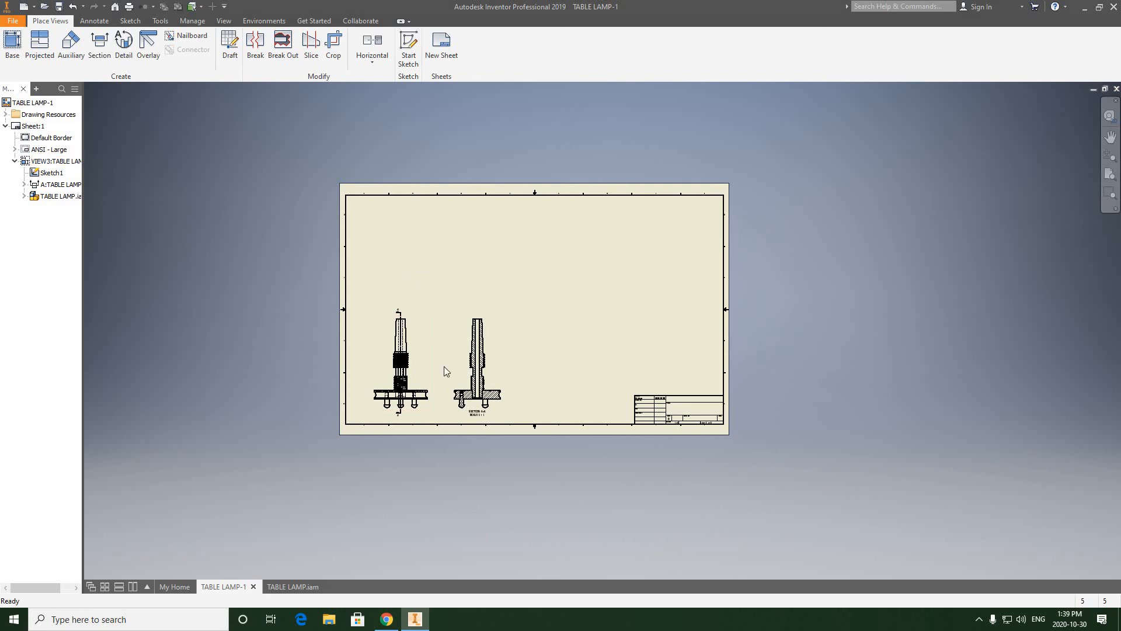
{"action": "right_click", "coordinate": [422, 335]}
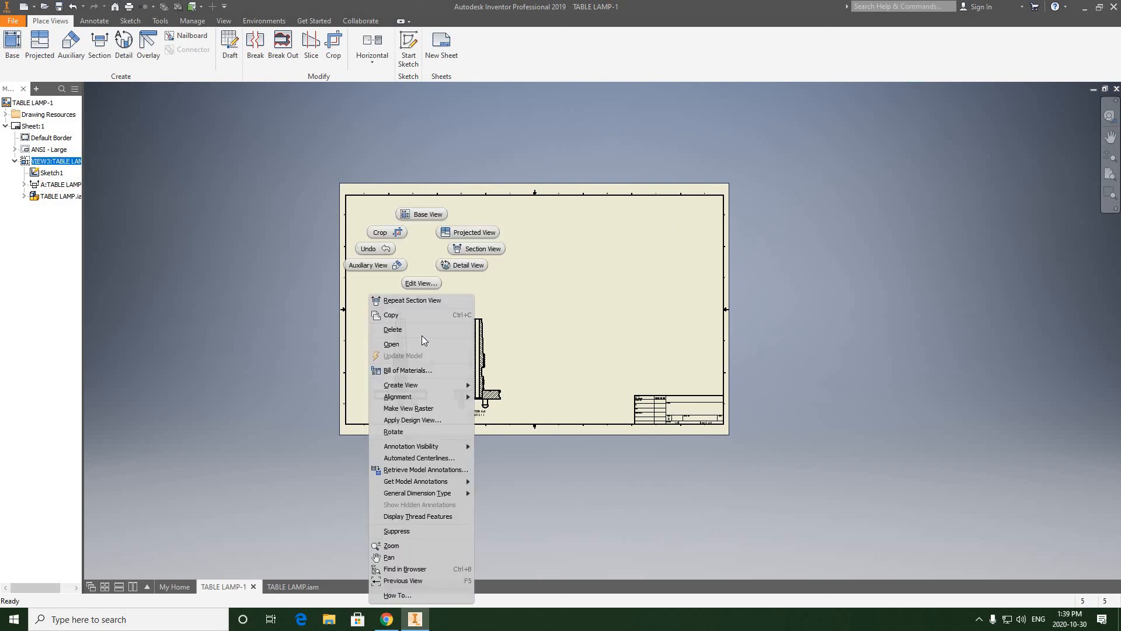
{"action": "mouse_move", "coordinate": [412, 385]}
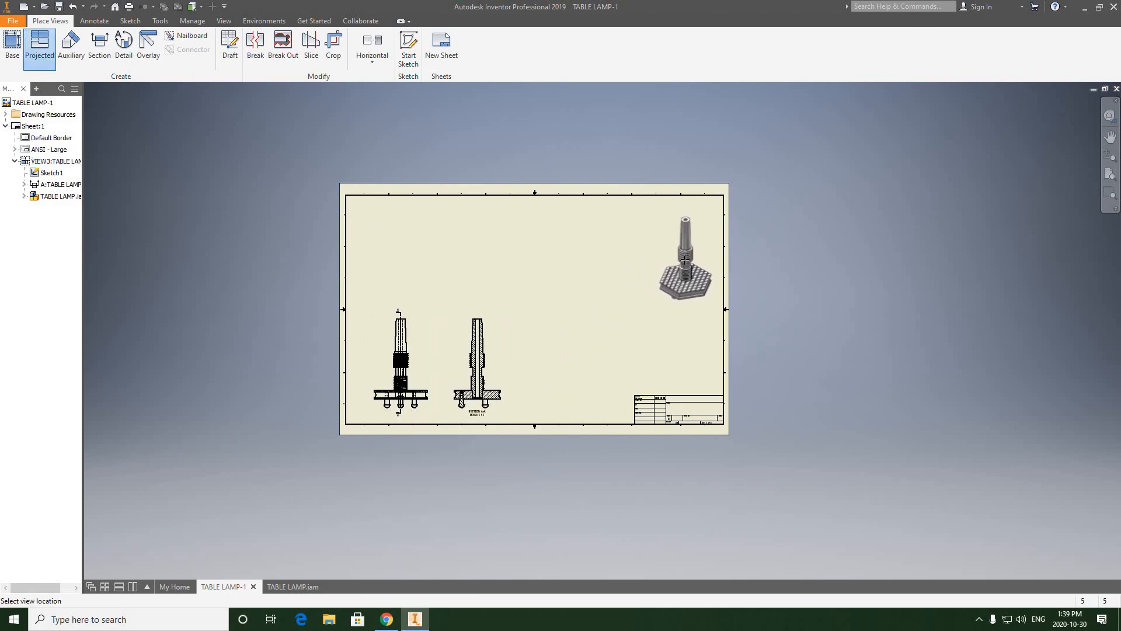
{"action": "left_click", "coordinate": [685, 260]}
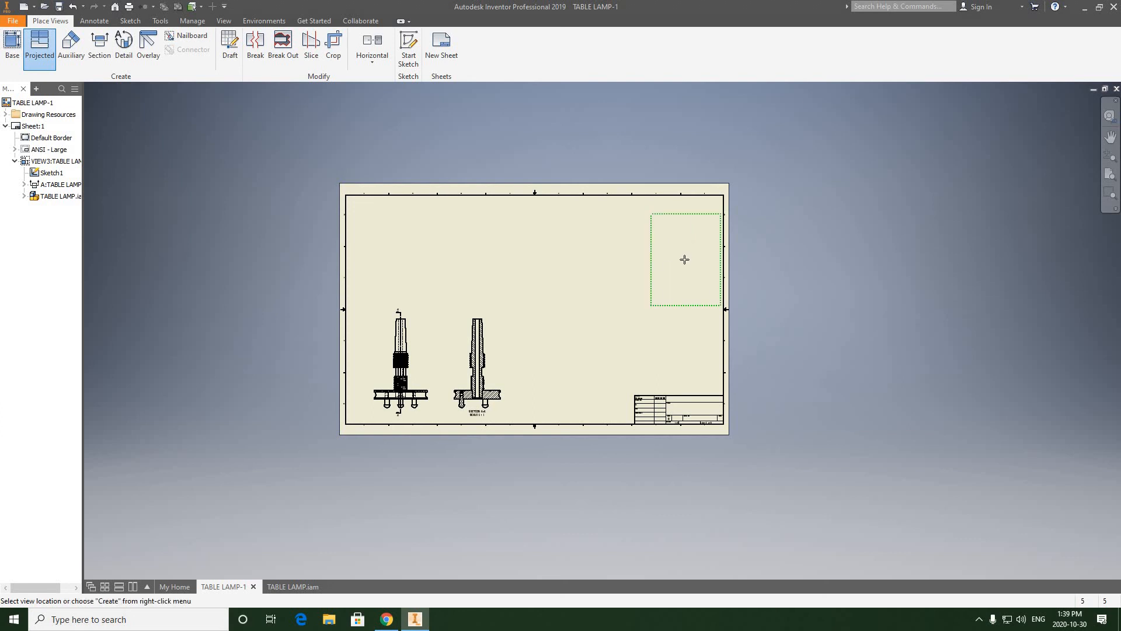
{"action": "right_click", "coordinate": [685, 261]}
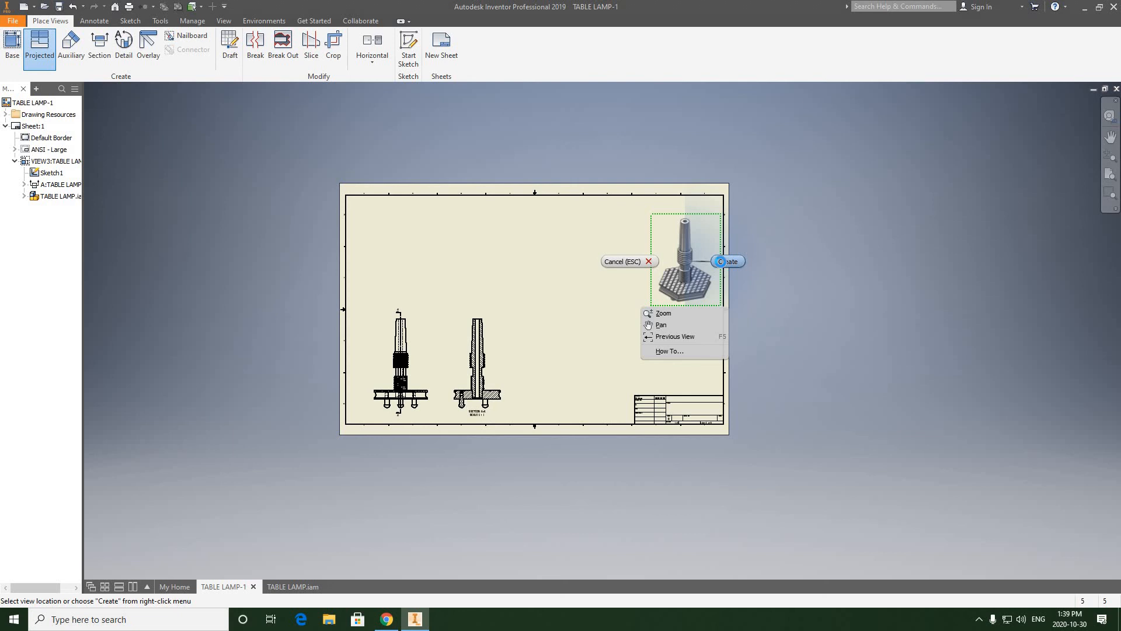
{"action": "left_click", "coordinate": [723, 264]}
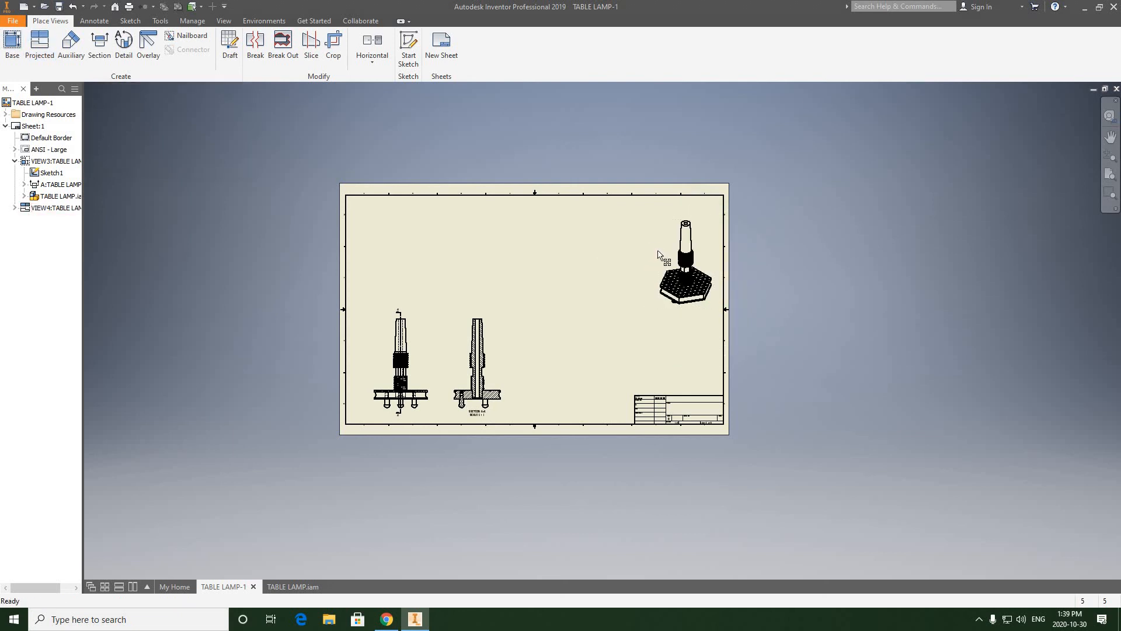
Step: Set the isometric view's scale to 3/4 and shift the view slightly closer to the sheet's upper-right corner
{"action": "double_click", "coordinate": [669, 260]}
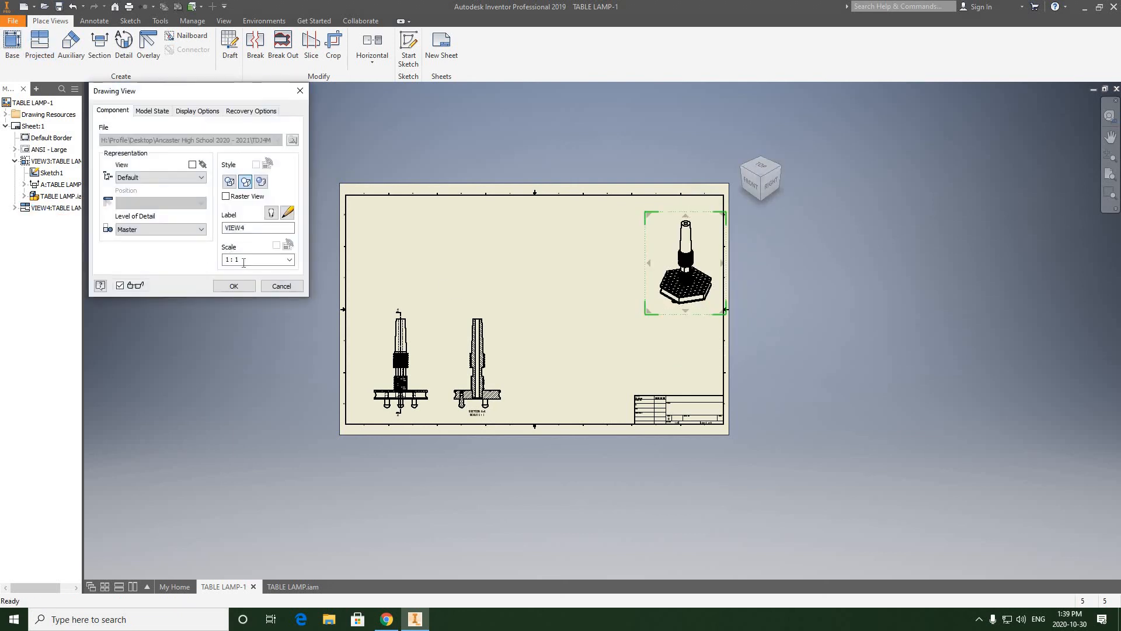
{"action": "left_click", "coordinate": [245, 259]}
{"action": "type", "text": "3"}
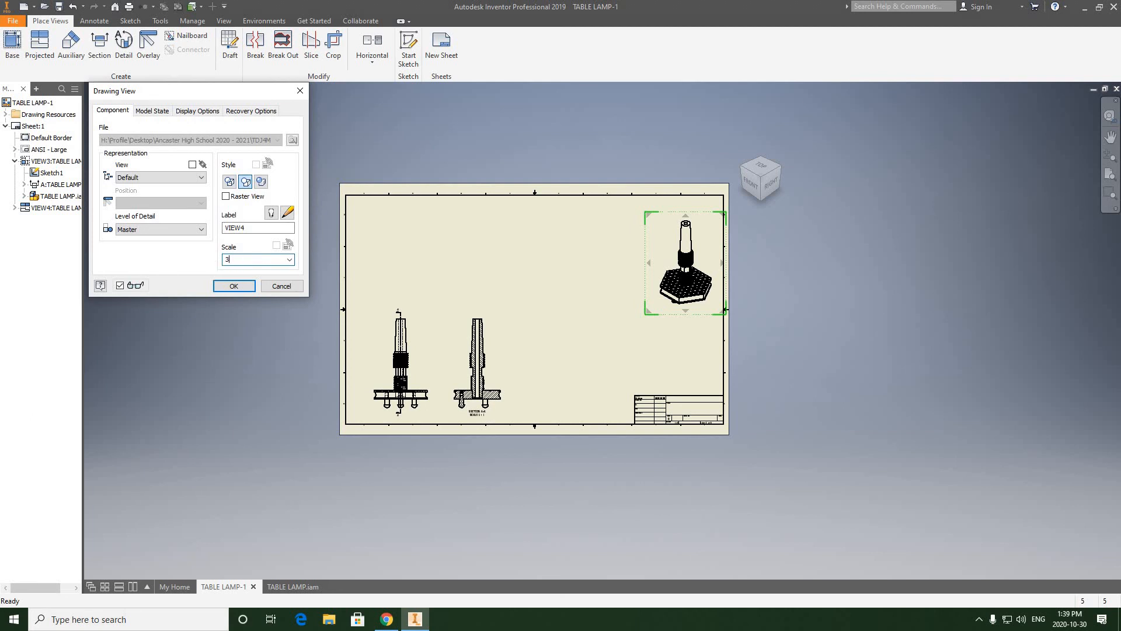
{"action": "type", "text": "3/4"}
{"action": "left_click", "coordinate": [233, 285]}
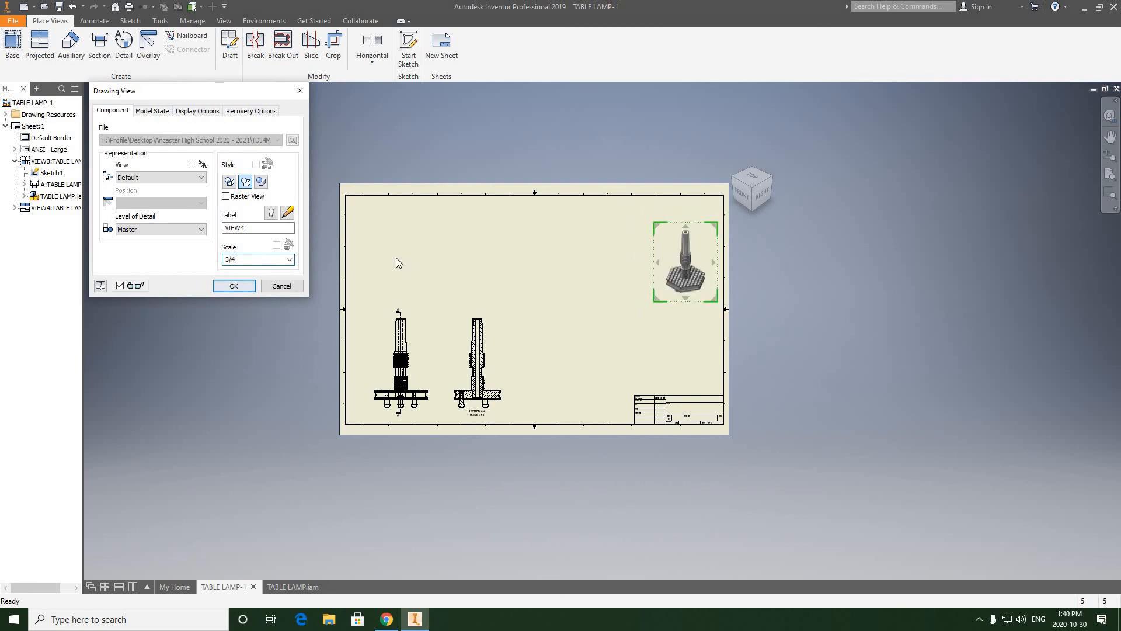
{"action": "left_click_drag", "start_coordinate": [707, 228], "coordinate": [711, 220]}
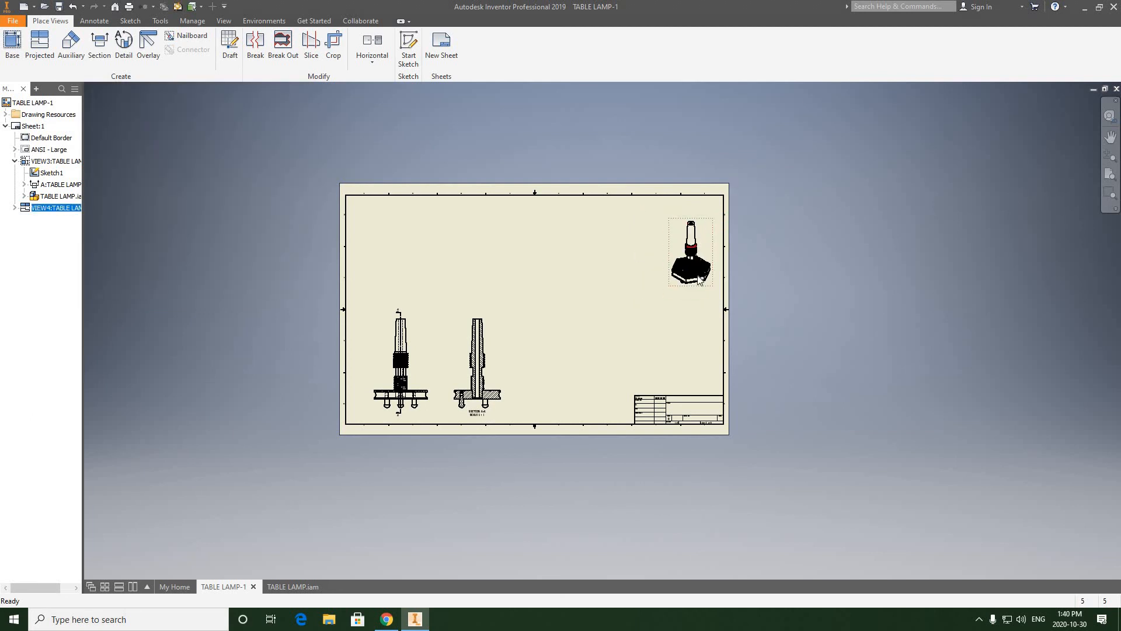
{"action": "scroll", "coordinate": [688, 247], "scroll_direction": "down", "scroll_amount": 6}
{"action": "scroll", "coordinate": [689, 297], "scroll_direction": "up", "scroll_amount": 4}
{"action": "scroll", "coordinate": [689, 308], "scroll_direction": "down", "scroll_amount": 5}
{"action": "scroll", "coordinate": [690, 310], "scroll_direction": "up", "scroll_amount": 6}
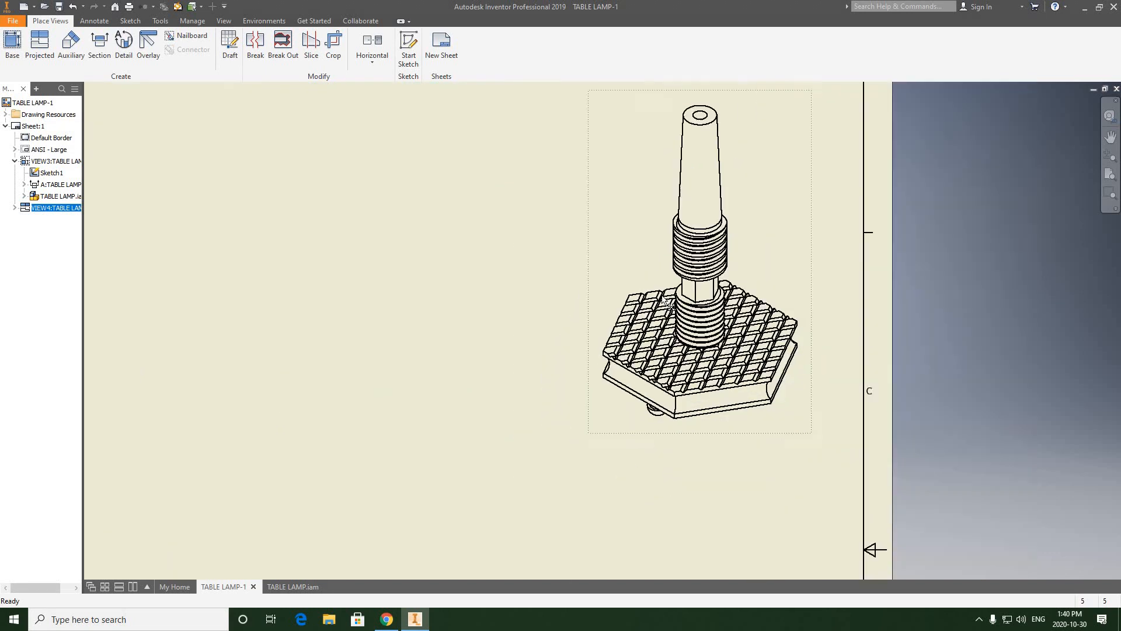
Step: Dimension the lamp's overall height in the front view, from the spindle's top edge to the left foot's bottom, placed left of the lamp
{"action": "middle_click_drag", "start_coordinate": [305, 422], "coordinate": [405, 359]}
{"action": "scroll", "coordinate": [404, 359], "scroll_direction": "up", "scroll_amount": 3}
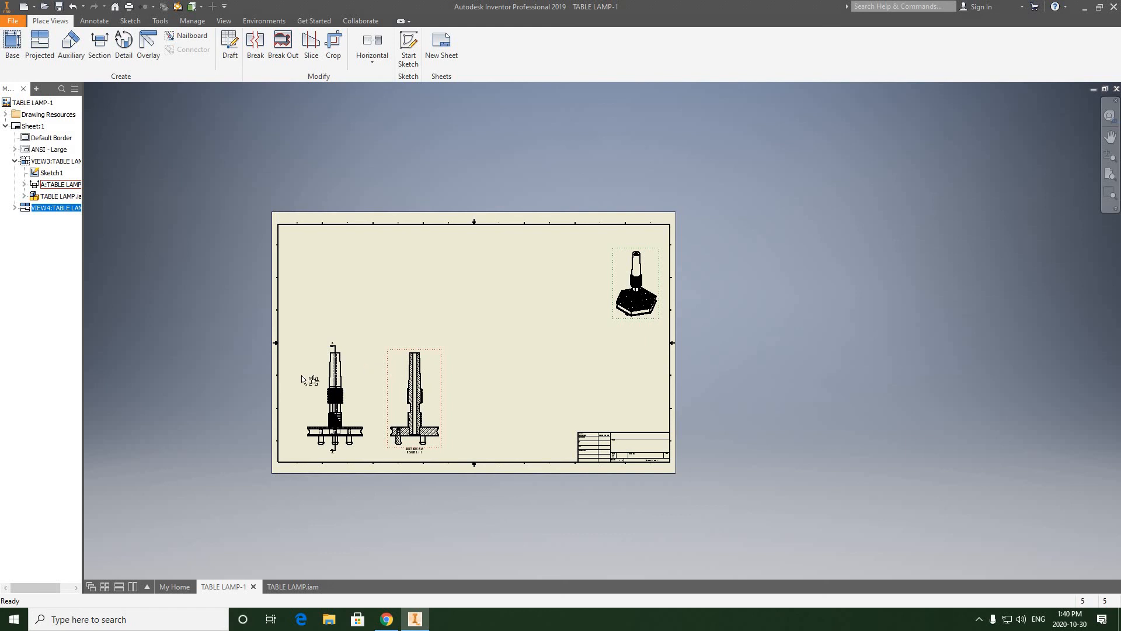
{"action": "middle_click_drag", "start_coordinate": [303, 424], "coordinate": [373, 351]}
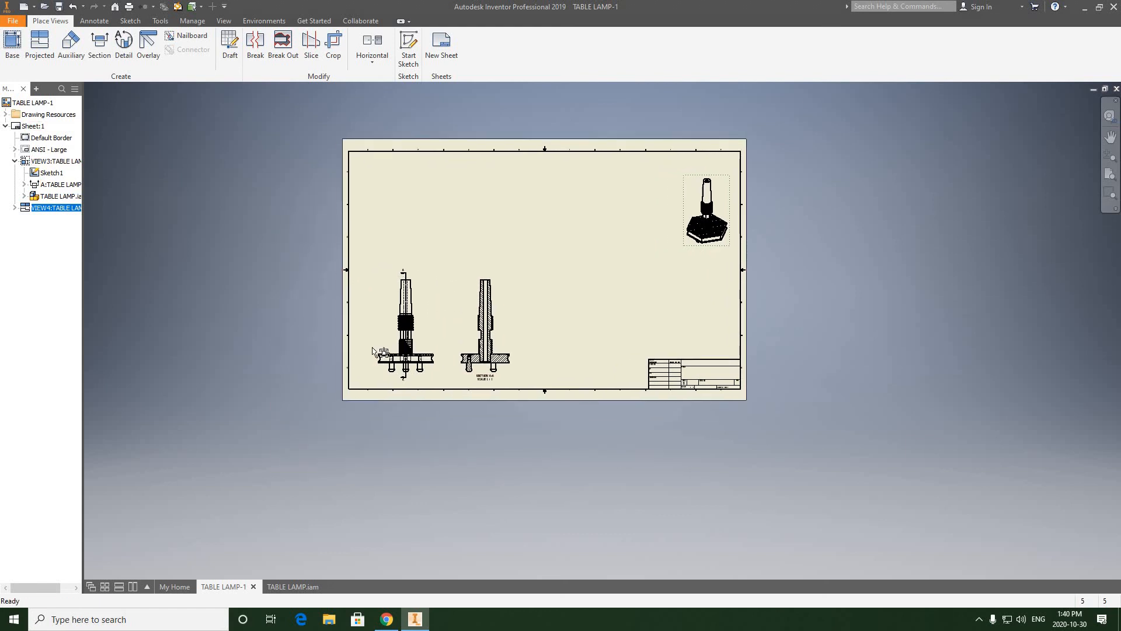
{"action": "scroll", "coordinate": [378, 342], "scroll_direction": "down", "scroll_amount": 3}
{"action": "scroll", "coordinate": [423, 313], "scroll_direction": "down", "scroll_amount": 3}
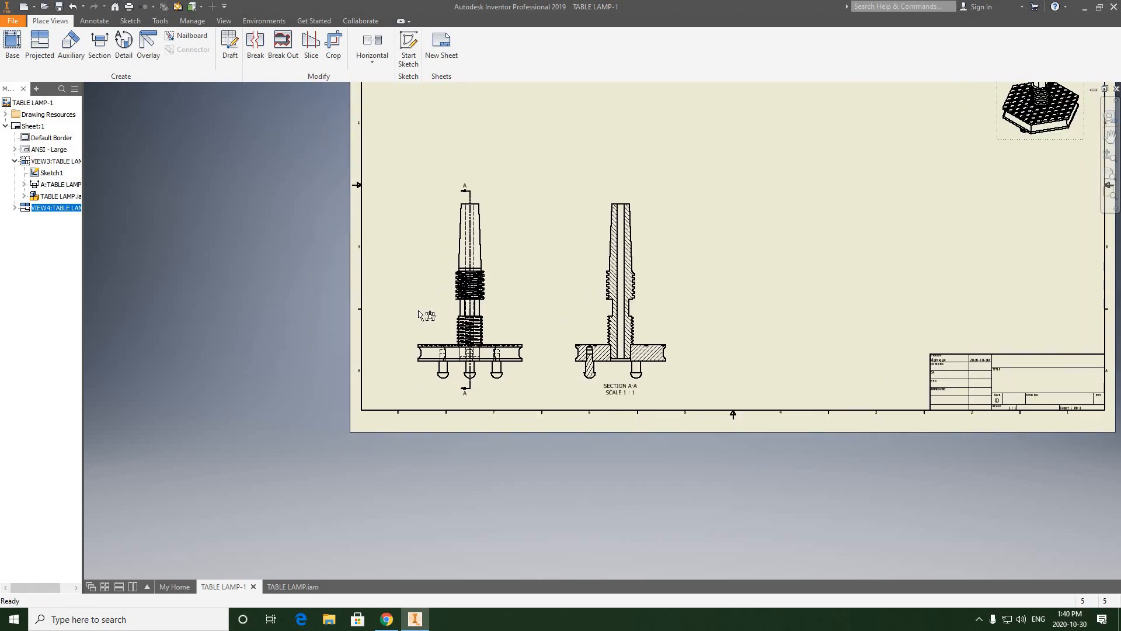
{"action": "middle_click_drag", "start_coordinate": [422, 316], "coordinate": [410, 329]}
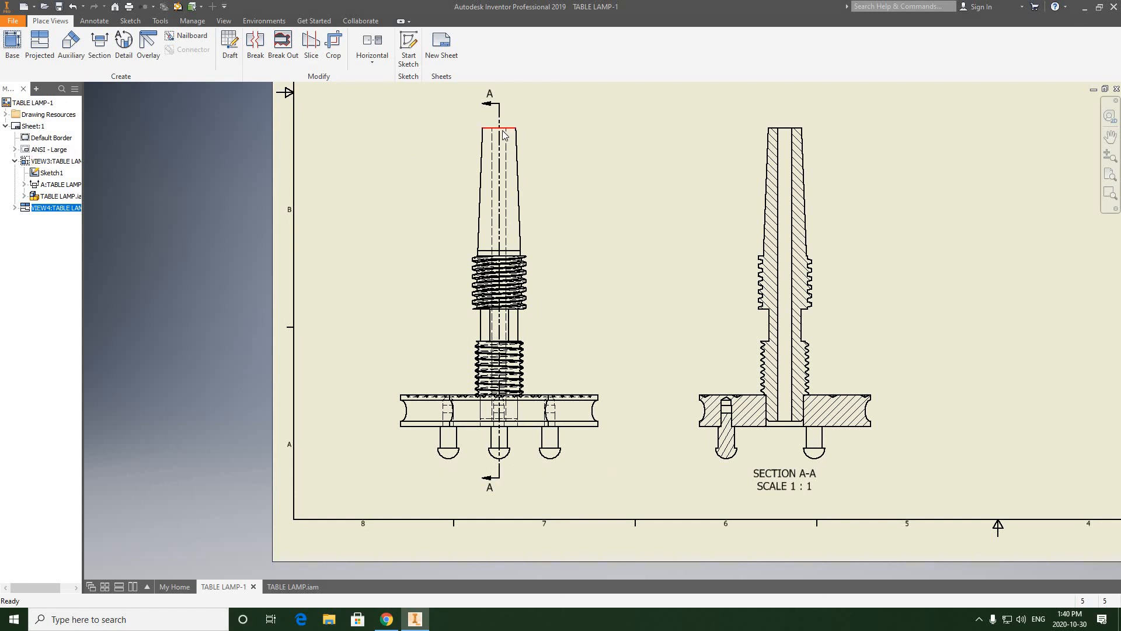
{"action": "left_click", "coordinate": [93, 23]}
{"action": "left_click", "coordinate": [20, 52]}
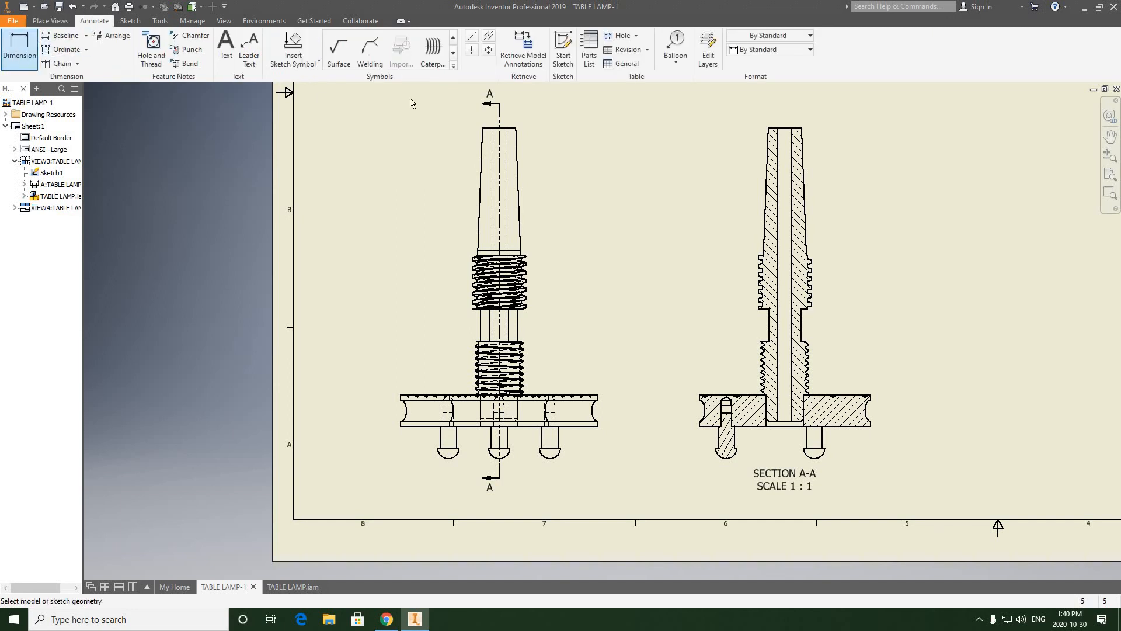
{"action": "left_click", "coordinate": [487, 128]}
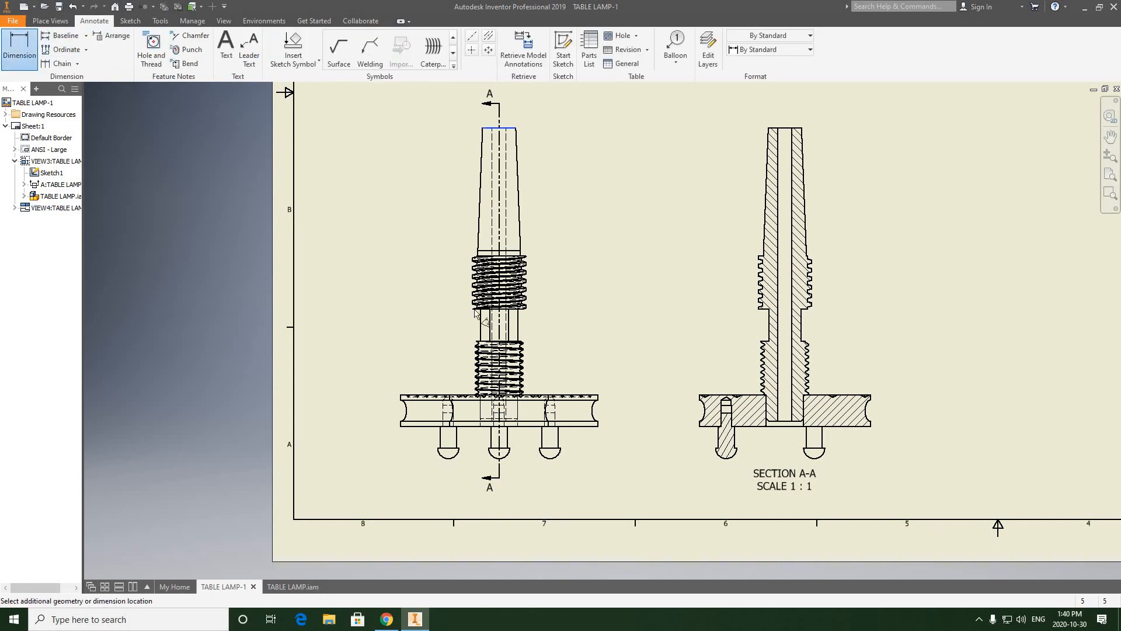
{"action": "left_click", "coordinate": [448, 457]}
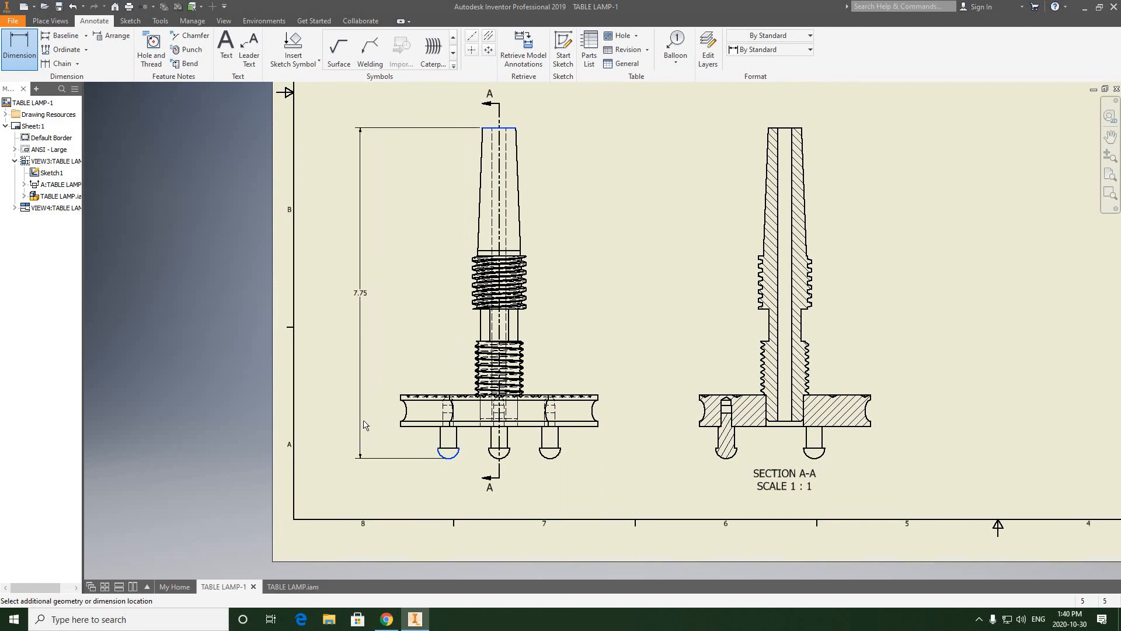
{"action": "left_click", "coordinate": [364, 425]}
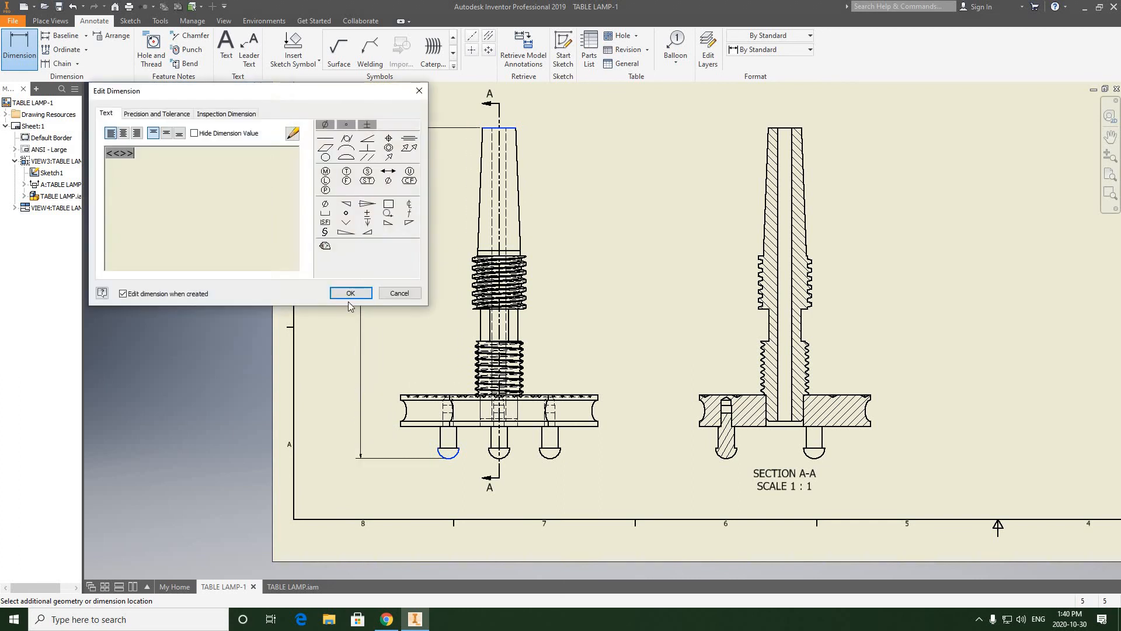
{"action": "left_click", "coordinate": [353, 293]}
{"action": "middle_click_drag", "start_coordinate": [414, 260], "coordinate": [415, 257]}
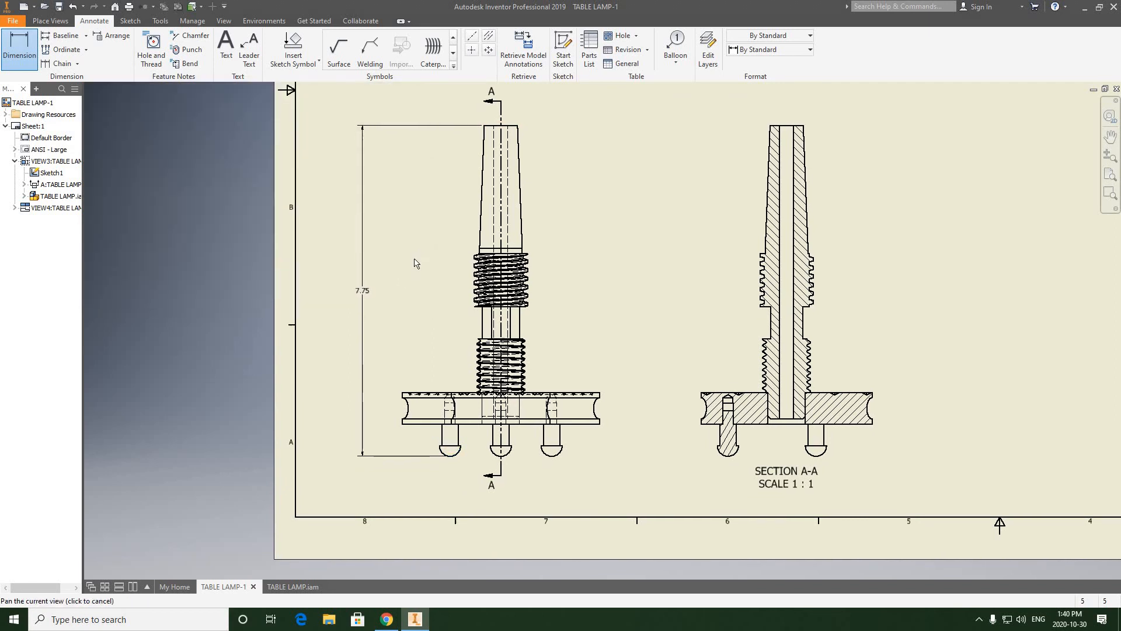
{"action": "right_click", "coordinate": [620, 205]}
{"action": "left_click", "coordinate": [655, 207]}
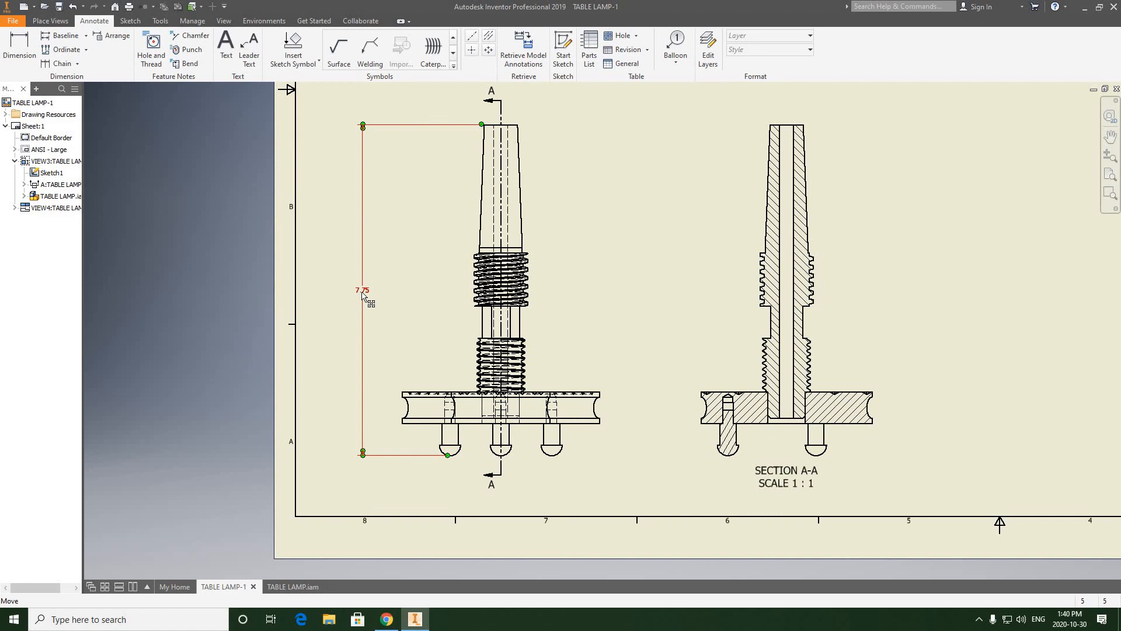
Step: Change the overall height dimension's style to Default - Fraction (ANSI)
{"action": "scroll", "coordinate": [366, 294], "scroll_direction": "up", "scroll_amount": 4}
{"action": "scroll", "coordinate": [365, 293], "scroll_direction": "down", "scroll_amount": 5}
{"action": "scroll", "coordinate": [366, 293], "scroll_direction": "up", "scroll_amount": 2}
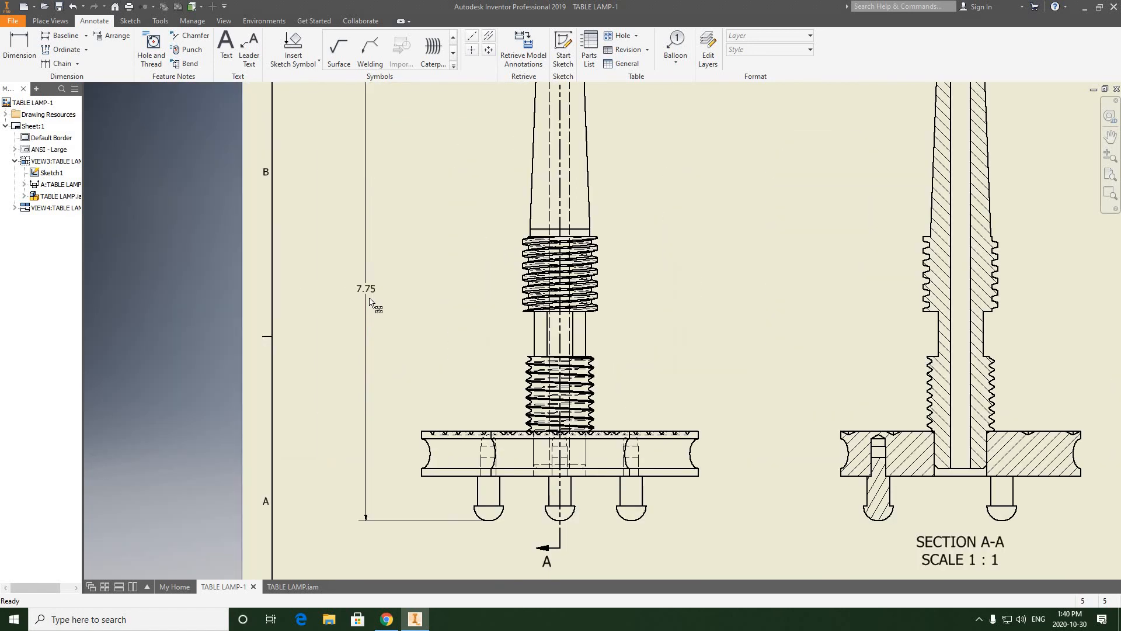
{"action": "scroll", "coordinate": [371, 302], "scroll_direction": "down", "scroll_amount": 3}
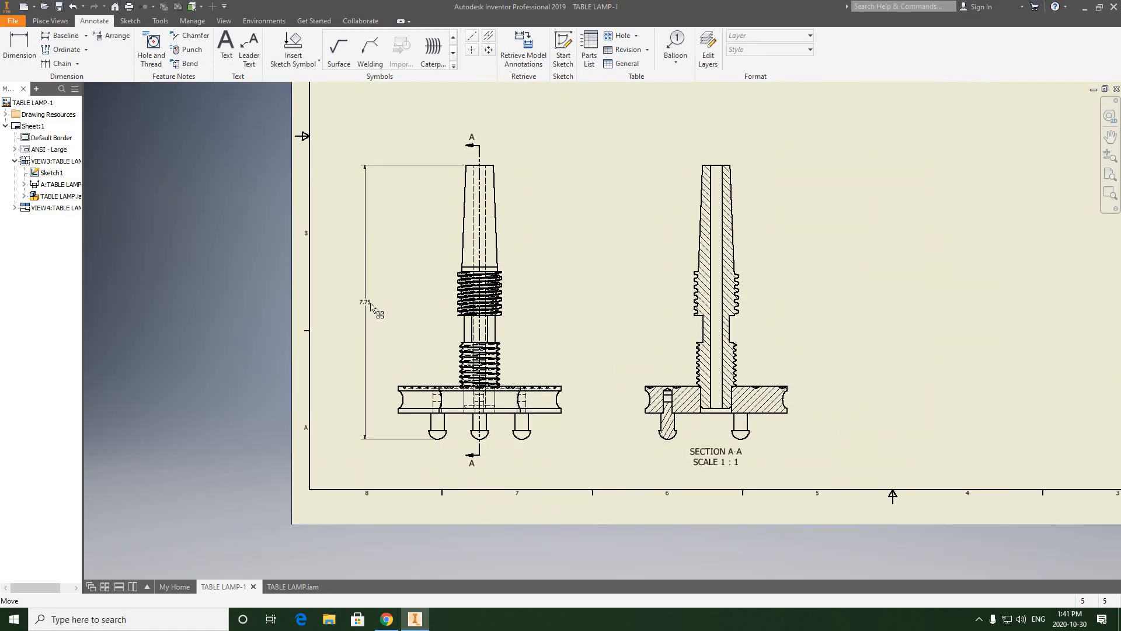
{"action": "left_click", "coordinate": [368, 305]}
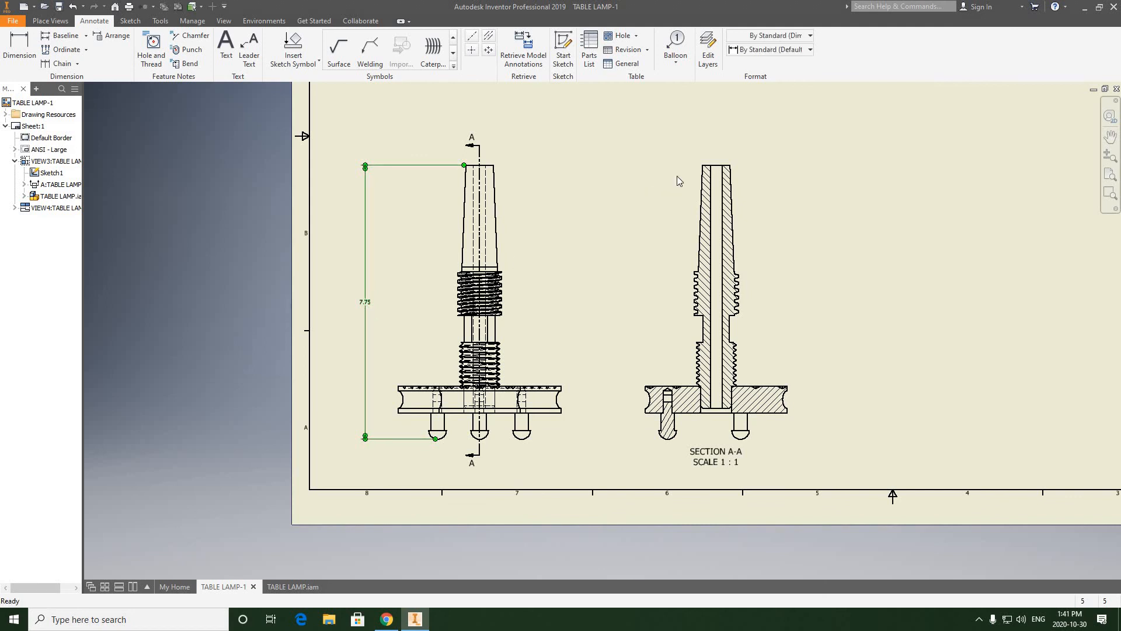
{"action": "left_click", "coordinate": [812, 51]}
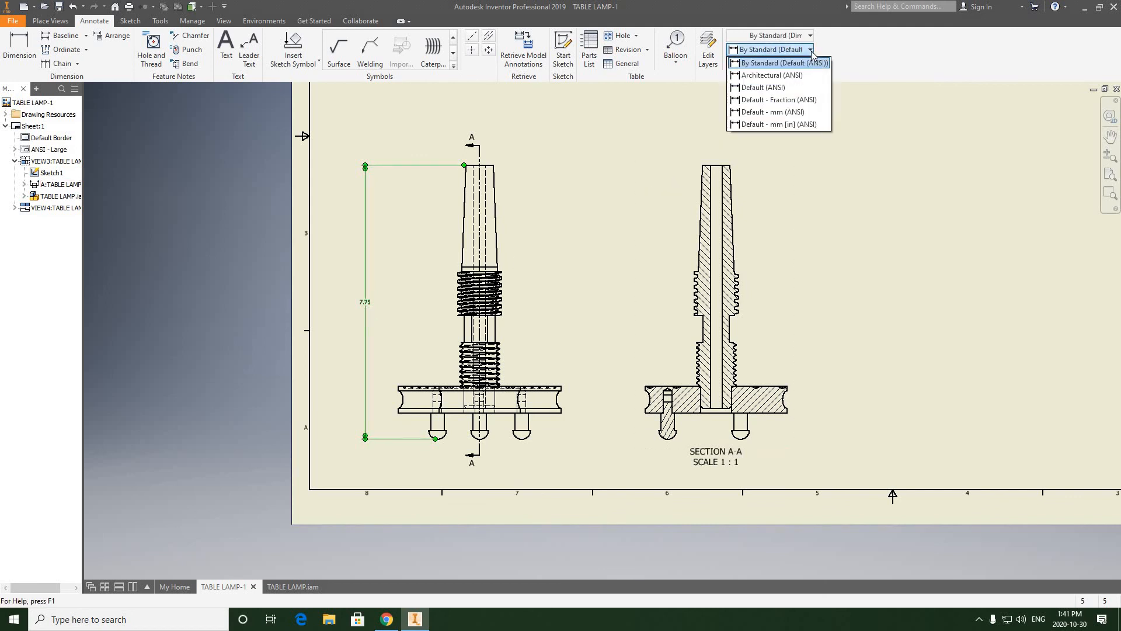
{"action": "left_click", "coordinate": [754, 100]}
{"action": "left_click", "coordinate": [799, 117]}
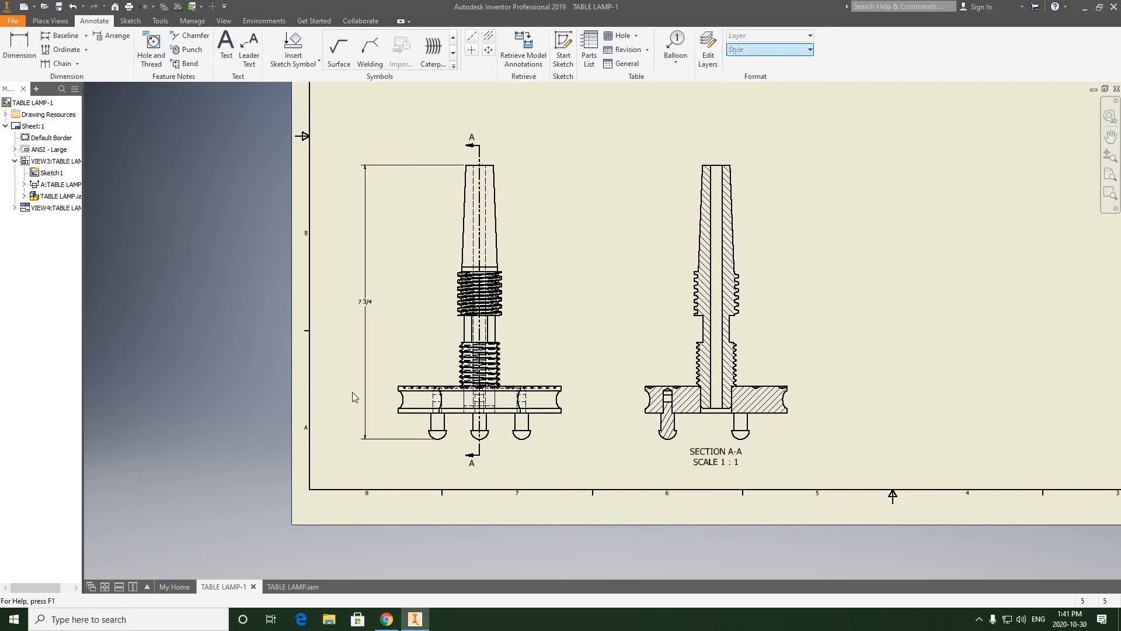
{"action": "scroll", "coordinate": [363, 303], "scroll_direction": "down", "scroll_amount": 3}
{"action": "middle_click_drag", "start_coordinate": [377, 303], "coordinate": [355, 261]}
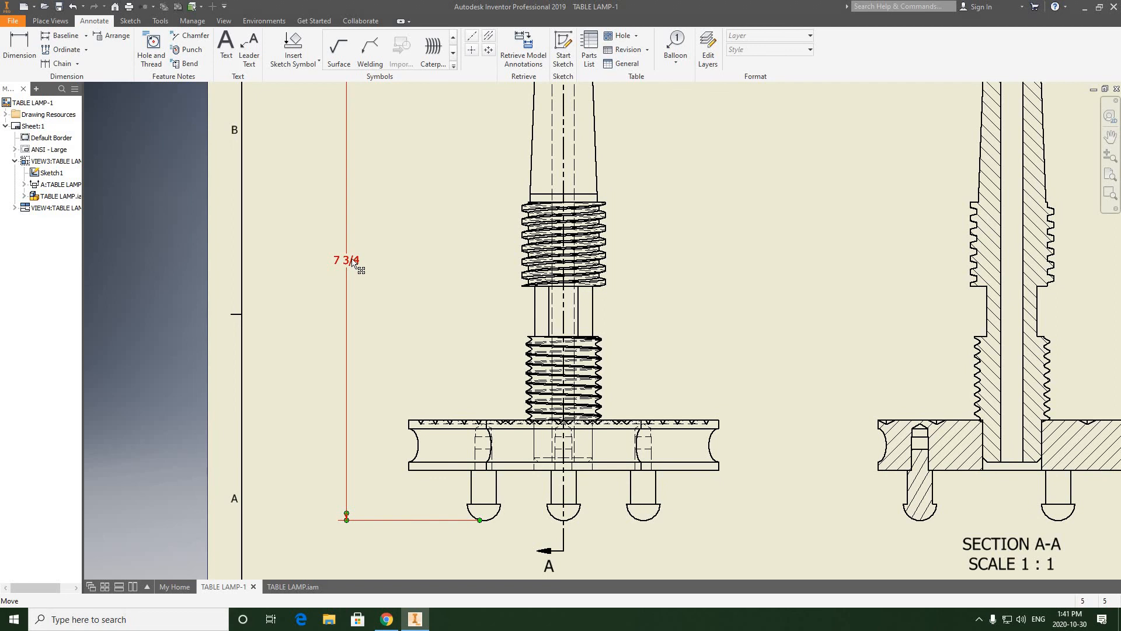
Step: Edit the Default - Fraction (ANSI) dimension style to use the Fraction (Diagonal) linear format and an inch-mark (") suffix, then save it
{"action": "double_click", "coordinate": [354, 261]}
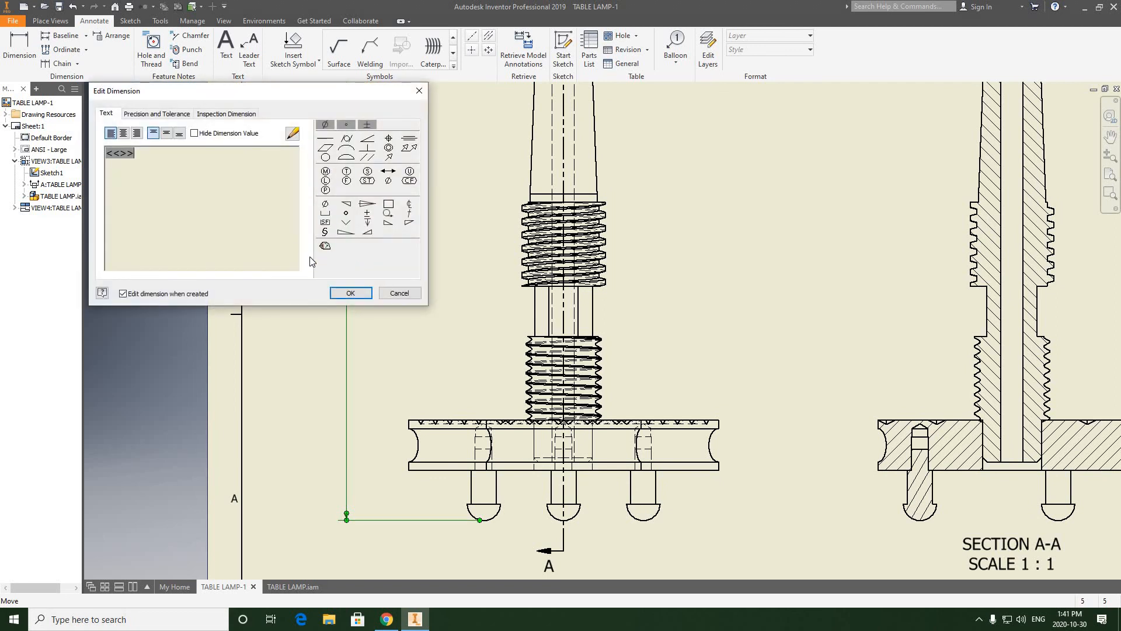
{"action": "left_click", "coordinate": [392, 294]}
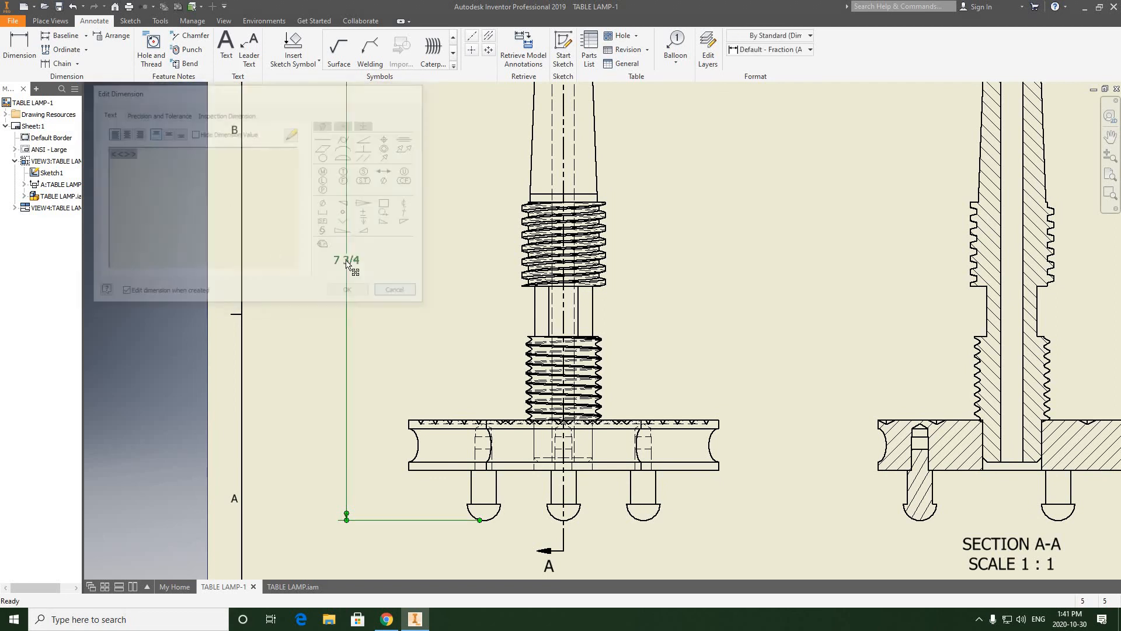
{"action": "right_click", "coordinate": [352, 263]}
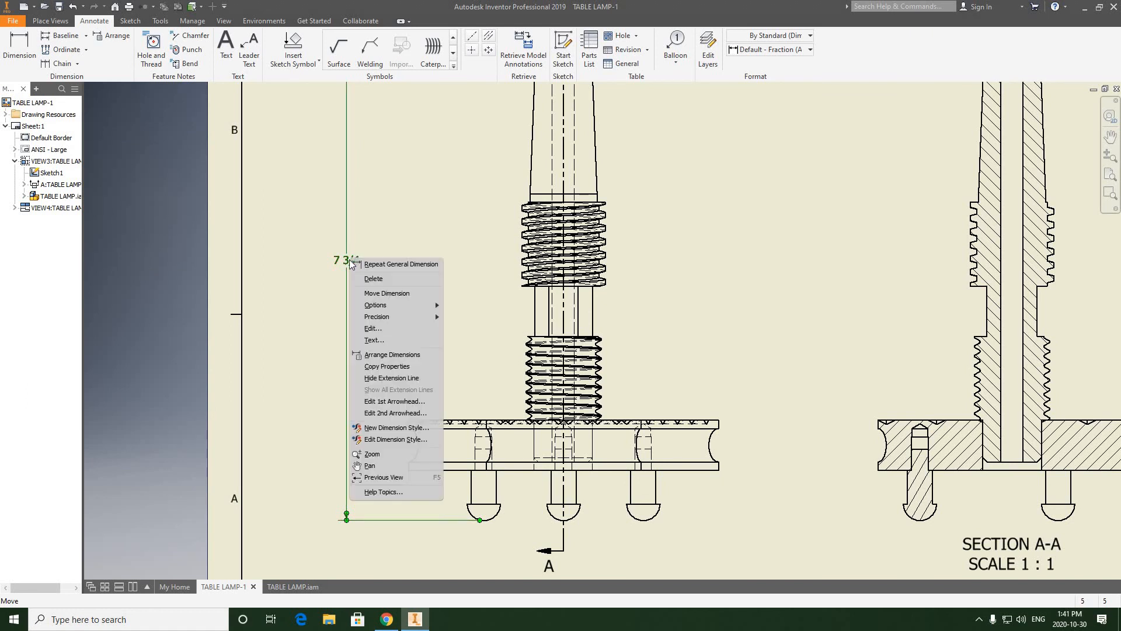
{"action": "left_click", "coordinate": [388, 440]}
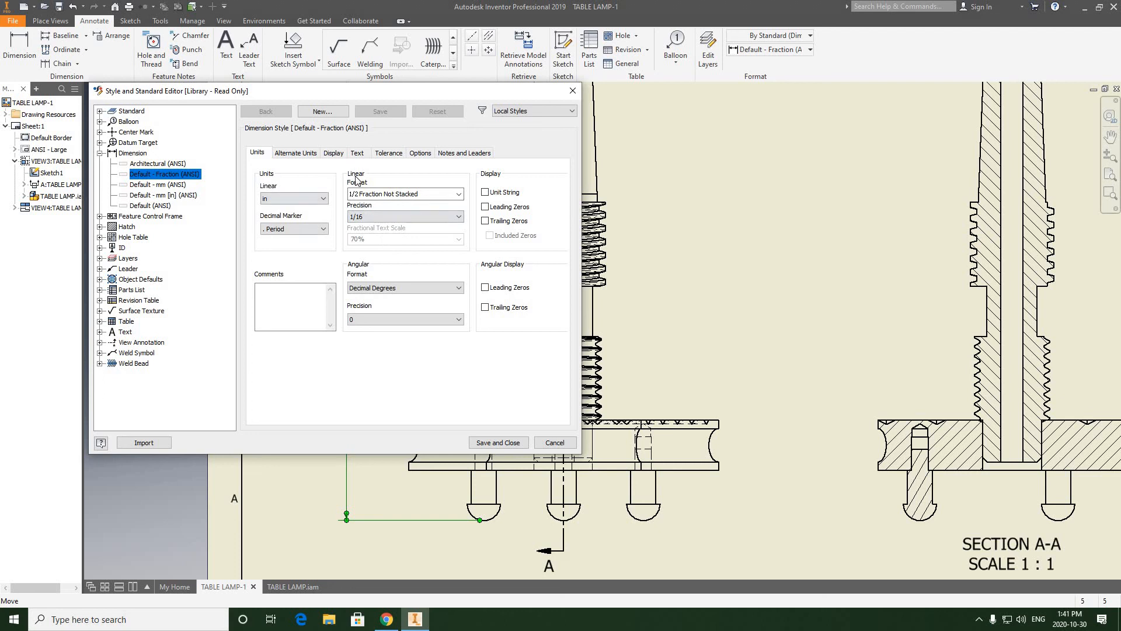
{"action": "left_click", "coordinate": [444, 195]}
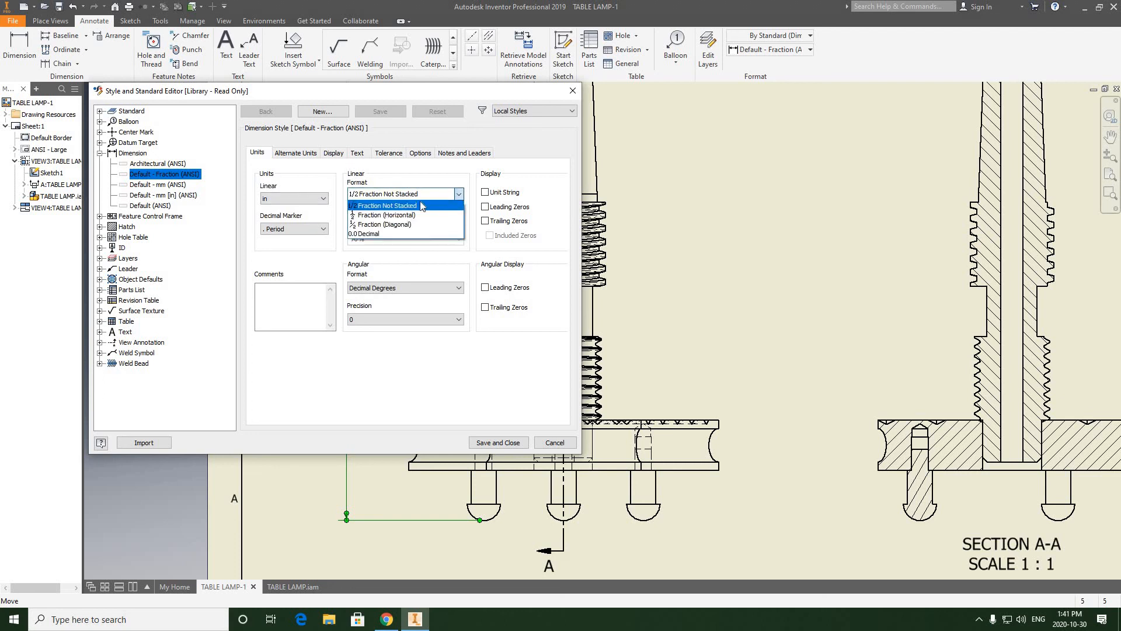
{"action": "left_click", "coordinate": [383, 225]}
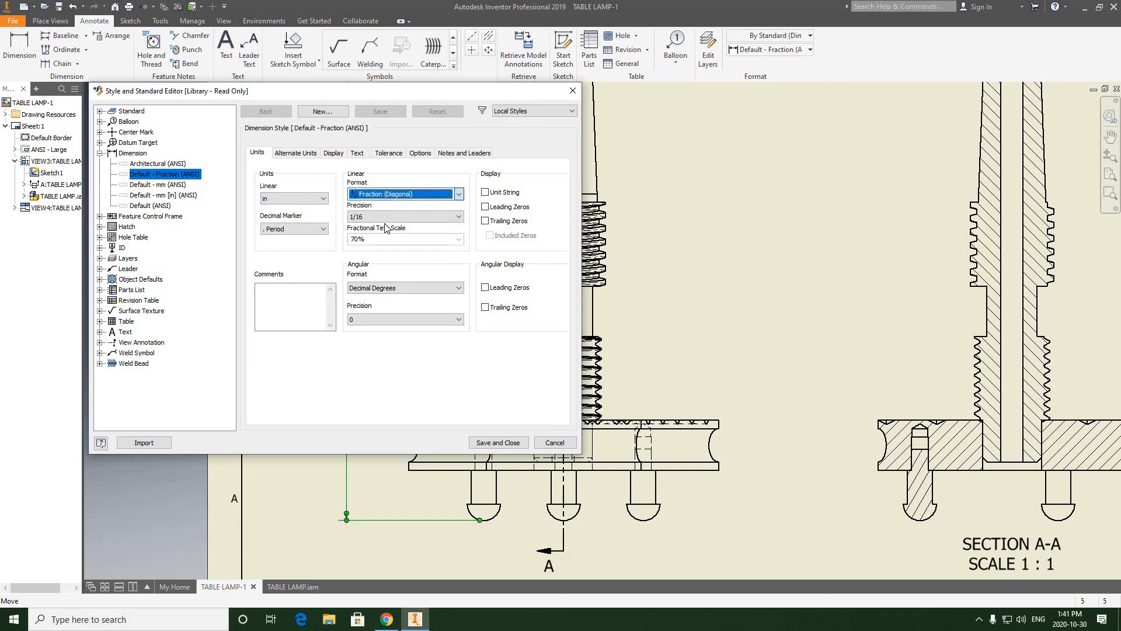
{"action": "left_click", "coordinate": [355, 154]}
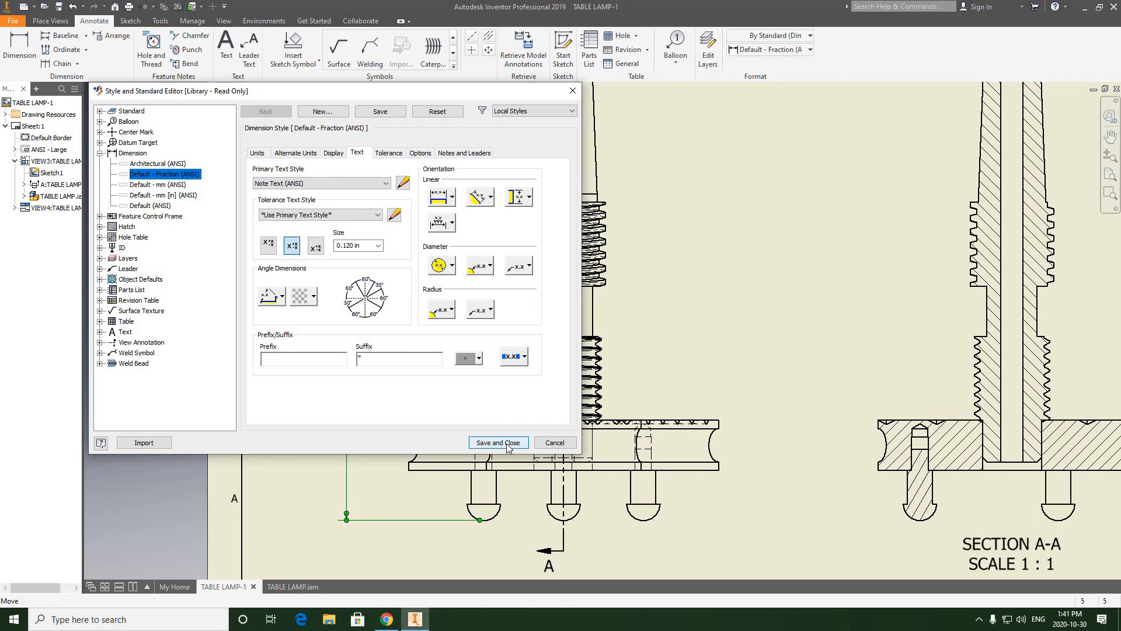
{"action": "left_click", "coordinate": [497, 443]}
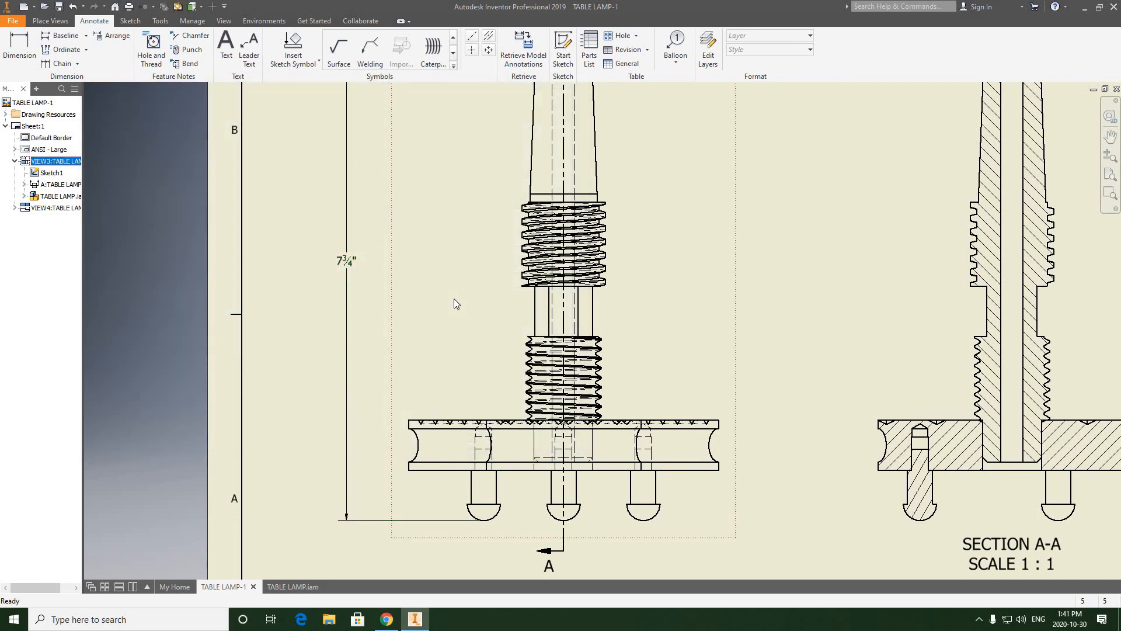
Step: Start a balloon on the spindle in the front view using Structured, First Level BOM settings, and enable the assembly's BOM view
{"action": "scroll", "coordinate": [454, 279], "scroll_direction": "up", "scroll_amount": 5}
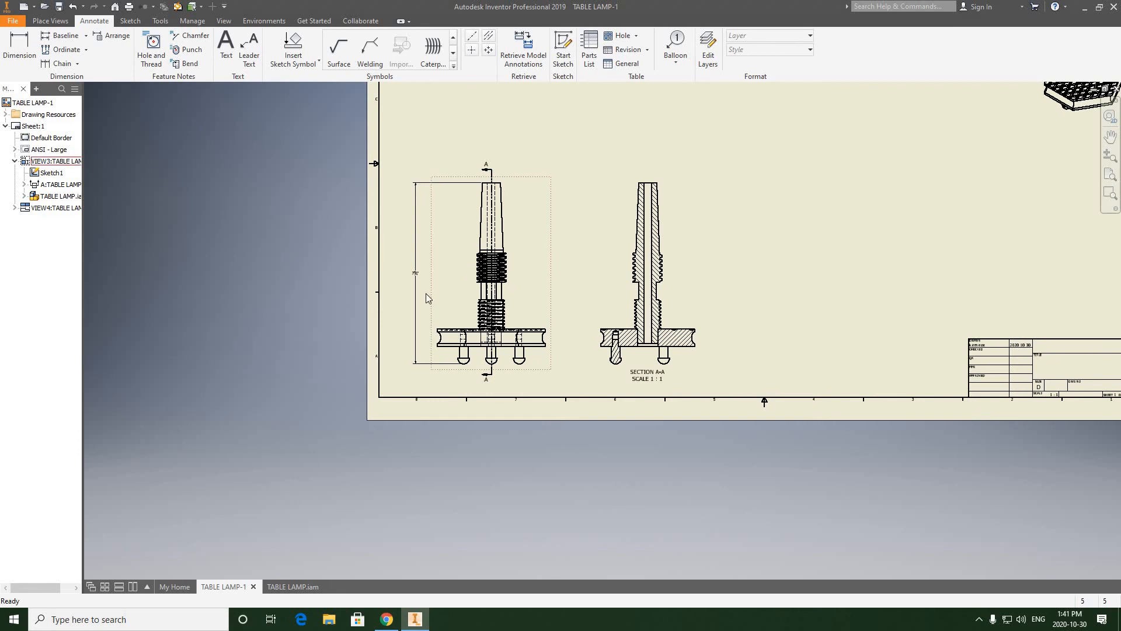
{"action": "scroll", "coordinate": [426, 296], "scroll_direction": "down", "scroll_amount": 3}
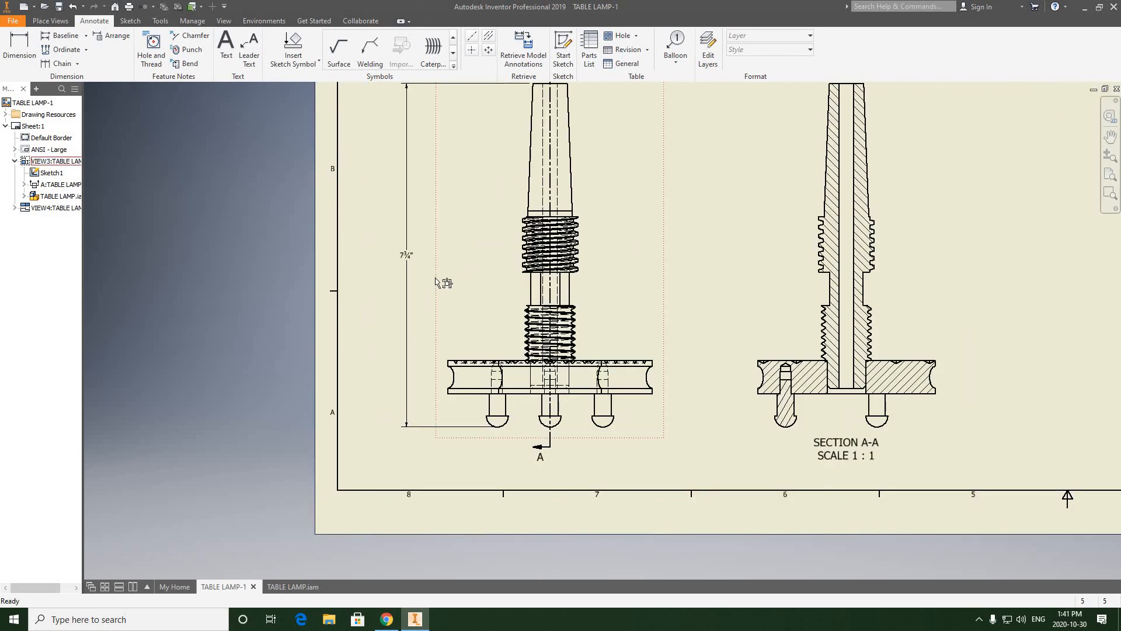
{"action": "middle_click_drag", "start_coordinate": [430, 310], "coordinate": [415, 345]}
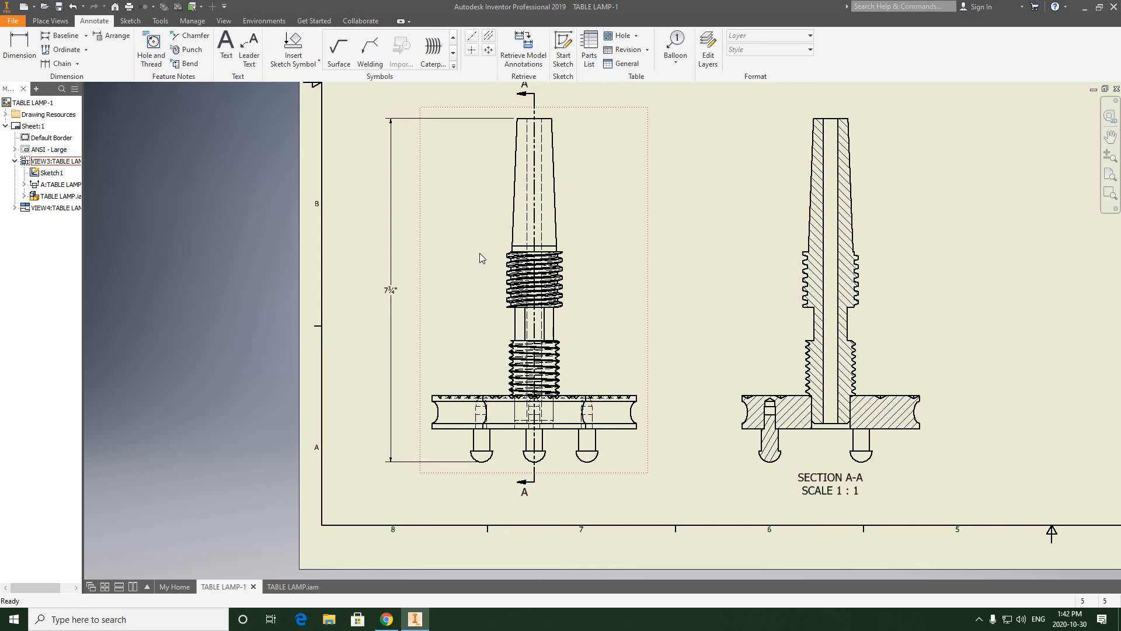
{"action": "scroll", "coordinate": [486, 269], "scroll_direction": "down", "scroll_amount": 3}
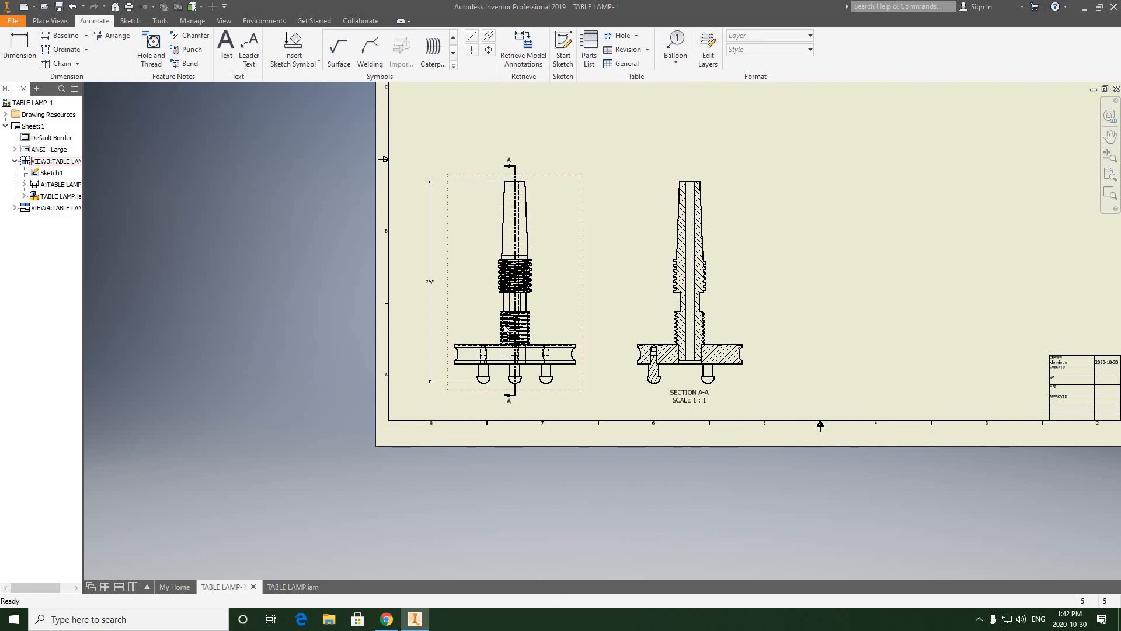
{"action": "middle_click_drag", "start_coordinate": [381, 201], "coordinate": [292, 213]}
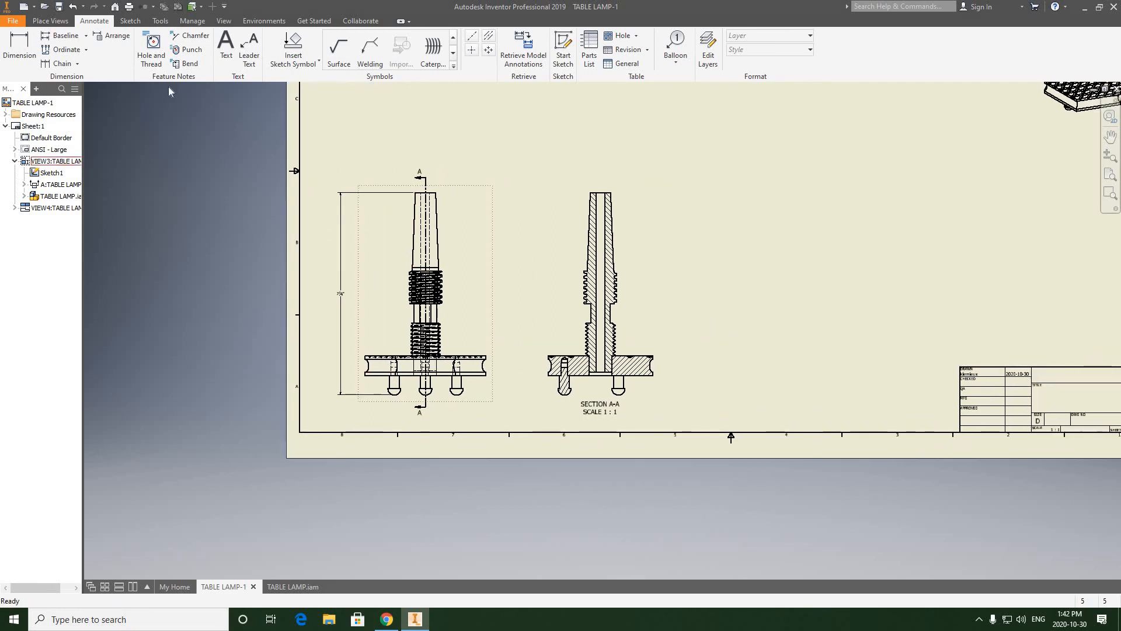
{"action": "left_click", "coordinate": [678, 45]}
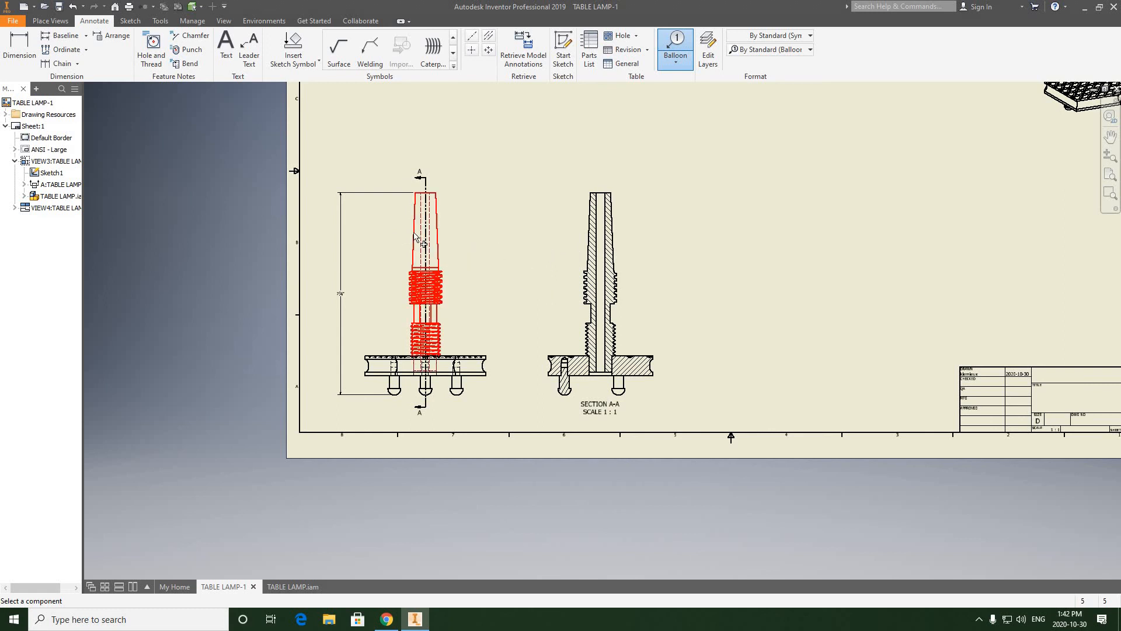
{"action": "left_click", "coordinate": [397, 223]}
{"action": "left_click", "coordinate": [254, 210]}
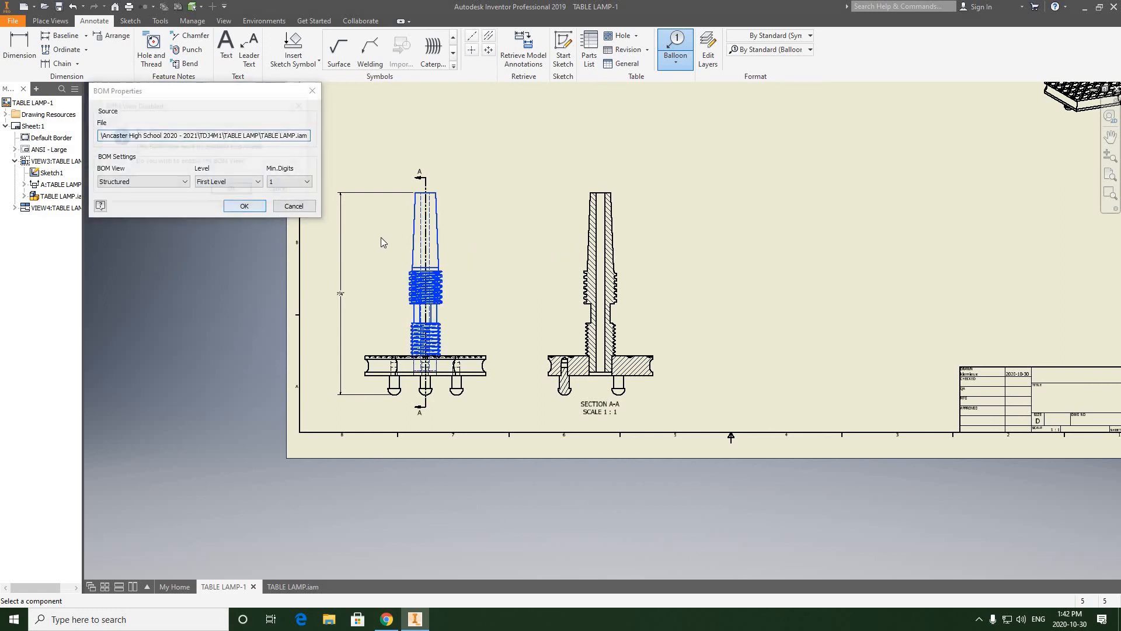
{"action": "left_click", "coordinate": [234, 190]}
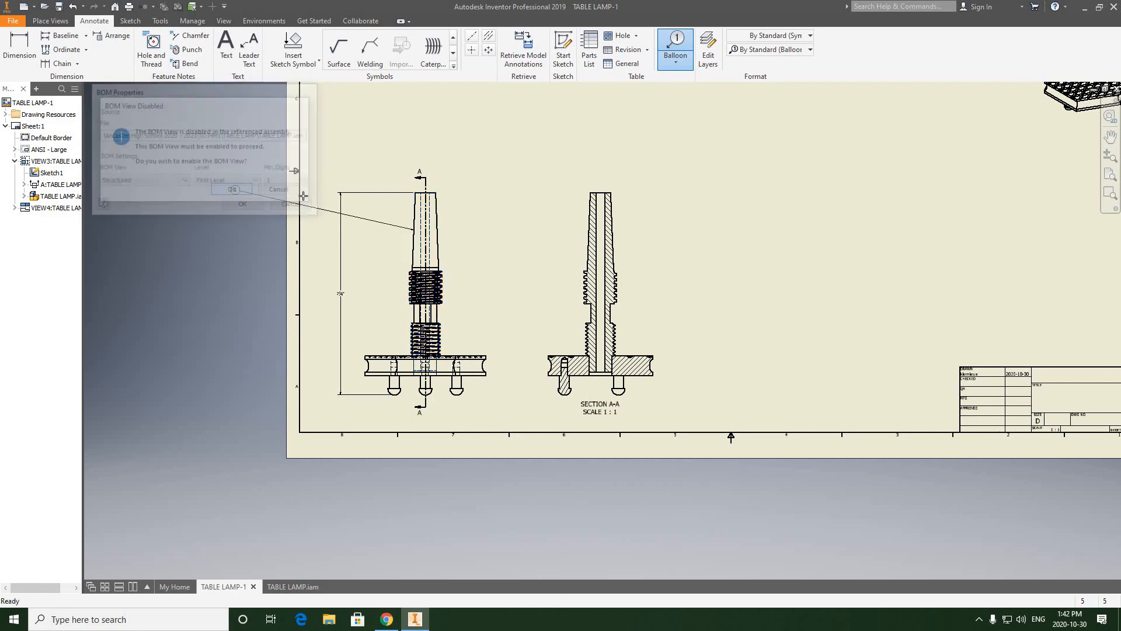
Step: Place the spindle's balloon between the lamp and the overall height dimension, with a bent leader, and finish ballooning
{"action": "scroll", "coordinate": [392, 232], "scroll_direction": "down", "scroll_amount": 3}
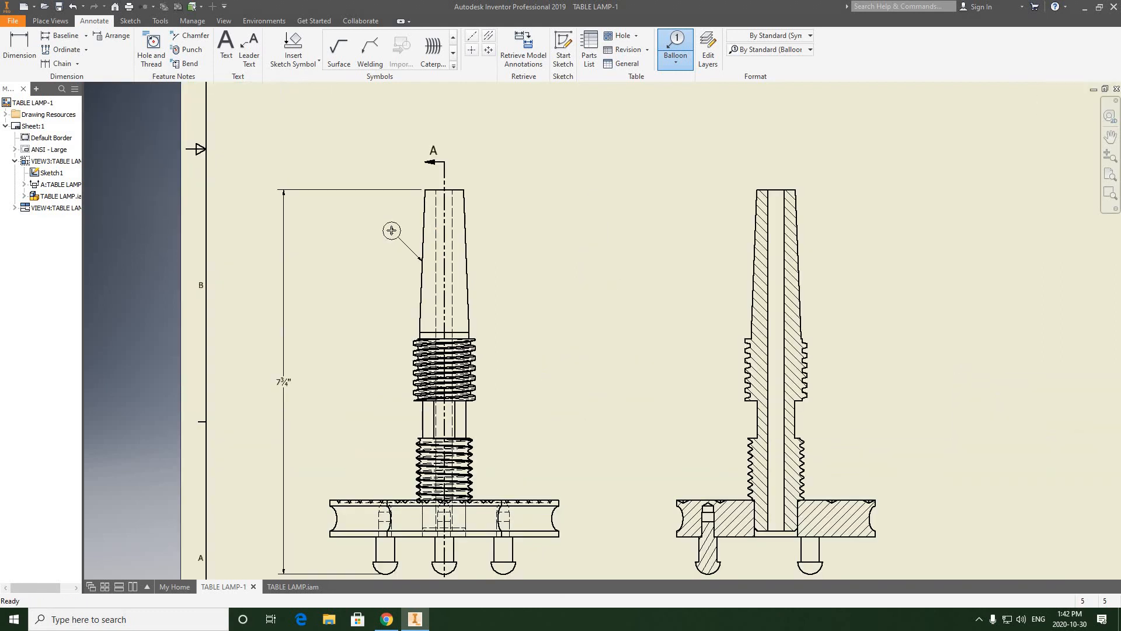
{"action": "scroll", "coordinate": [392, 230], "scroll_direction": "up", "scroll_amount": 8}
{"action": "scroll", "coordinate": [392, 230], "scroll_direction": "down", "scroll_amount": 7}
{"action": "left_click", "coordinate": [391, 229]}
{"action": "scroll", "coordinate": [383, 230], "scroll_direction": "down", "scroll_amount": 3}
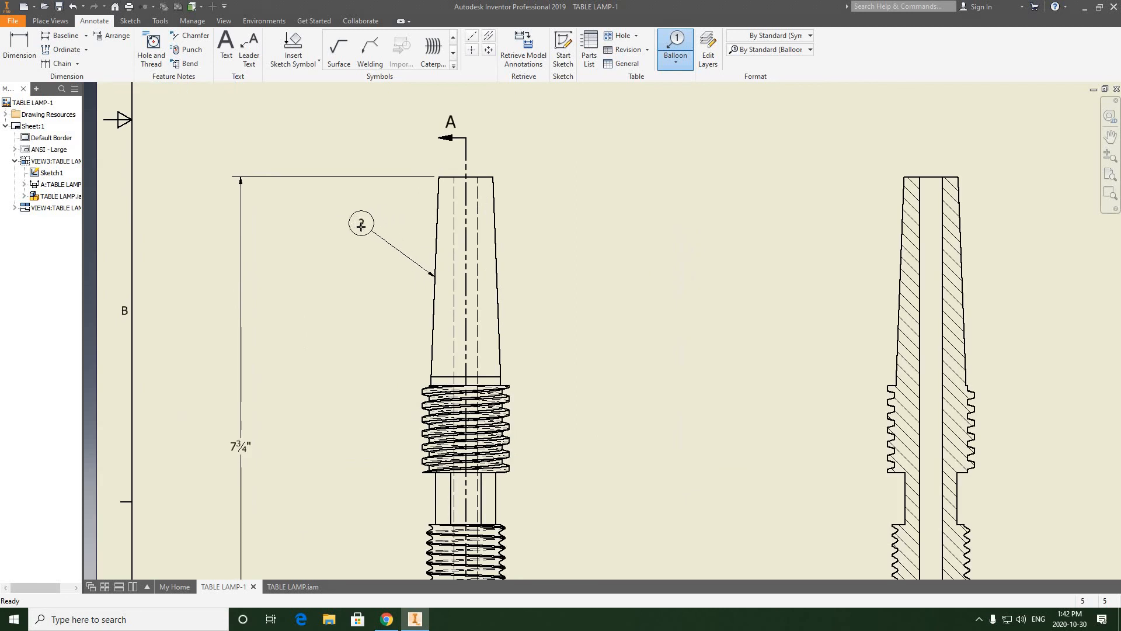
{"action": "left_click", "coordinate": [362, 230]}
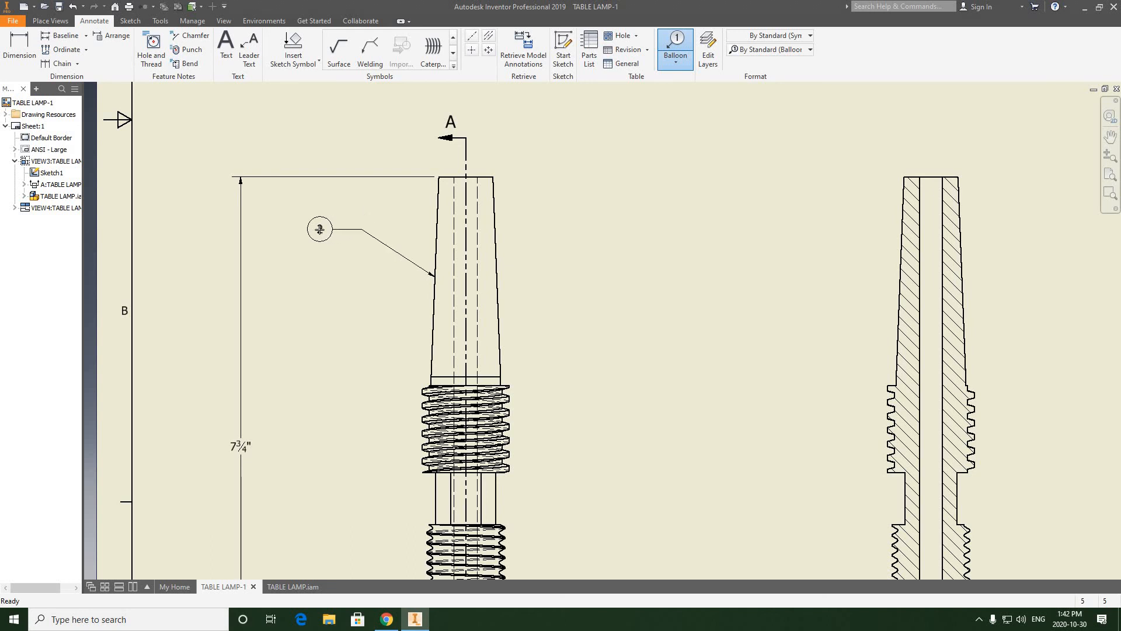
{"action": "right_click", "coordinate": [320, 229]}
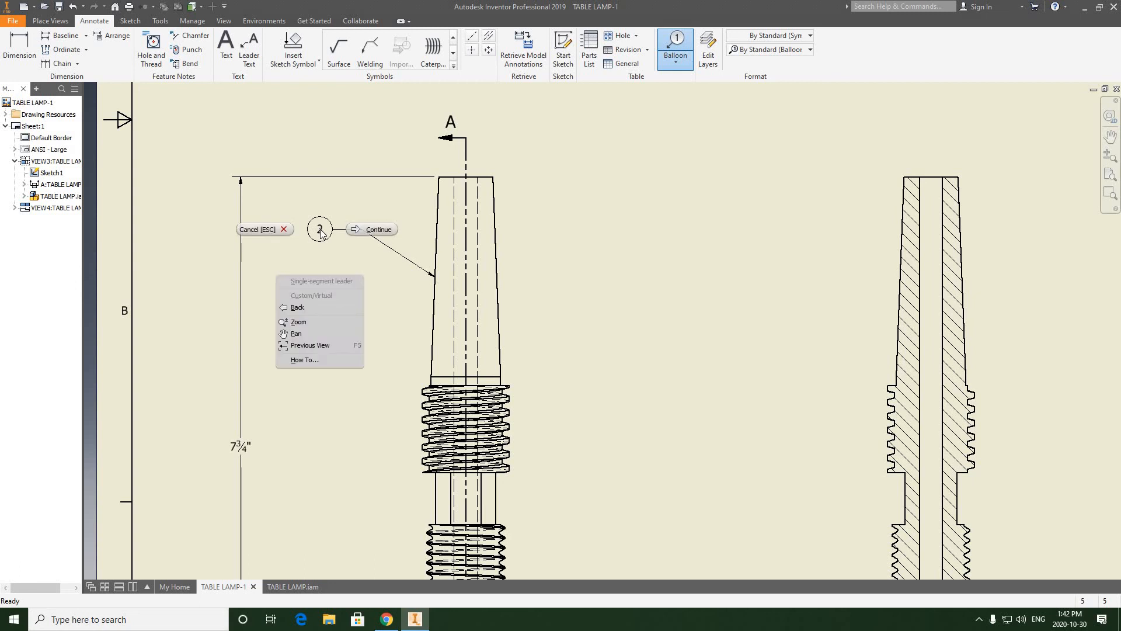
{"action": "left_click", "coordinate": [361, 232]}
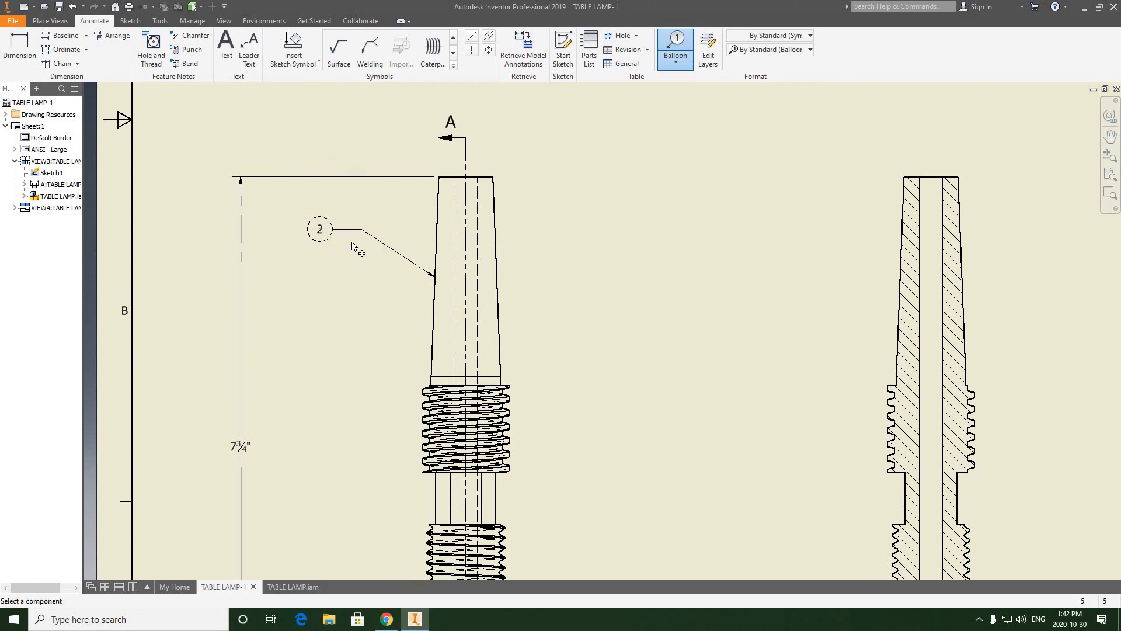
{"action": "right_click", "coordinate": [374, 212]}
{"action": "left_click", "coordinate": [301, 211]}
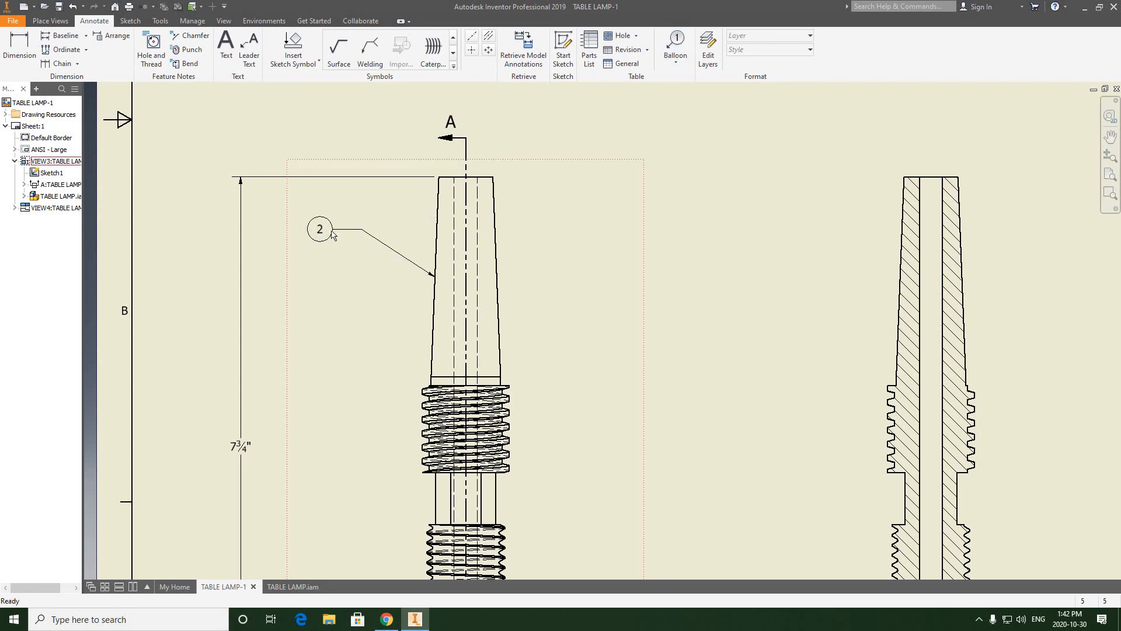
Step: Nudge the spindle's balloon so that its leader shoulder runs exactly horizontal
{"action": "scroll", "coordinate": [381, 240], "scroll_direction": "up", "scroll_amount": 6}
{"action": "scroll", "coordinate": [439, 241], "scroll_direction": "down", "scroll_amount": 3}
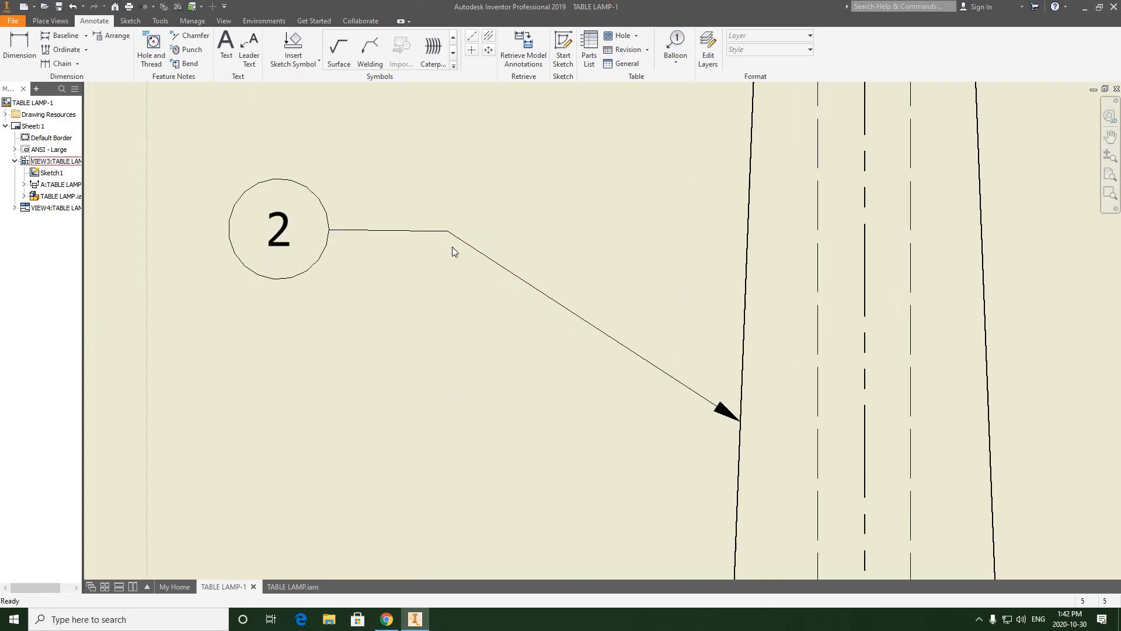
{"action": "mouse_move", "coordinate": [282, 232]}
{"action": "left_mouse_down"}
{"action": "mouse_move", "coordinate": [393, 200]}
{"action": "mouse_move", "coordinate": [310, 240]}
{"action": "mouse_move", "coordinate": [283, 236]}
{"action": "left_mouse_up"}
{"action": "scroll", "coordinate": [408, 186], "scroll_direction": "down", "scroll_amount": 5}
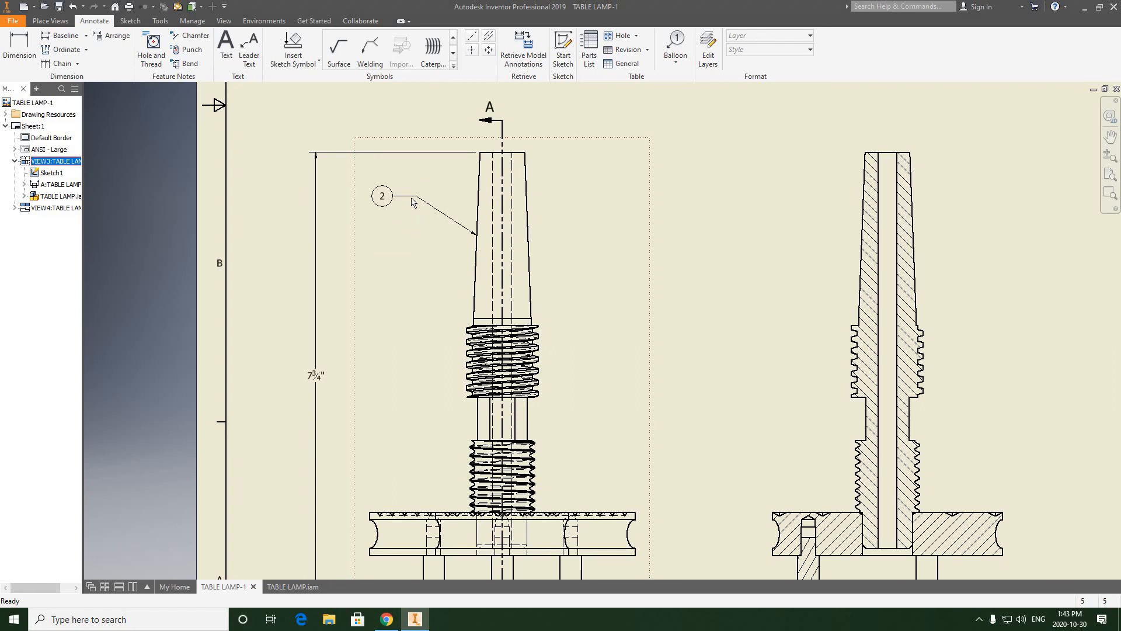
Step: Balloon the lamp base from its top edge in the front view, with a bent leader and the balloon directly below the spindle's
{"action": "middle_click_drag", "start_coordinate": [412, 201], "coordinate": [412, 174]}
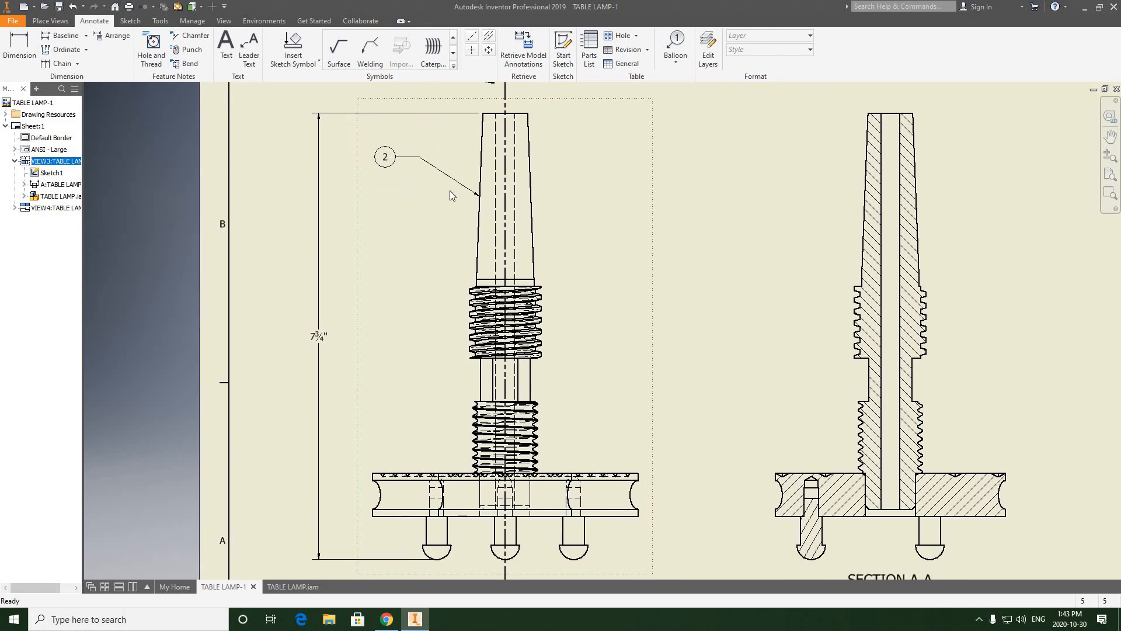
{"action": "left_click", "coordinate": [439, 205]}
{"action": "scroll", "coordinate": [431, 304], "scroll_direction": "down", "scroll_amount": 3}
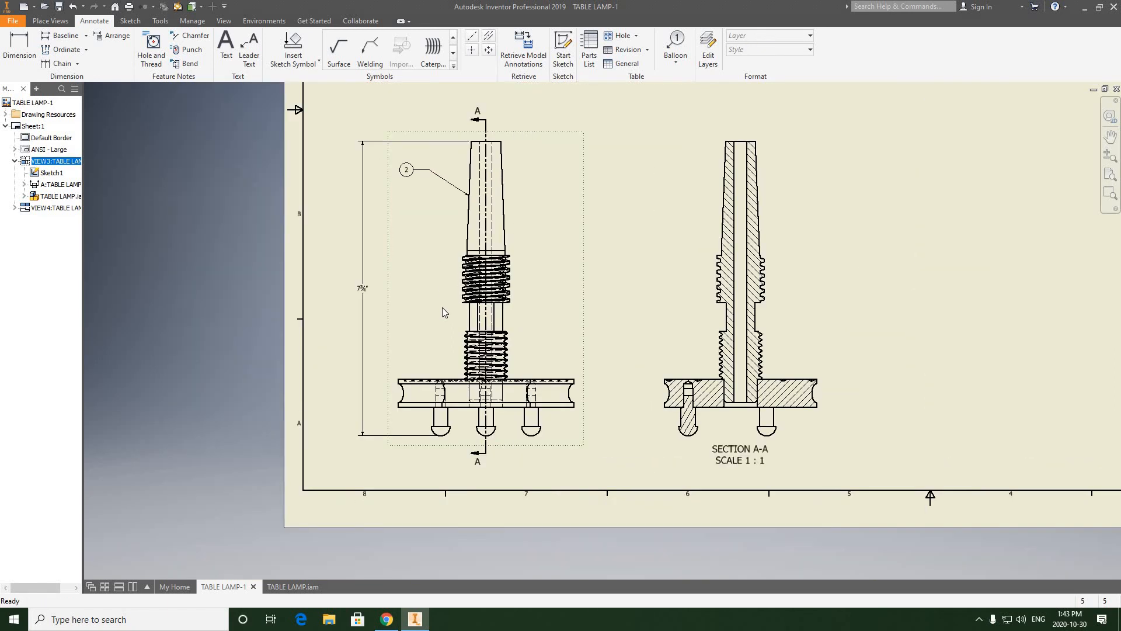
{"action": "scroll", "coordinate": [468, 313], "scroll_direction": "up", "scroll_amount": 3}
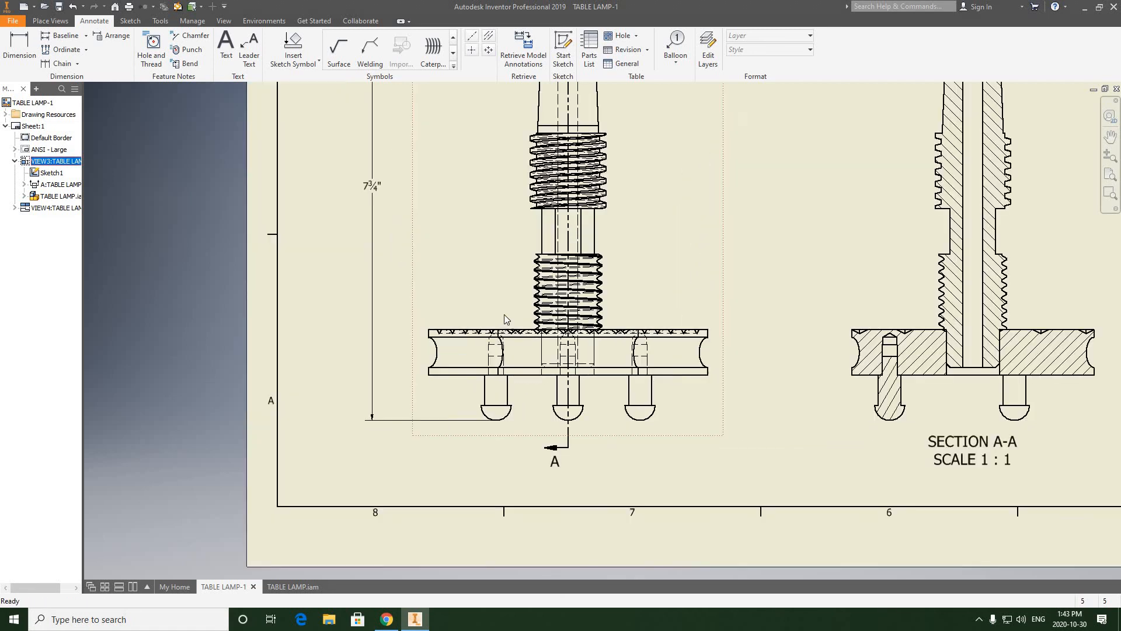
{"action": "middle_click_drag", "start_coordinate": [460, 395], "coordinate": [427, 512]}
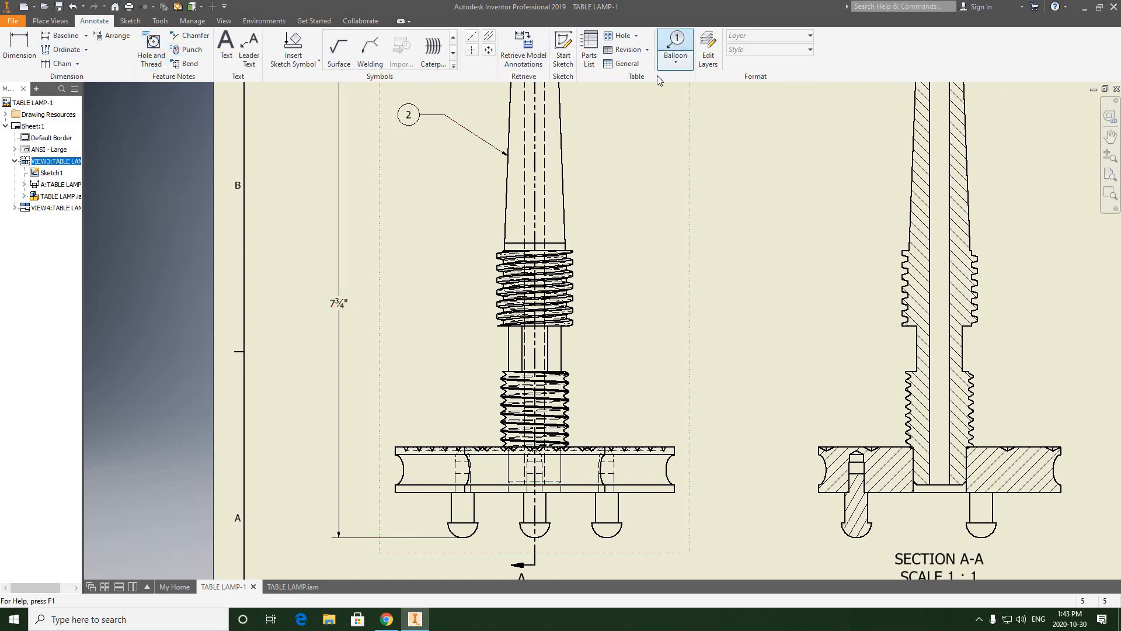
{"action": "left_click", "coordinate": [675, 44]}
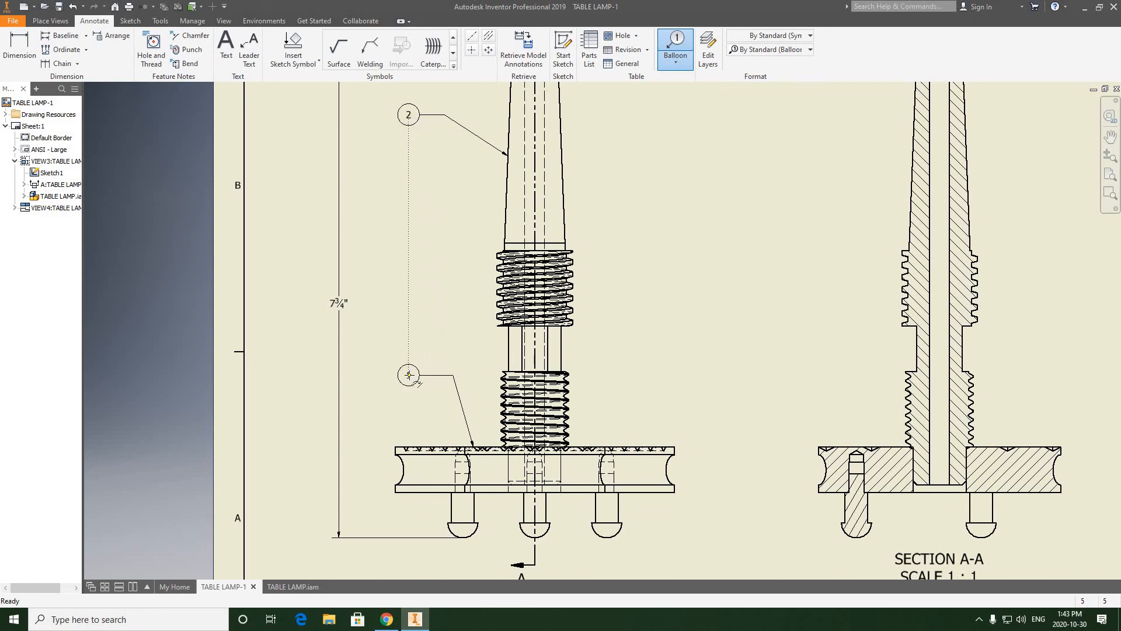
{"action": "right_click", "coordinate": [410, 377]}
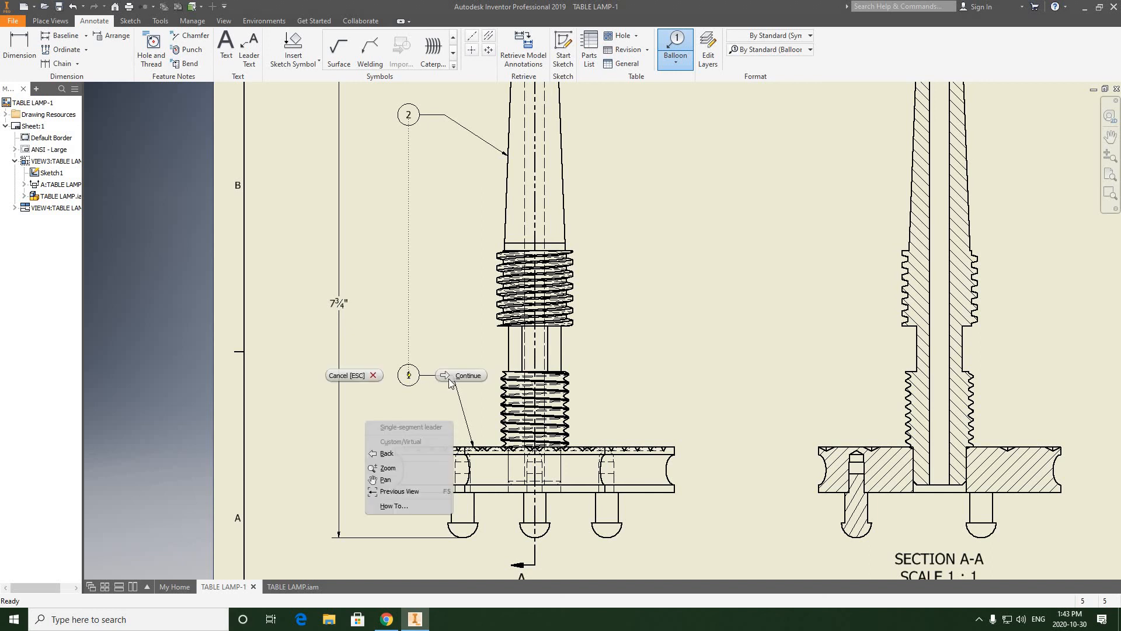
{"action": "left_click", "coordinate": [456, 382]}
{"action": "scroll", "coordinate": [436, 416], "scroll_direction": "up", "scroll_amount": 5}
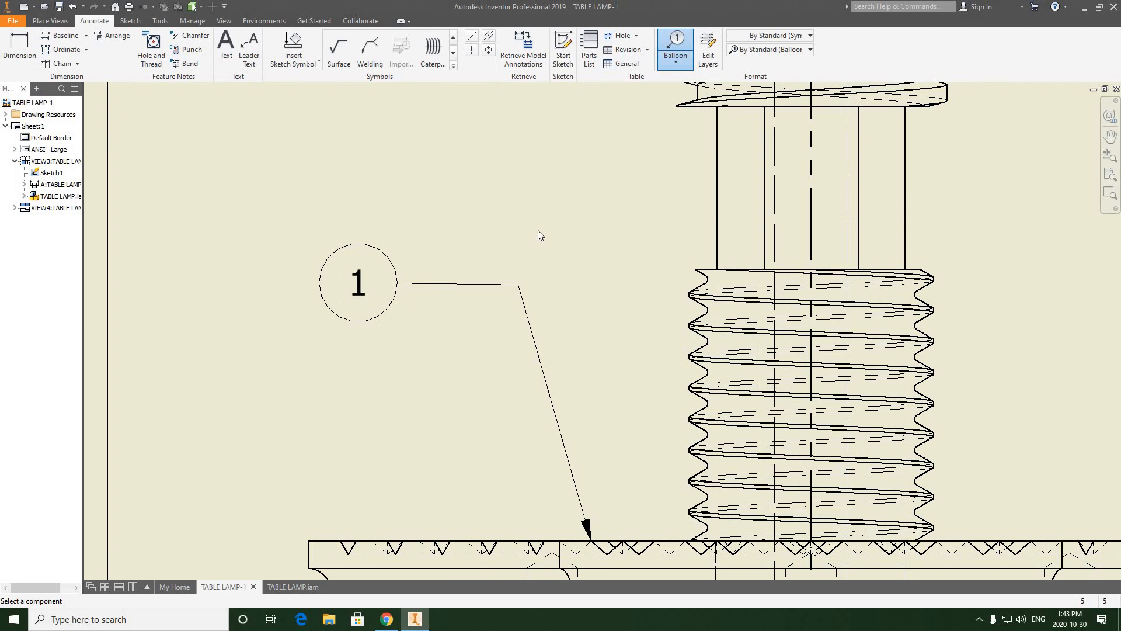
{"action": "right_click", "coordinate": [516, 229]}
{"action": "left_click", "coordinate": [463, 233]}
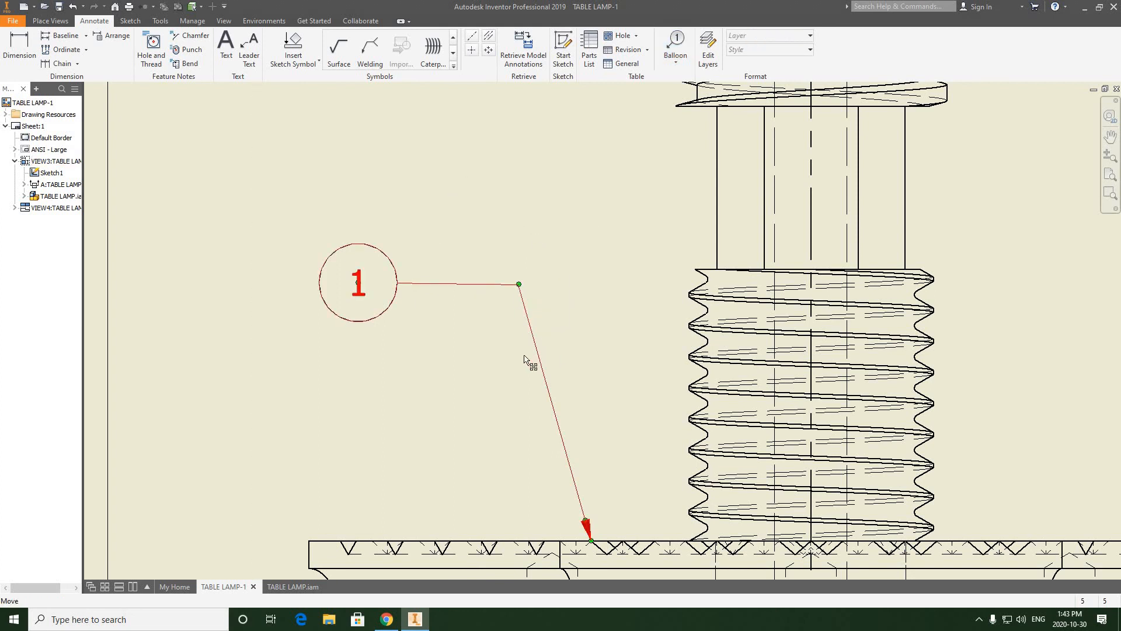
Step: Lower the base balloon's leader bend and the balloon itself closer to the base, keeping the leader shoulder horizontal
{"action": "left_click_drag", "start_coordinate": [524, 355], "coordinate": [527, 380]}
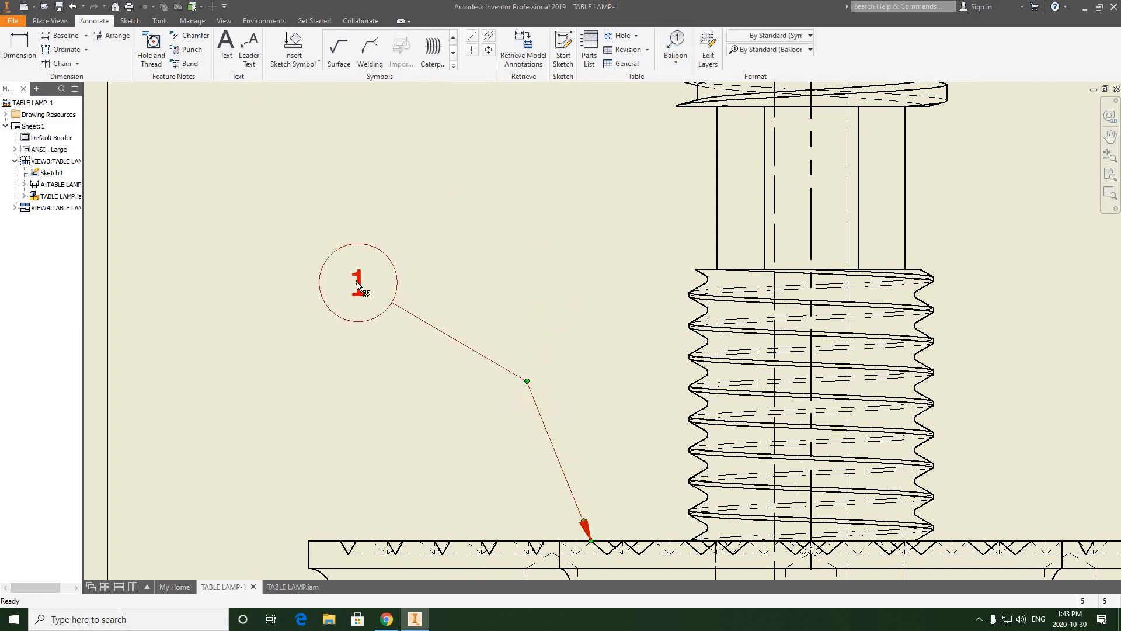
{"action": "left_click_drag", "start_coordinate": [358, 282], "coordinate": [363, 383]}
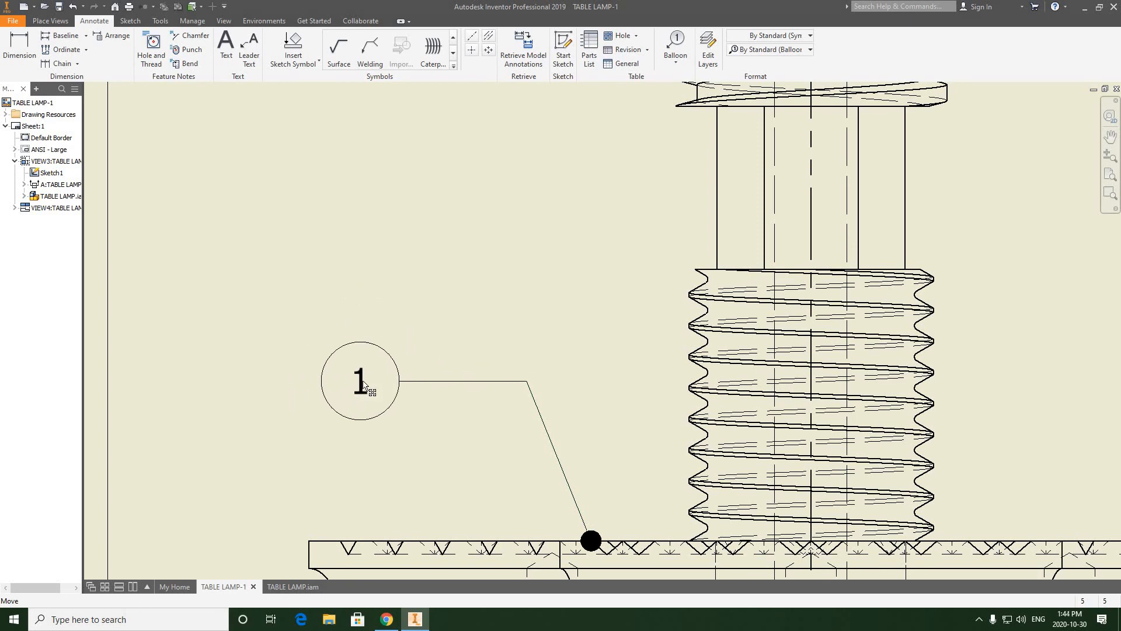
{"action": "scroll", "coordinate": [363, 384], "scroll_direction": "down", "scroll_amount": 5}
{"action": "scroll", "coordinate": [368, 380], "scroll_direction": "up", "scroll_amount": 3}
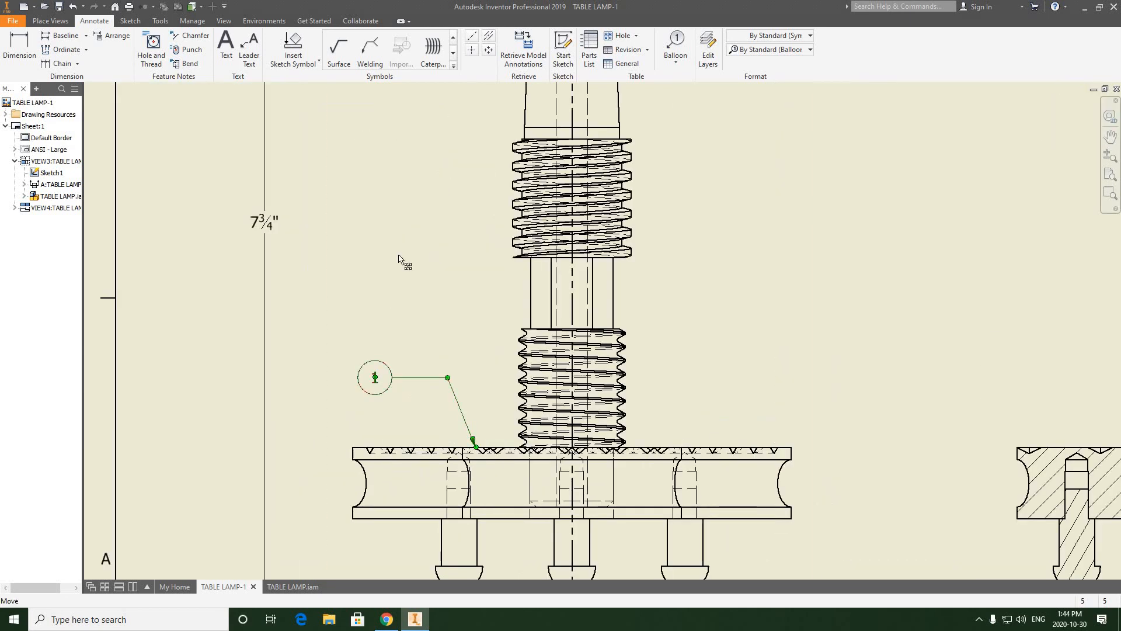
Step: Move the lamp base's balloon slightly closer to its leader bend and level the leader shoulder
{"action": "left_click_drag", "start_coordinate": [399, 255], "coordinate": [394, 381]}
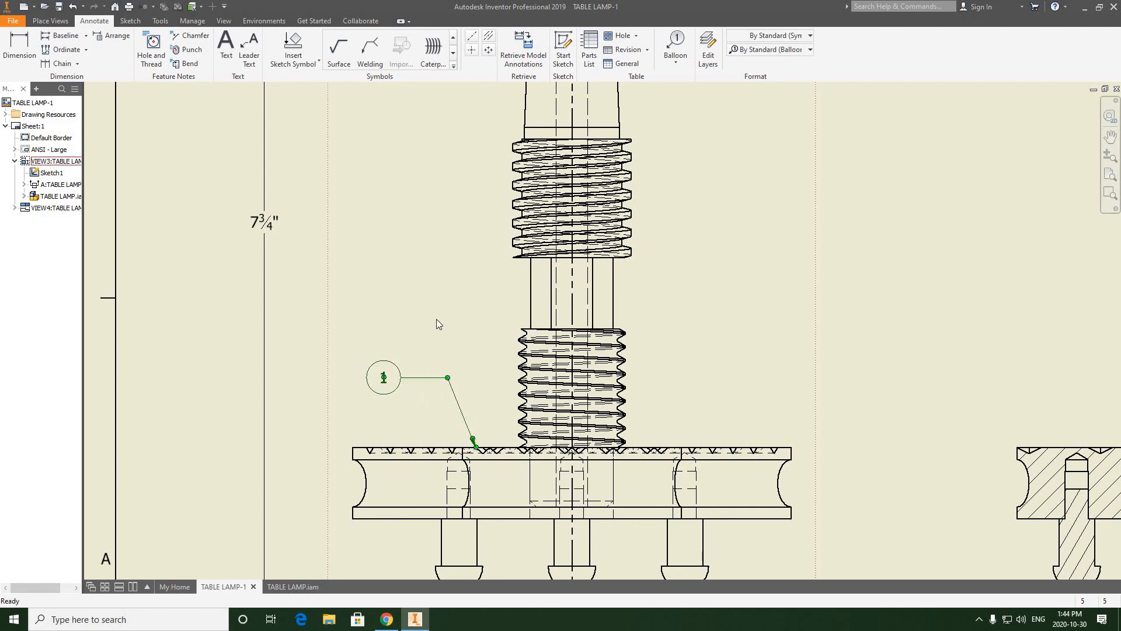
{"action": "left_click", "coordinate": [437, 319]}
{"action": "scroll", "coordinate": [436, 318], "scroll_direction": "down", "scroll_amount": 5}
{"action": "middle_click_drag", "start_coordinate": [437, 305], "coordinate": [435, 316]}
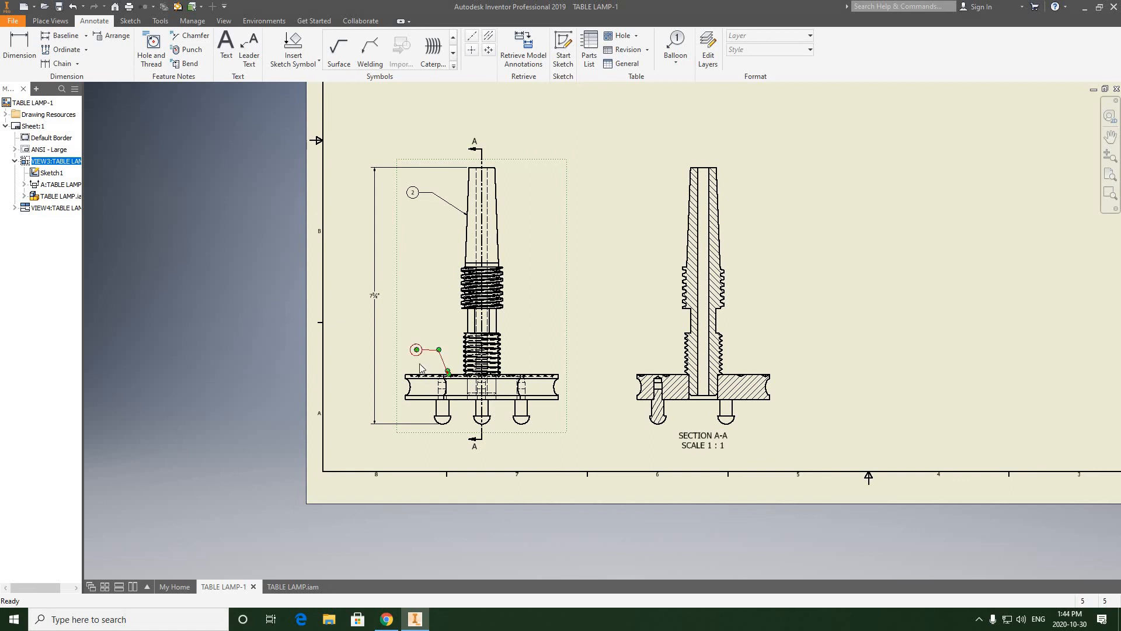
{"action": "scroll", "coordinate": [420, 368], "scroll_direction": "up", "scroll_amount": 5}
{"action": "left_click", "coordinate": [401, 325]}
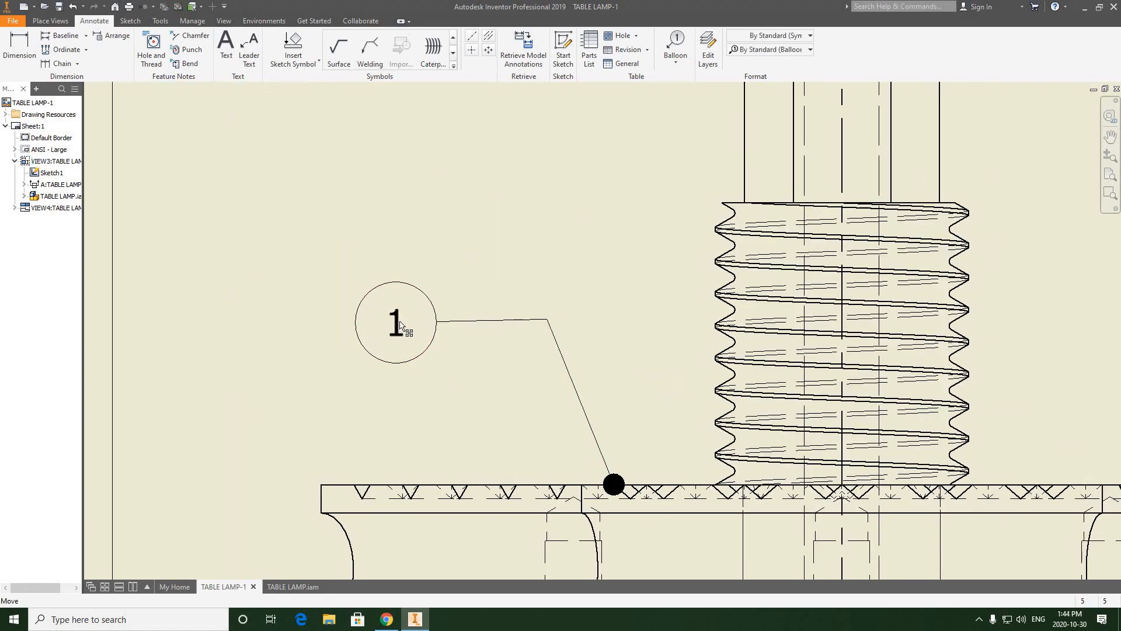
{"action": "left_click_drag", "start_coordinate": [400, 325], "coordinate": [400, 325]}
{"action": "left_click", "coordinate": [538, 236]}
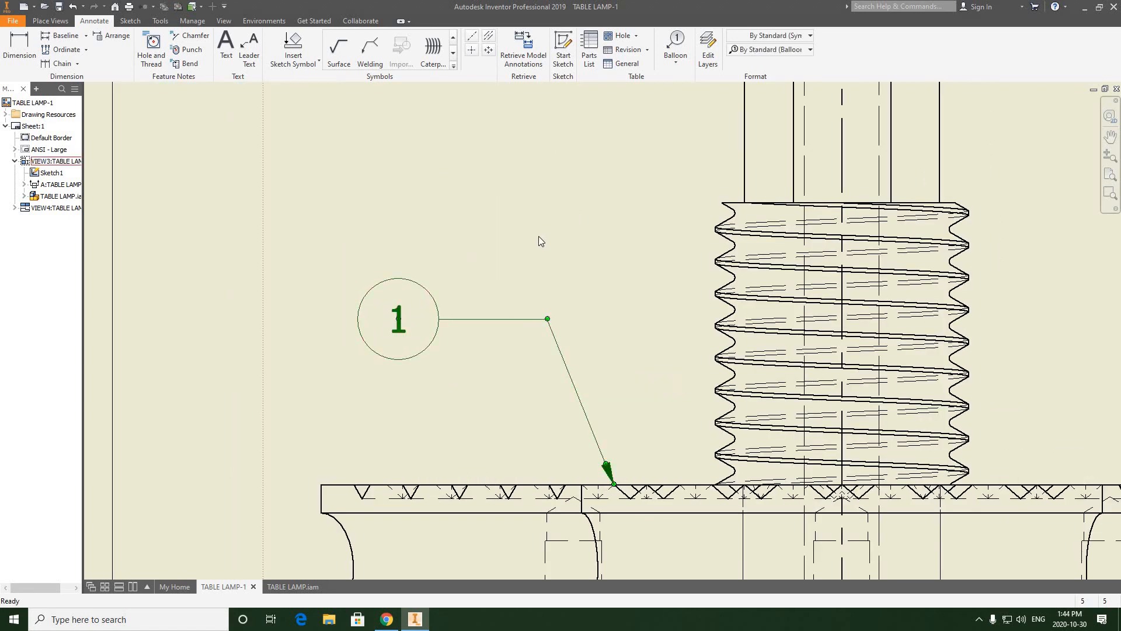
Step: Balloon the middle foot from its rounded head in the front view, with a bent leader and the balloon directly below the base's balloon
{"action": "scroll", "coordinate": [538, 236], "scroll_direction": "down", "scroll_amount": 5}
{"action": "middle_click_drag", "start_coordinate": [538, 236], "coordinate": [503, 340]}
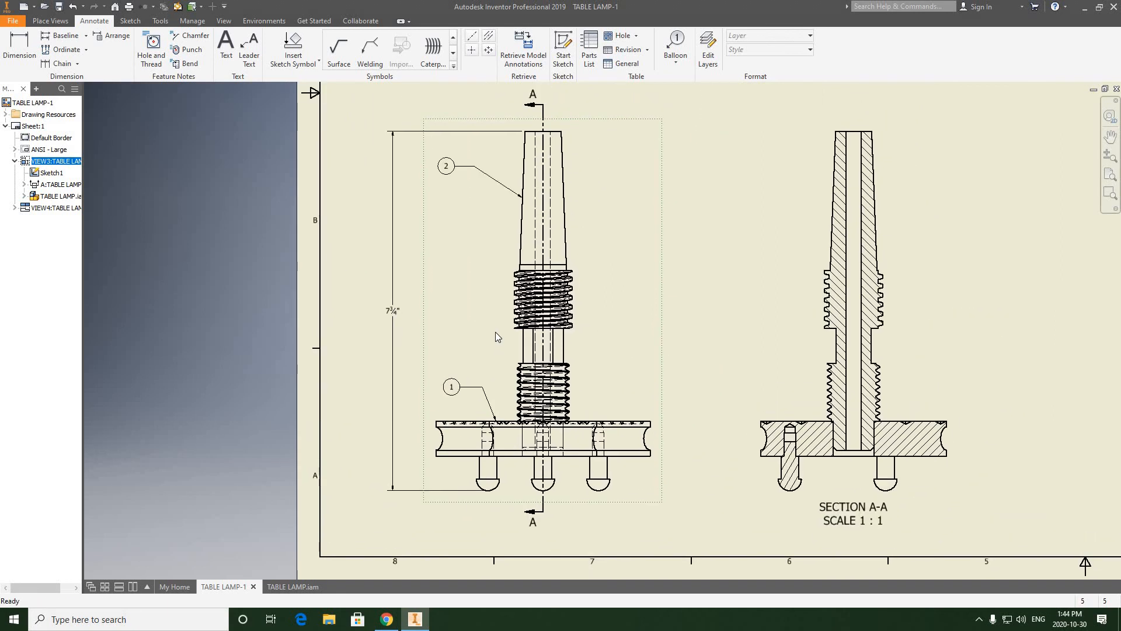
{"action": "middle_click_drag", "start_coordinate": [469, 271], "coordinate": [466, 264]}
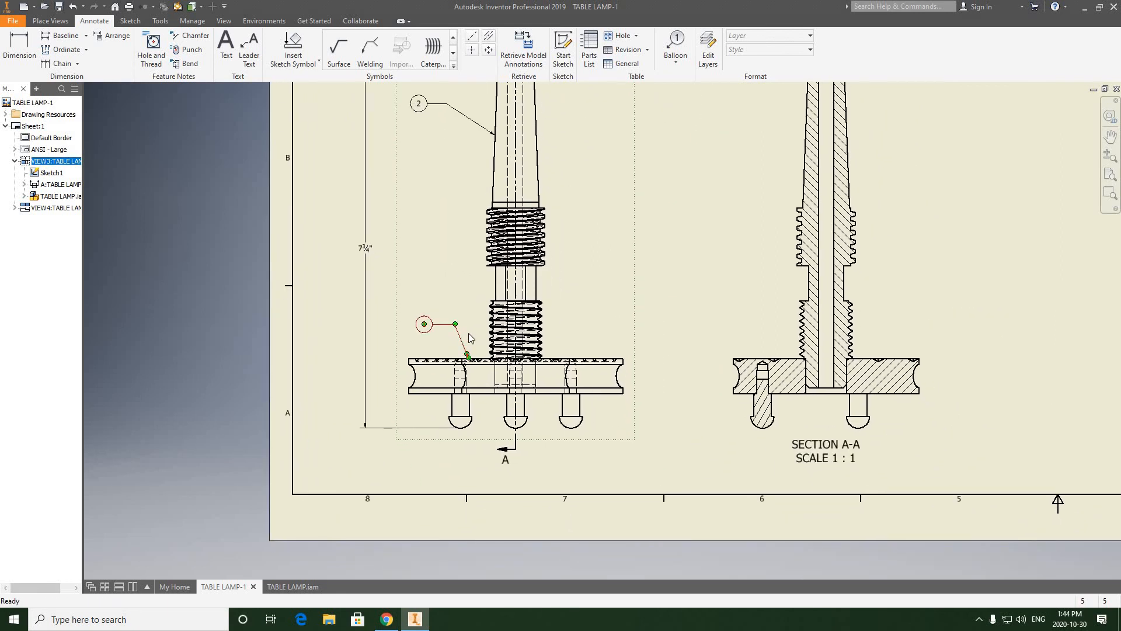
{"action": "middle_click_drag", "start_coordinate": [457, 215], "coordinate": [452, 263]}
{"action": "mouse_move", "coordinate": [453, 456]}
{"action": "middle_mouse_down"}
{"action": "mouse_move", "coordinate": [451, 335]}
{"action": "mouse_move", "coordinate": [475, 322]}
{"action": "middle_mouse_up"}
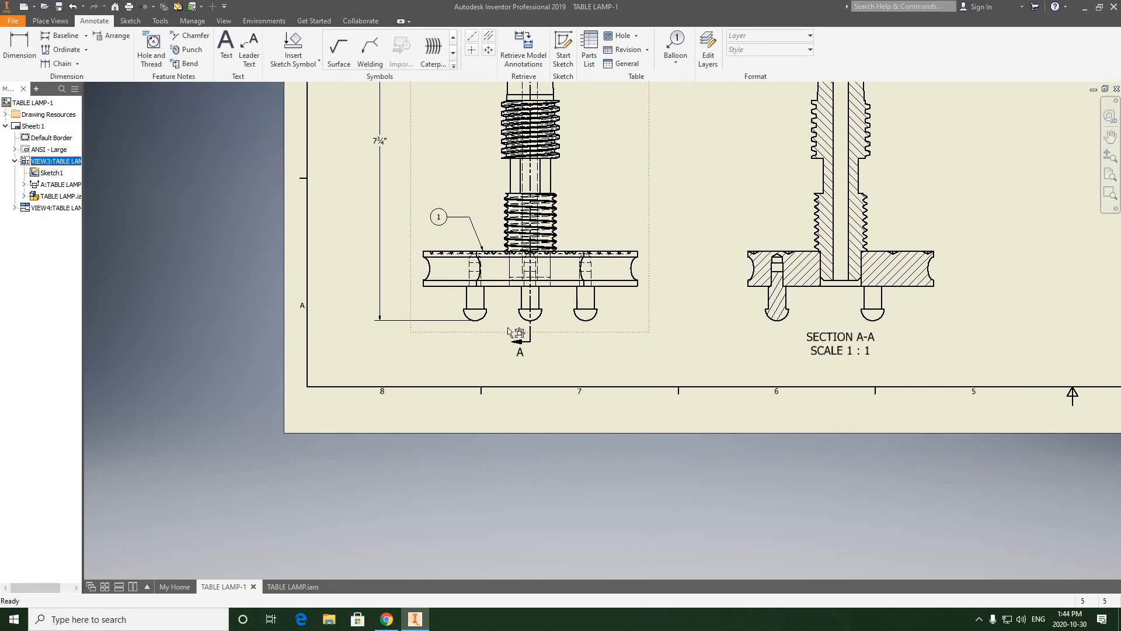
{"action": "key", "text": "b"}
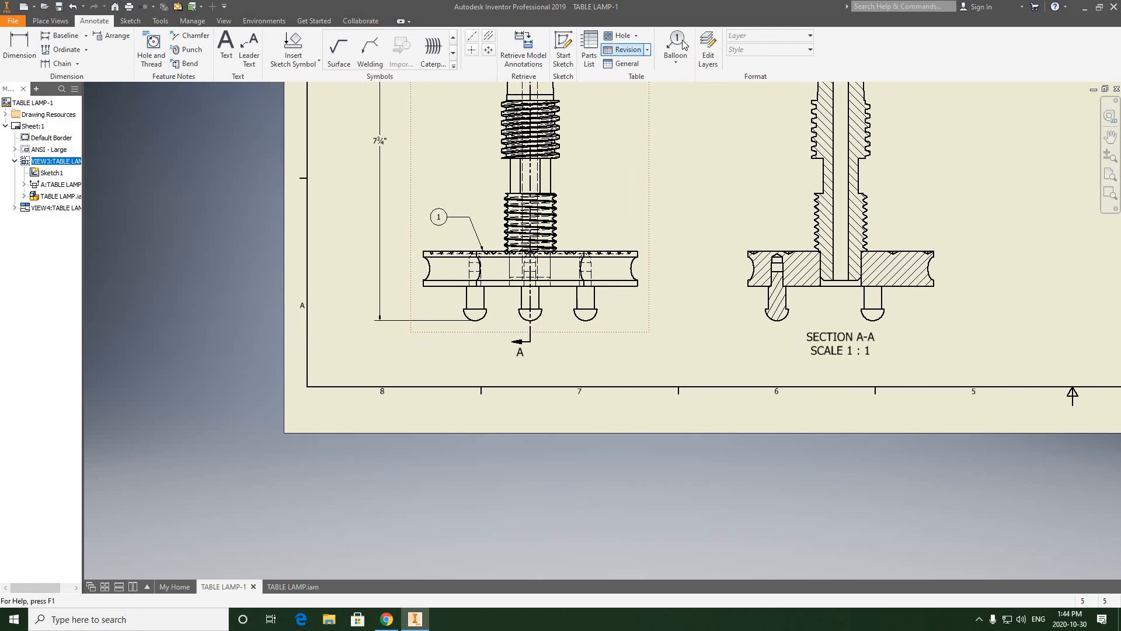
{"action": "scroll", "coordinate": [502, 329], "scroll_direction": "up", "scroll_amount": 3}
{"action": "left_click", "coordinate": [541, 310]}
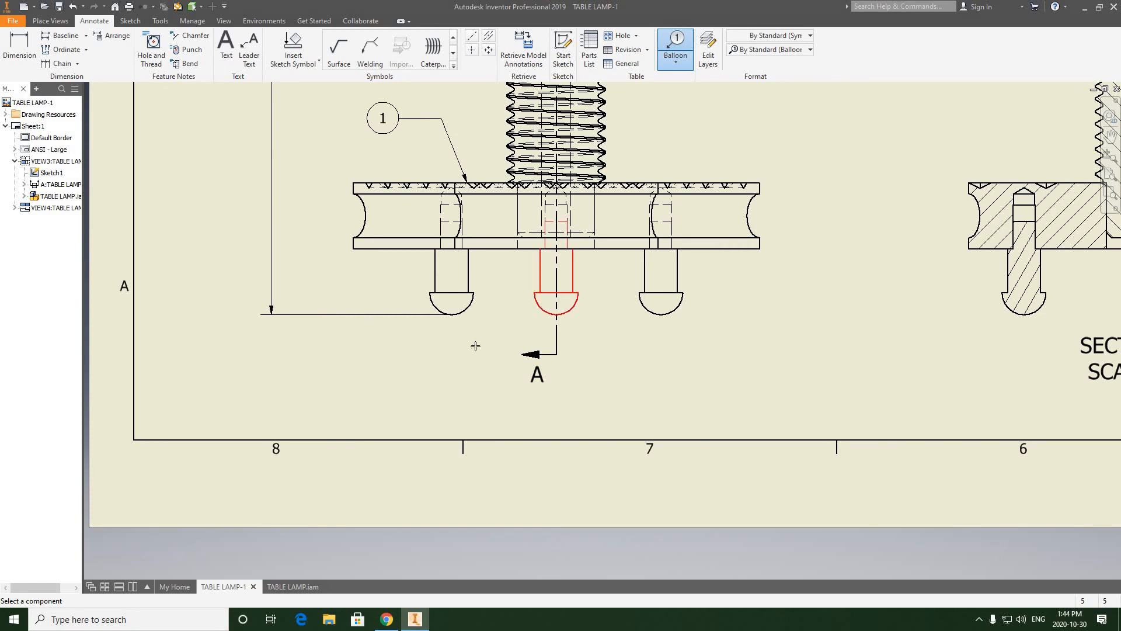
{"action": "left_click", "coordinate": [477, 346]}
{"action": "scroll", "coordinate": [465, 377], "scroll_direction": "down", "scroll_amount": 3}
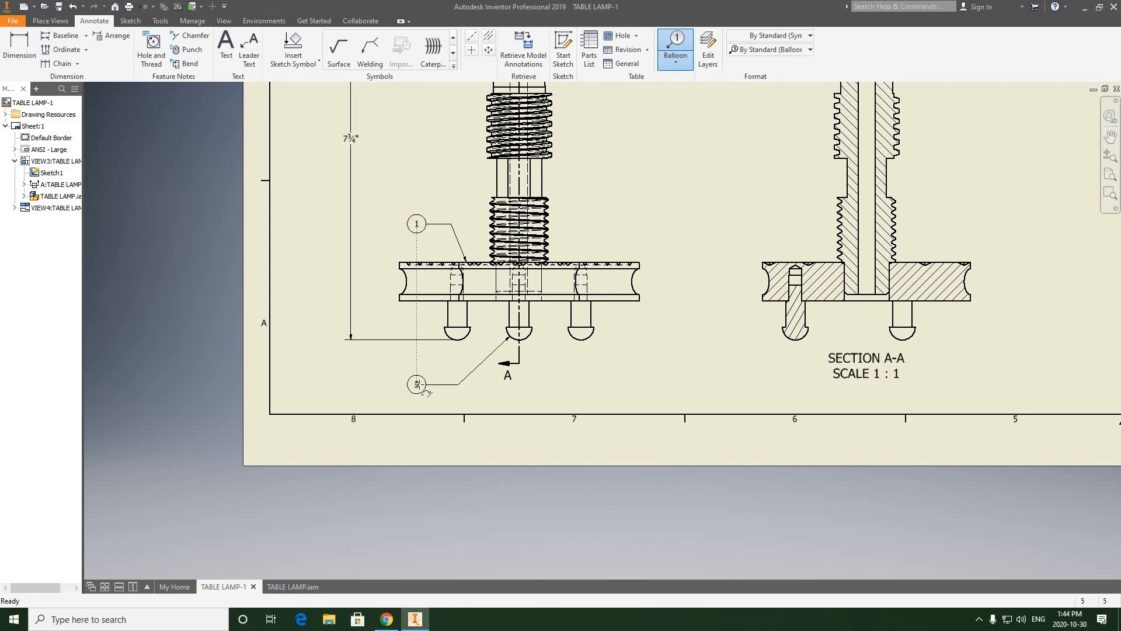
{"action": "right_click", "coordinate": [420, 385]}
{"action": "left_click", "coordinate": [452, 387]}
Step: Finish ballooning and nudge the foot's balloon until its leader shoulder runs exactly horizontal
{"action": "scroll", "coordinate": [448, 372], "scroll_direction": "down", "scroll_amount": 5}
{"action": "scroll", "coordinate": [458, 377], "scroll_direction": "up", "scroll_amount": 5}
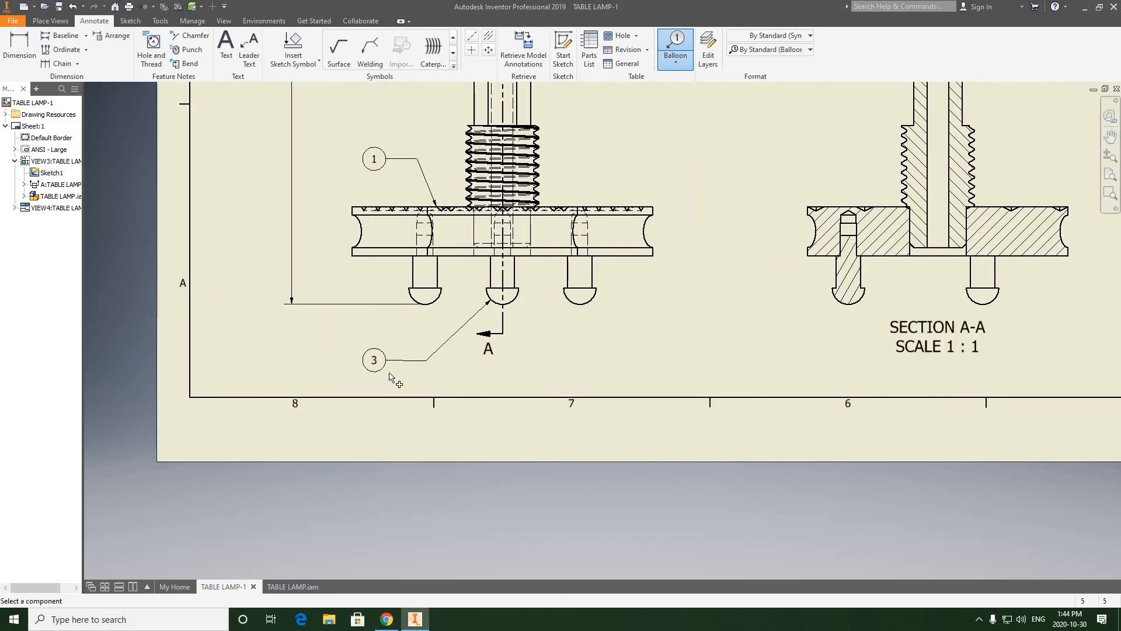
{"action": "scroll", "coordinate": [390, 376], "scroll_direction": "up", "scroll_amount": 5}
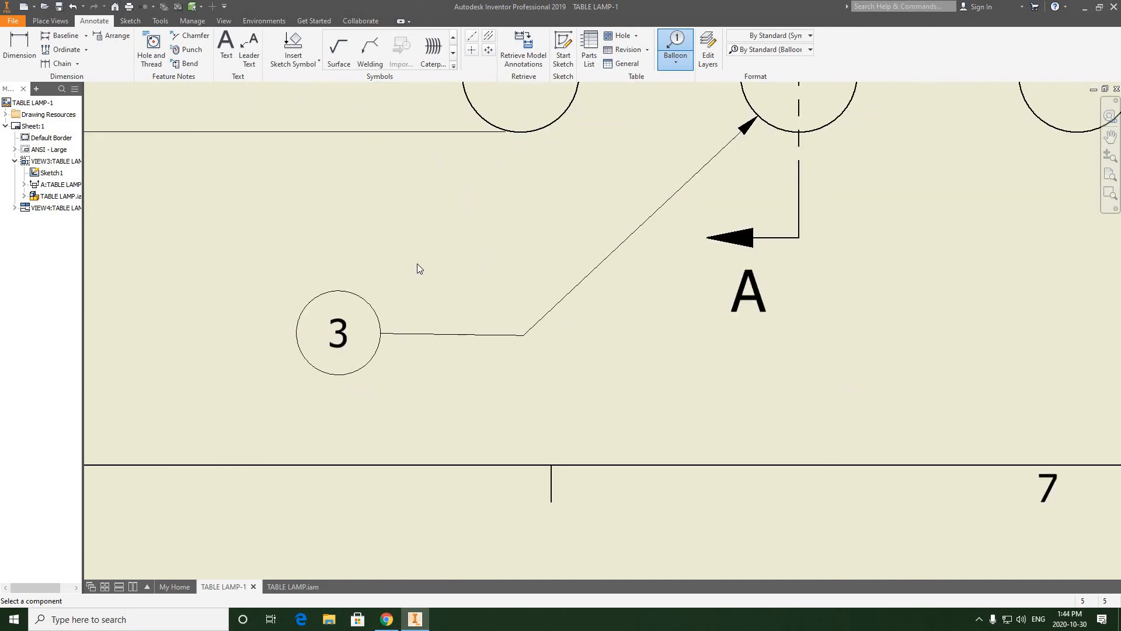
{"action": "right_click", "coordinate": [417, 264]}
{"action": "left_click", "coordinate": [450, 353]}
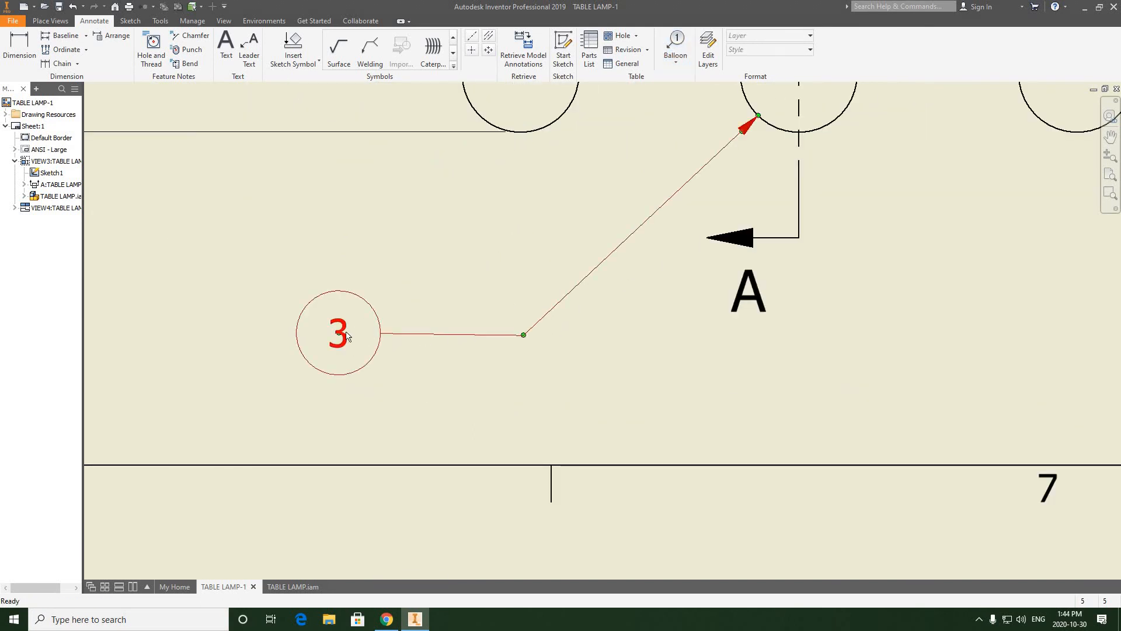
{"action": "left_click_drag", "start_coordinate": [341, 339], "coordinate": [341, 343]}
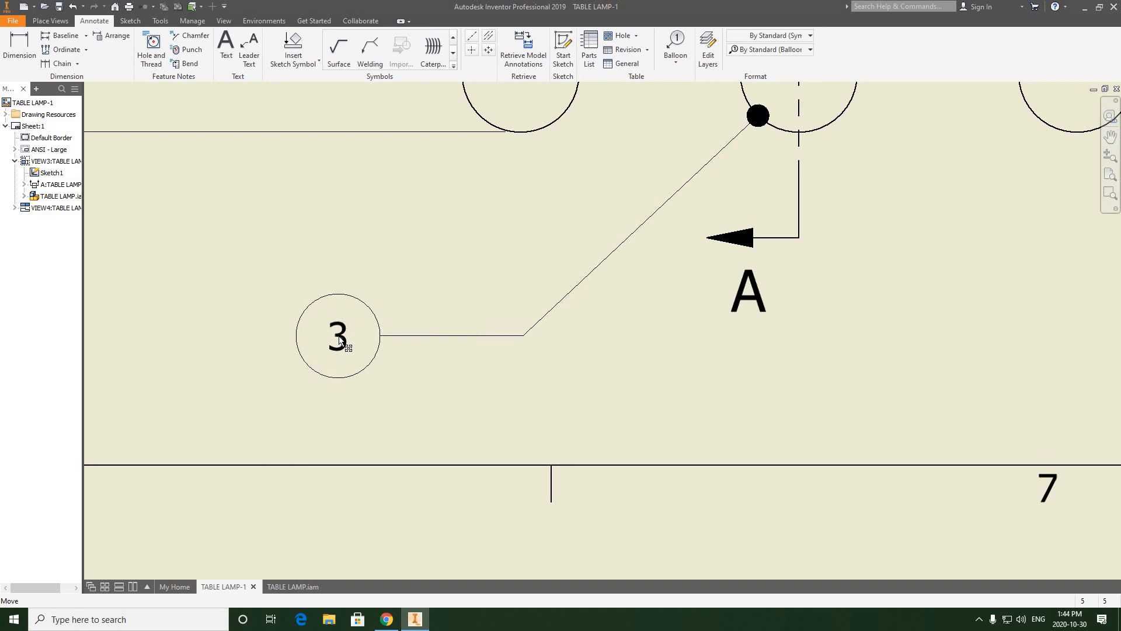
{"action": "scroll", "coordinate": [425, 327], "scroll_direction": "up", "scroll_amount": 5}
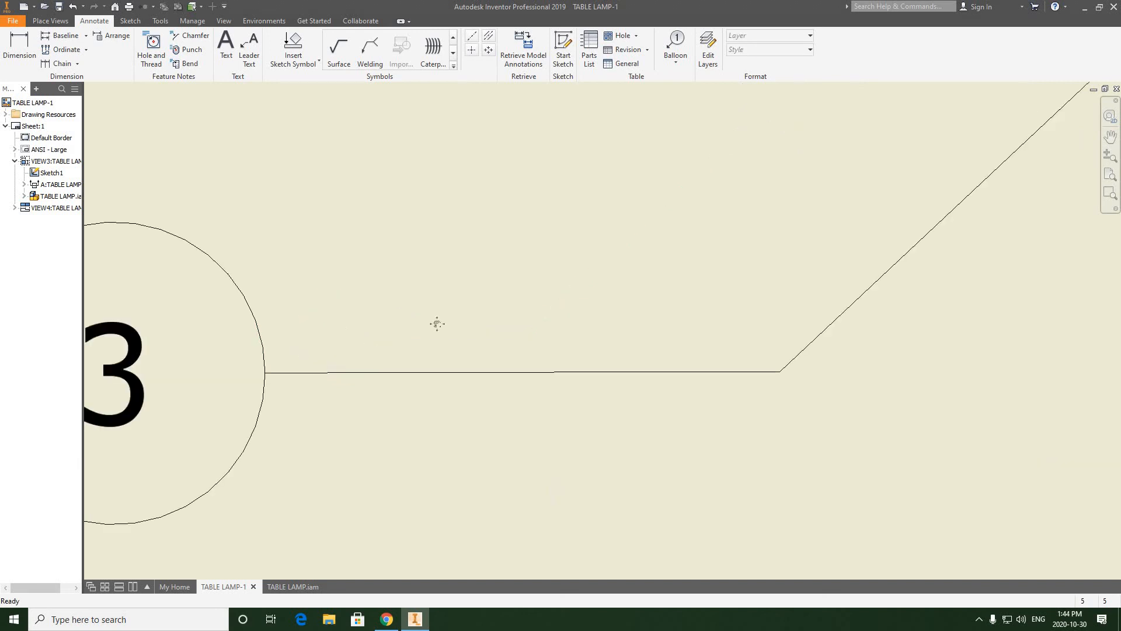
{"action": "scroll", "coordinate": [436, 320], "scroll_direction": "down", "scroll_amount": 4}
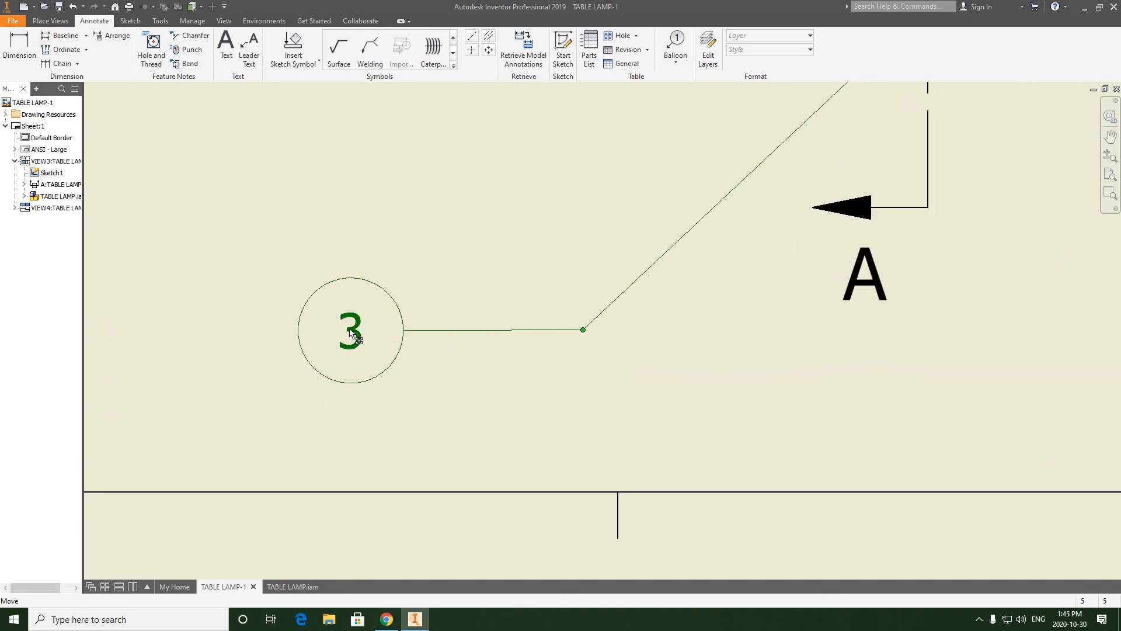
{"action": "left_click_drag", "start_coordinate": [349, 330], "coordinate": [349, 331]}
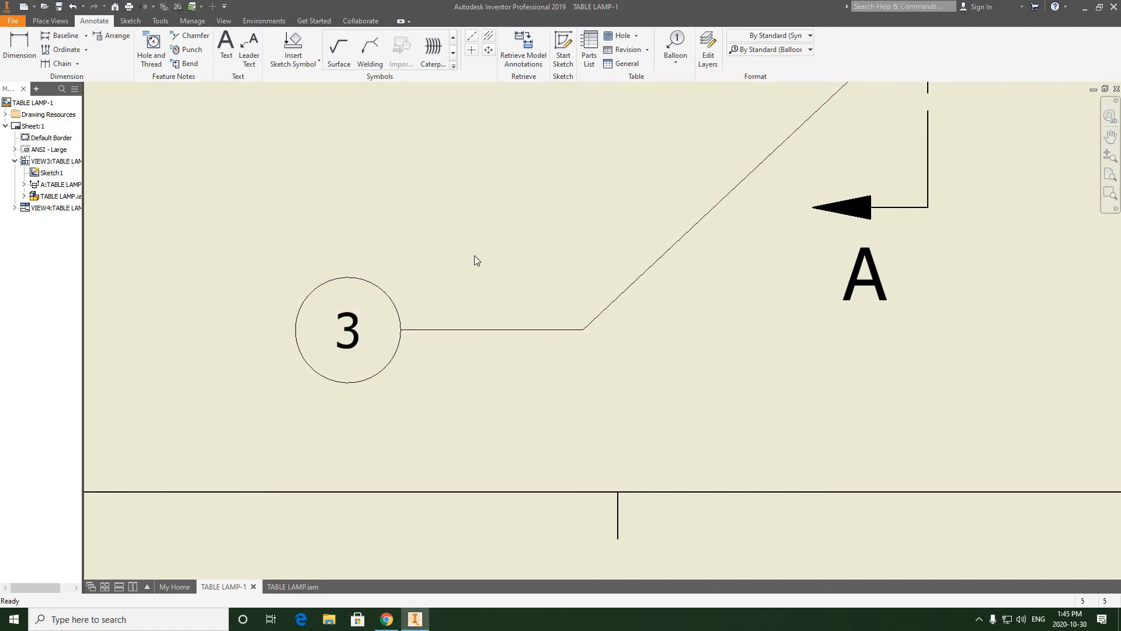
Step: Examine the section line along the lamp's axis and the feet in the front view for missing centerlines
{"action": "scroll", "coordinate": [475, 255], "scroll_direction": "down", "scroll_amount": 5}
{"action": "scroll", "coordinate": [446, 304], "scroll_direction": "down", "scroll_amount": 3}
{"action": "scroll", "coordinate": [422, 297], "scroll_direction": "up", "scroll_amount": 4}
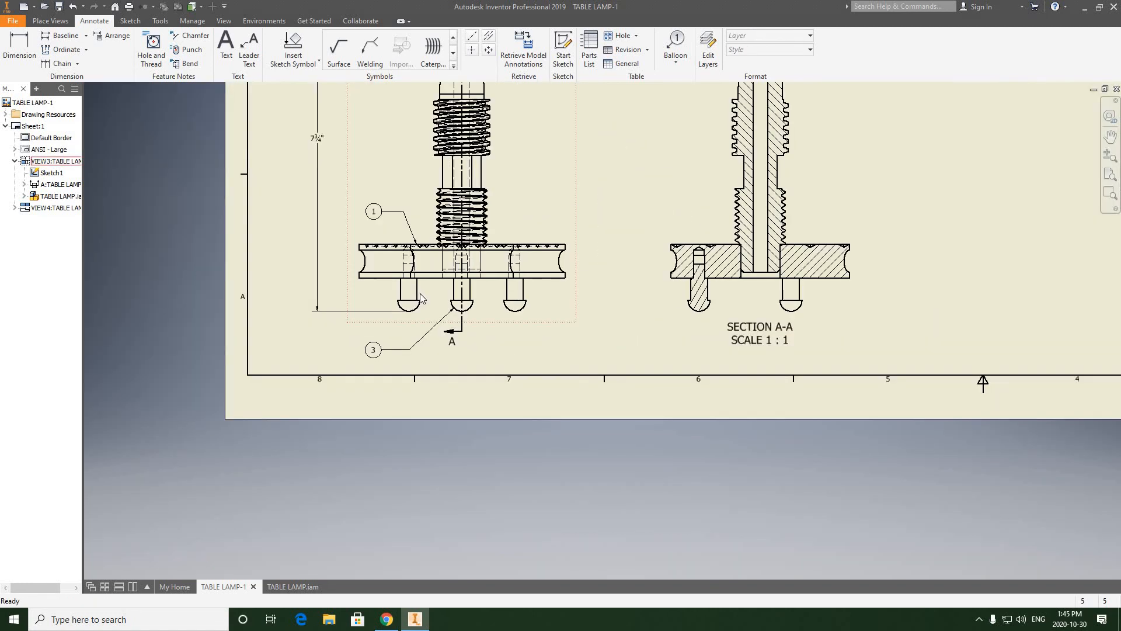
{"action": "middle_click_drag", "start_coordinate": [454, 182], "coordinate": [425, 286]}
{"action": "scroll", "coordinate": [425, 286], "scroll_direction": "down", "scroll_amount": 2}
{"action": "scroll", "coordinate": [442, 354], "scroll_direction": "up", "scroll_amount": 4}
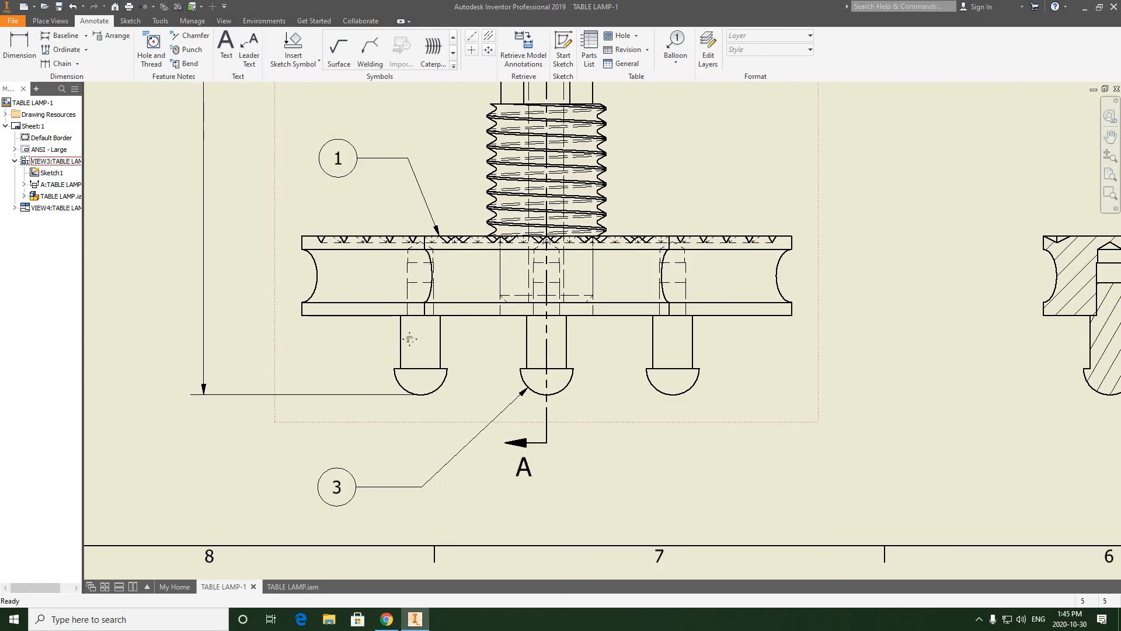
{"action": "mouse_move", "coordinate": [457, 353]}
{"action": "middle_mouse_down"}
{"action": "mouse_move", "coordinate": [417, 351]}
{"action": "mouse_move", "coordinate": [403, 384]}
{"action": "middle_mouse_up"}
{"action": "scroll", "coordinate": [403, 383], "scroll_direction": "down", "scroll_amount": 4}
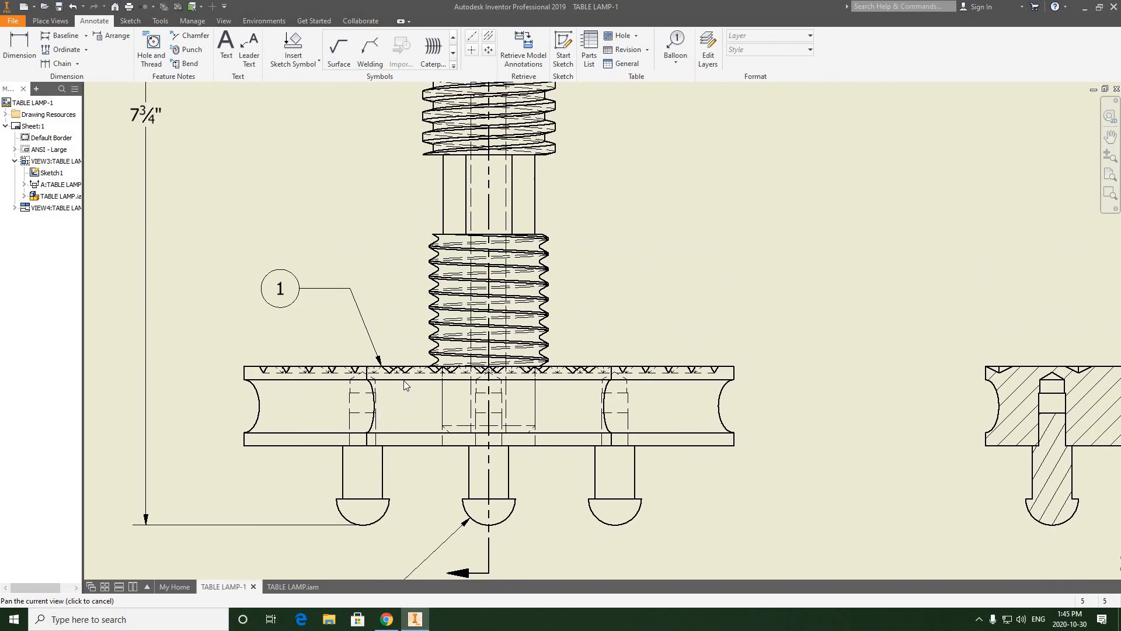
{"action": "scroll", "coordinate": [466, 134], "scroll_direction": "up", "scroll_amount": 6}
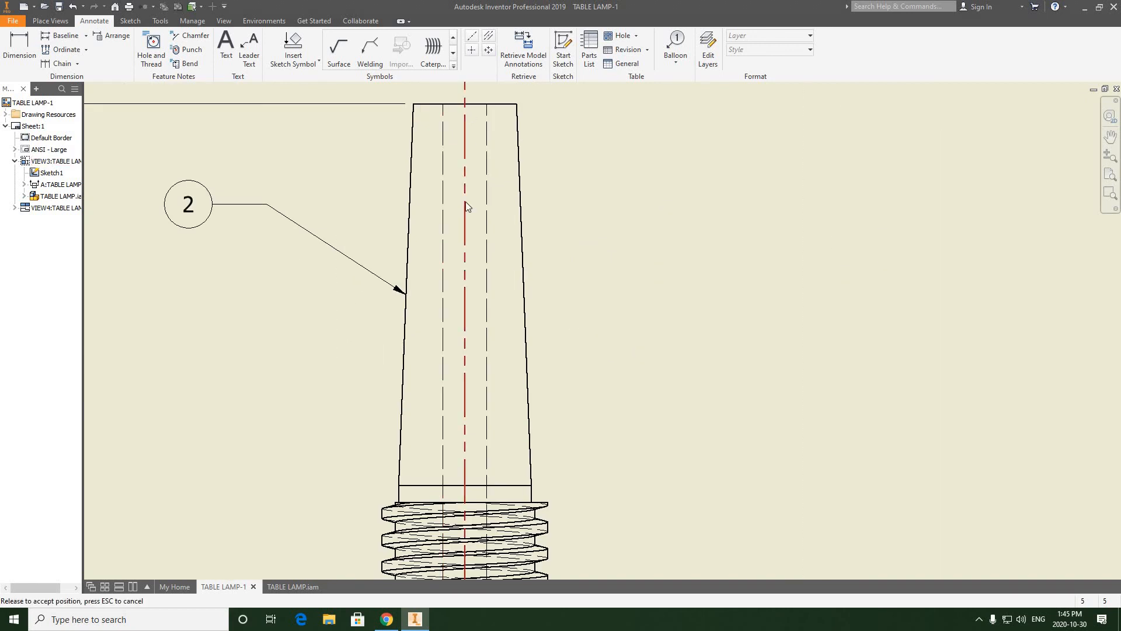
{"action": "middle_click_drag", "start_coordinate": [466, 211], "coordinate": [445, 286]}
{"action": "scroll", "coordinate": [446, 286], "scroll_direction": "down", "scroll_amount": 2}
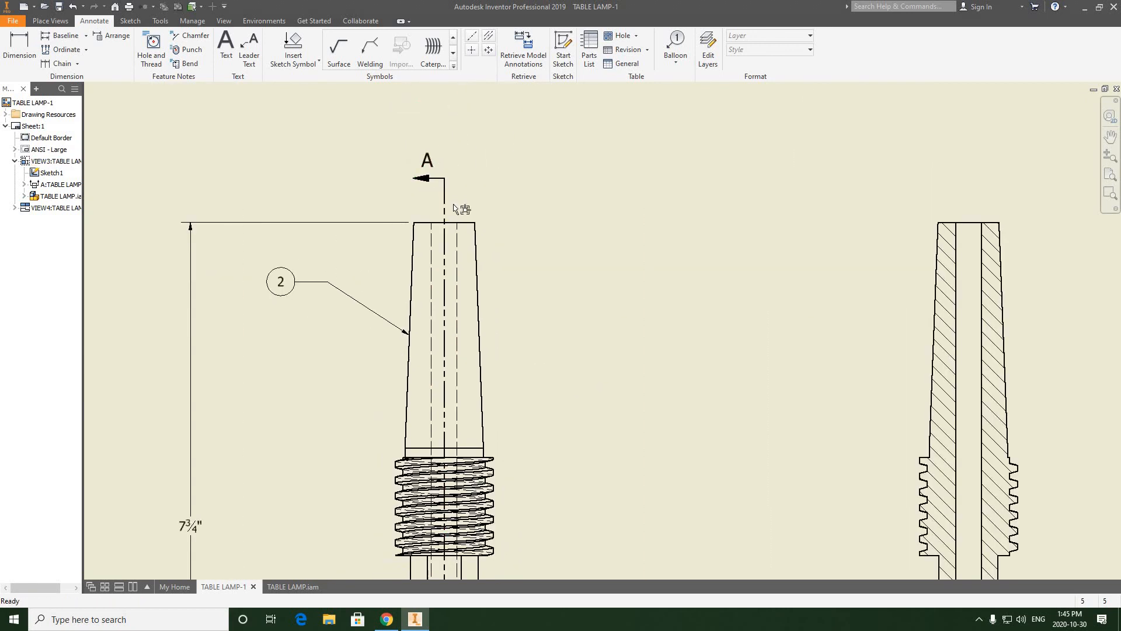
{"action": "left_click_drag", "start_coordinate": [445, 213], "coordinate": [450, 358]}
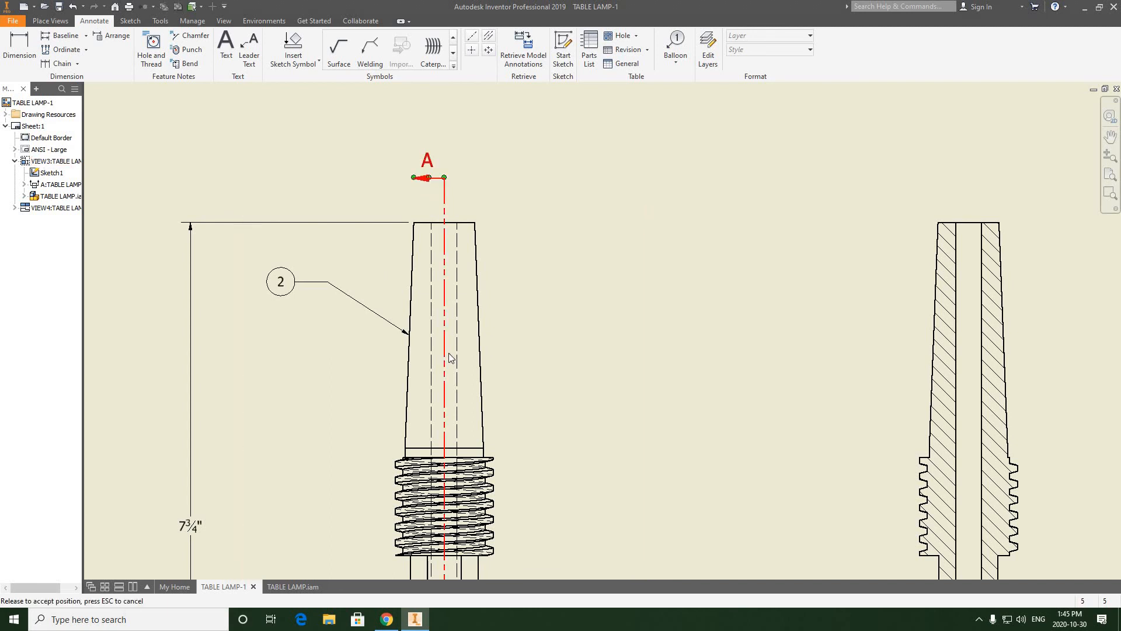
{"action": "middle_click_drag", "start_coordinate": [444, 426], "coordinate": [441, 295]}
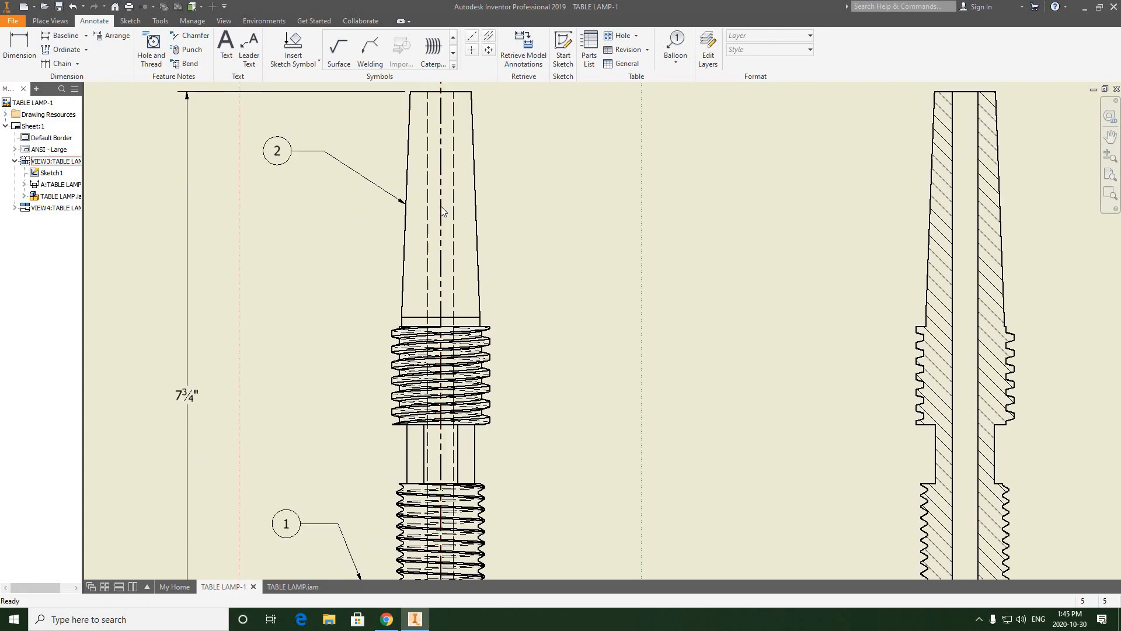
{"action": "scroll", "coordinate": [440, 212], "scroll_direction": "up", "scroll_amount": 3}
{"action": "scroll", "coordinate": [441, 213], "scroll_direction": "down", "scroll_amount": 2}
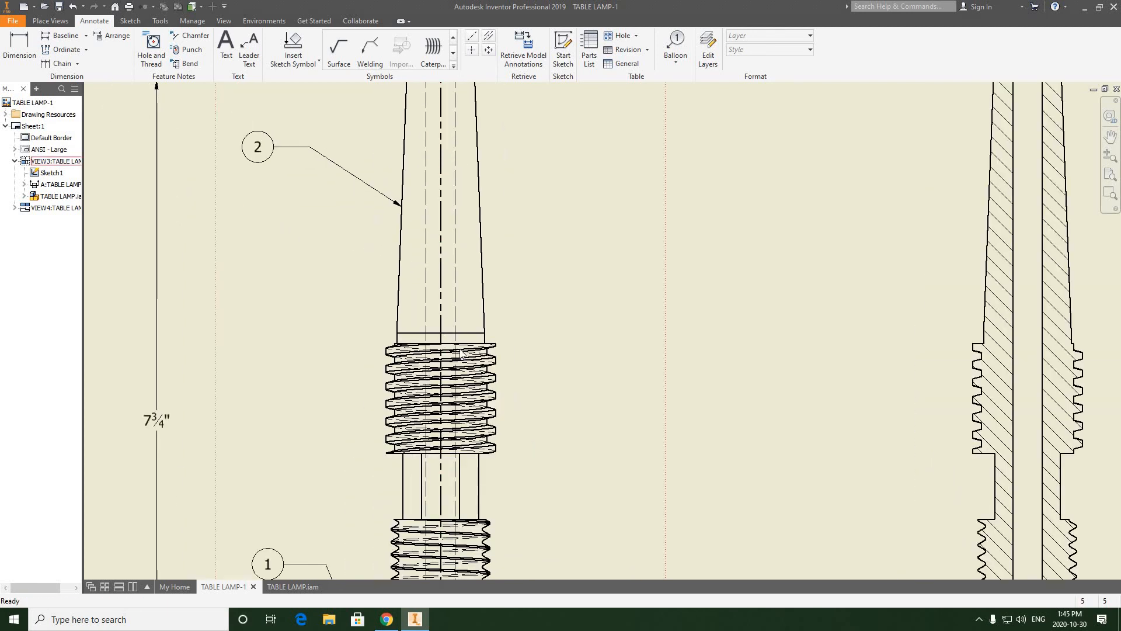
{"action": "mouse_move", "coordinate": [441, 532]}
{"action": "middle_mouse_down"}
{"action": "mouse_move", "coordinate": [463, 416]}
{"action": "mouse_move", "coordinate": [462, 253]}
{"action": "middle_mouse_up"}
{"action": "middle_click_drag", "start_coordinate": [464, 343], "coordinate": [460, 249]}
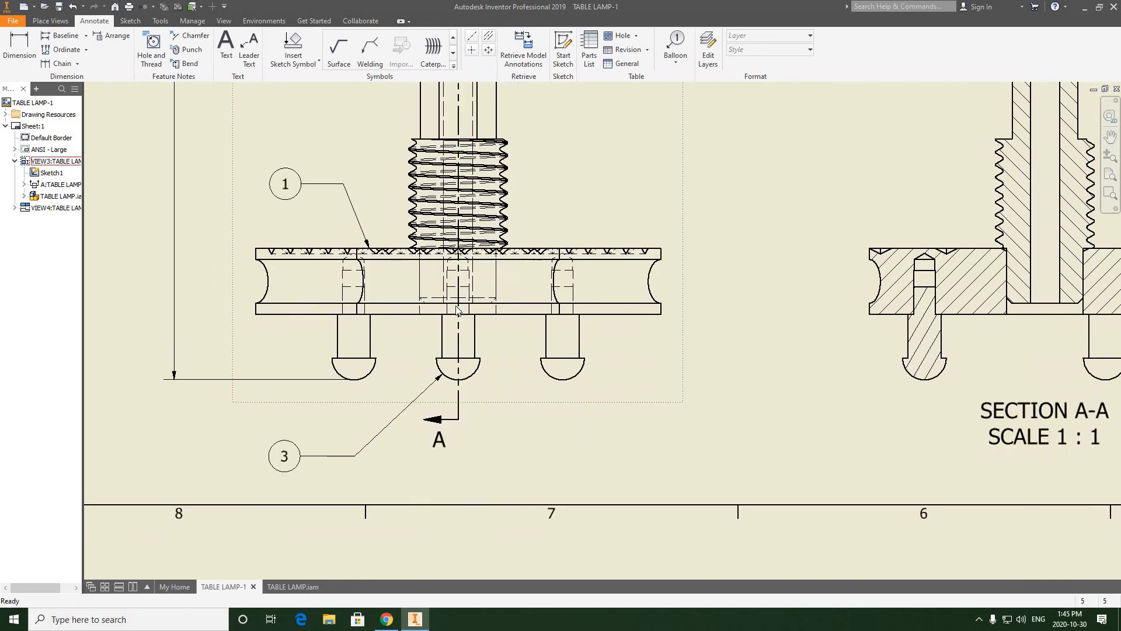
{"action": "left_click_drag", "start_coordinate": [461, 304], "coordinate": [409, 365]}
Step: Add a vertical centerline through the left foot in the front view, from its rounded head up through its hole in the base
{"action": "left_click", "coordinate": [471, 36]}
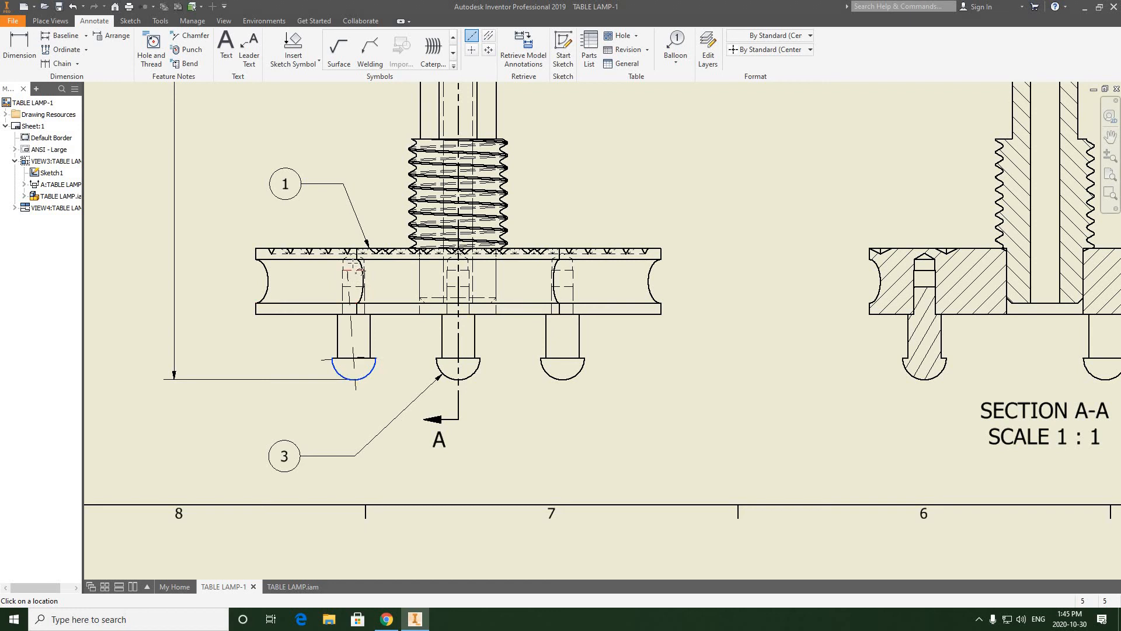
{"action": "scroll", "coordinate": [355, 263], "scroll_direction": "down", "scroll_amount": 2}
{"action": "scroll", "coordinate": [355, 263], "scroll_direction": "up", "scroll_amount": 5}
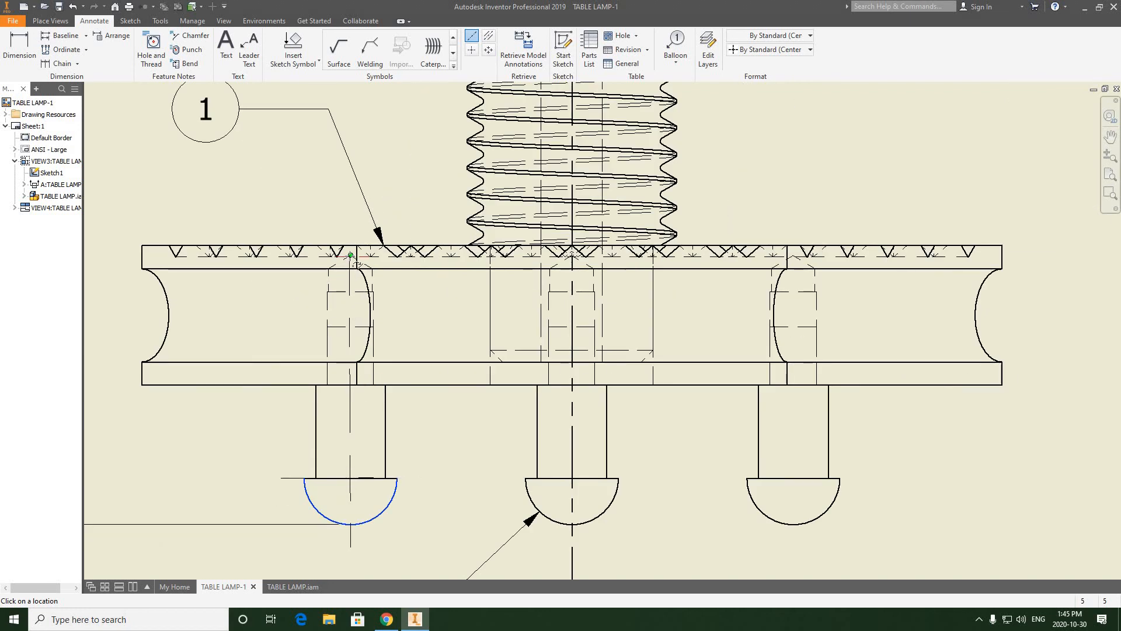
{"action": "right_click", "coordinate": [404, 202]}
{"action": "left_click", "coordinate": [434, 205]}
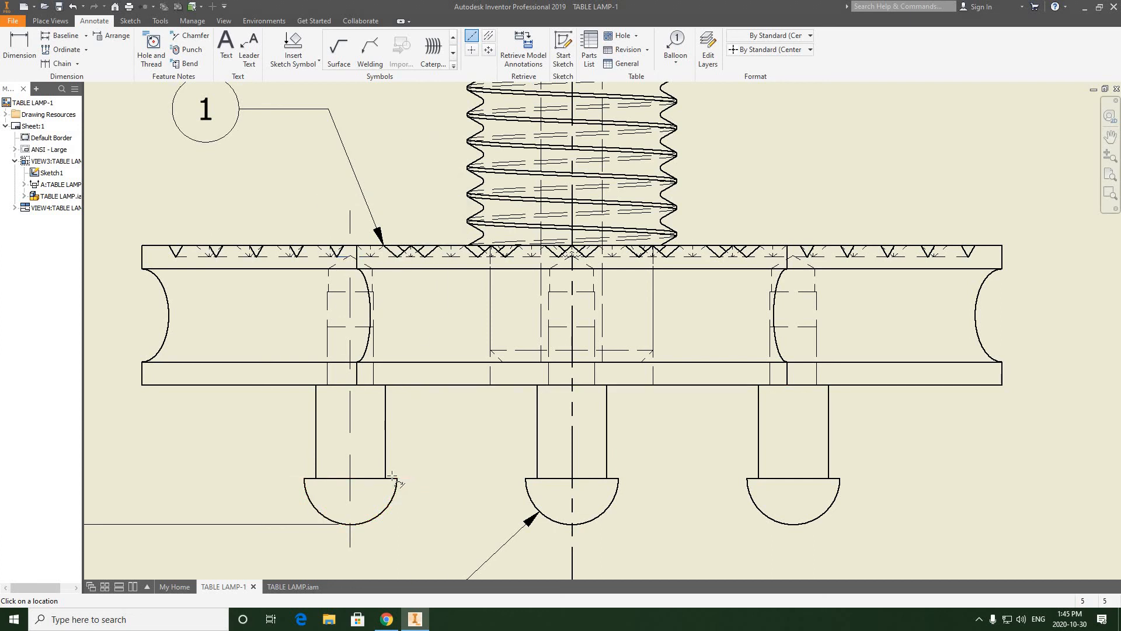
{"action": "left_click", "coordinate": [328, 479]}
{"action": "right_click", "coordinate": [351, 478]}
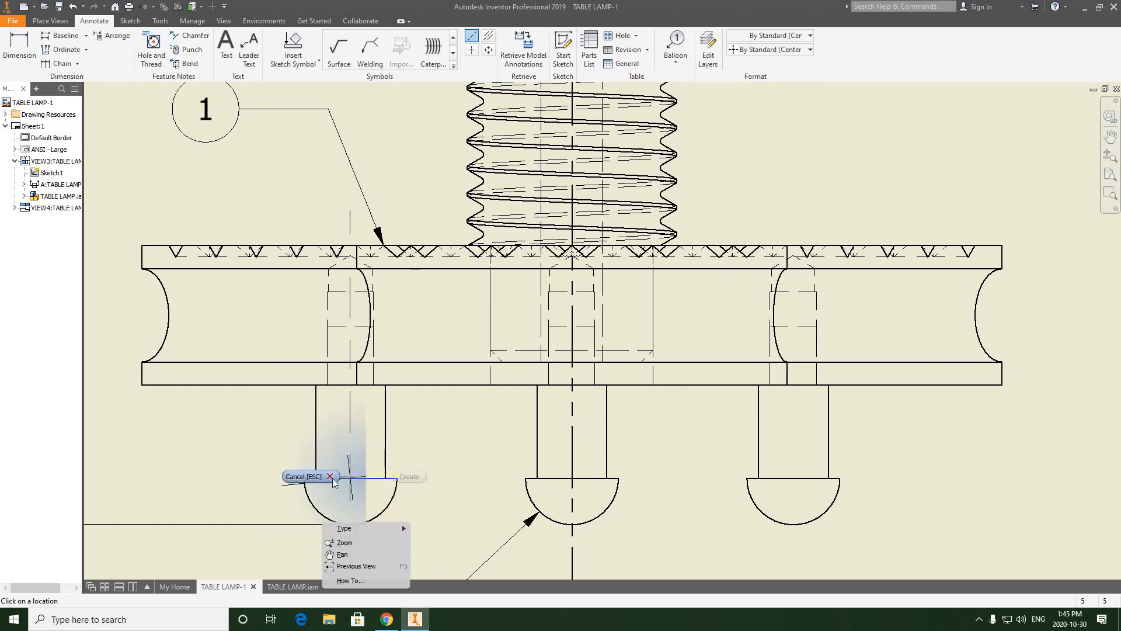
{"action": "left_click", "coordinate": [343, 555]}
Step: Shorten both ends of the left foot's horizontal center mark line until it lies within the flat edge of the rounded head
{"action": "middle_click_drag", "start_coordinate": [423, 342], "coordinate": [435, 345]}
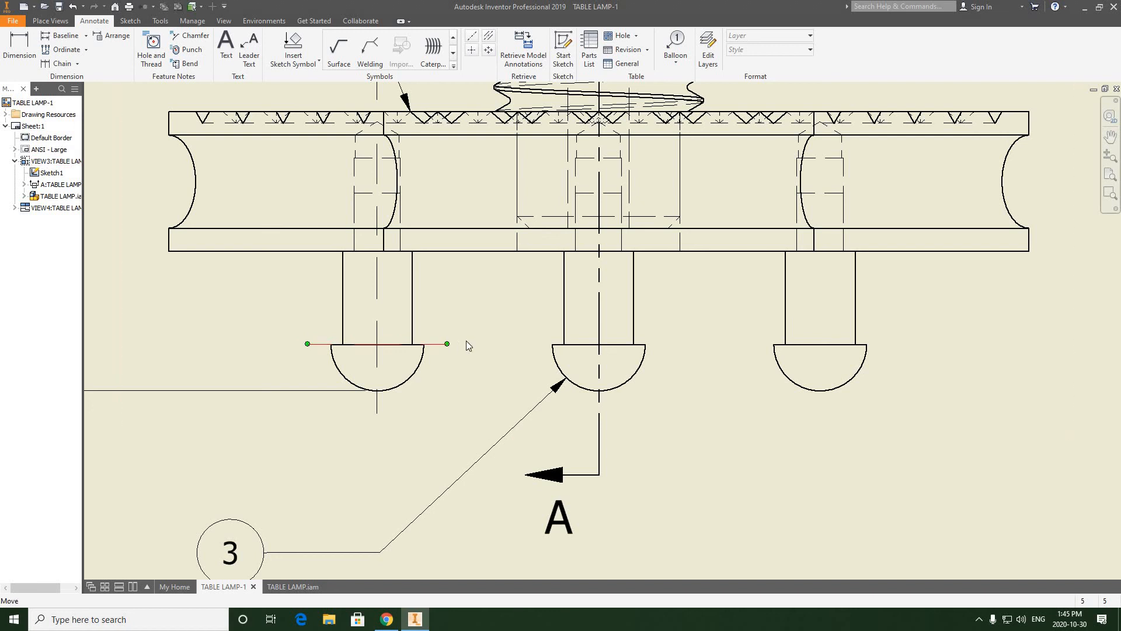
{"action": "right_click", "coordinate": [440, 344]}
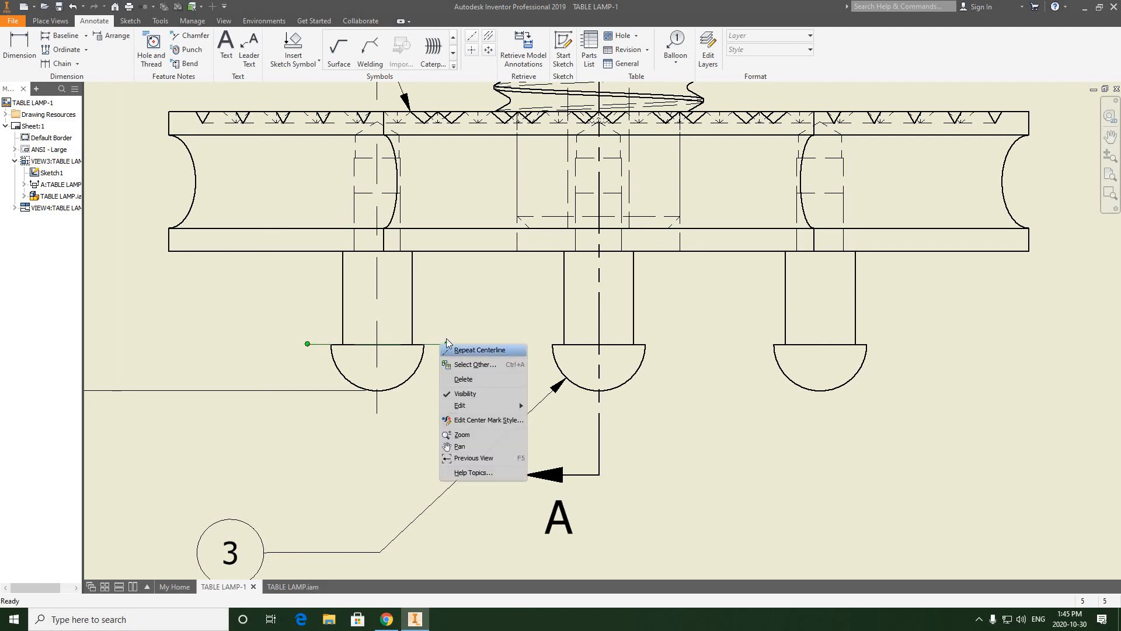
{"action": "left_click", "coordinate": [447, 344]}
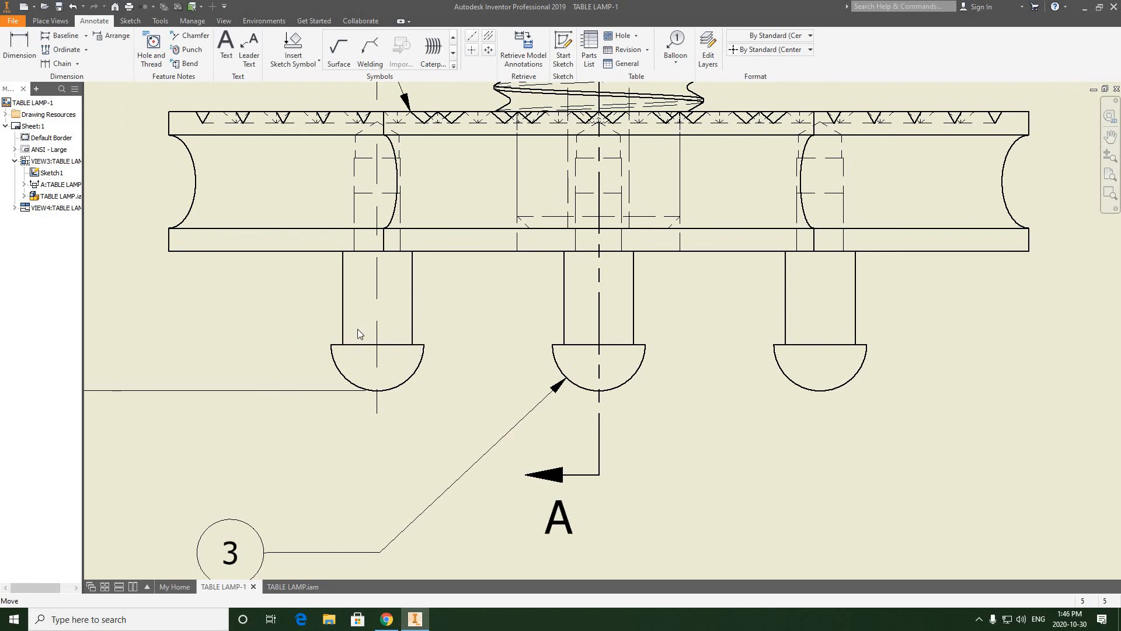
{"action": "left_click", "coordinate": [372, 349]}
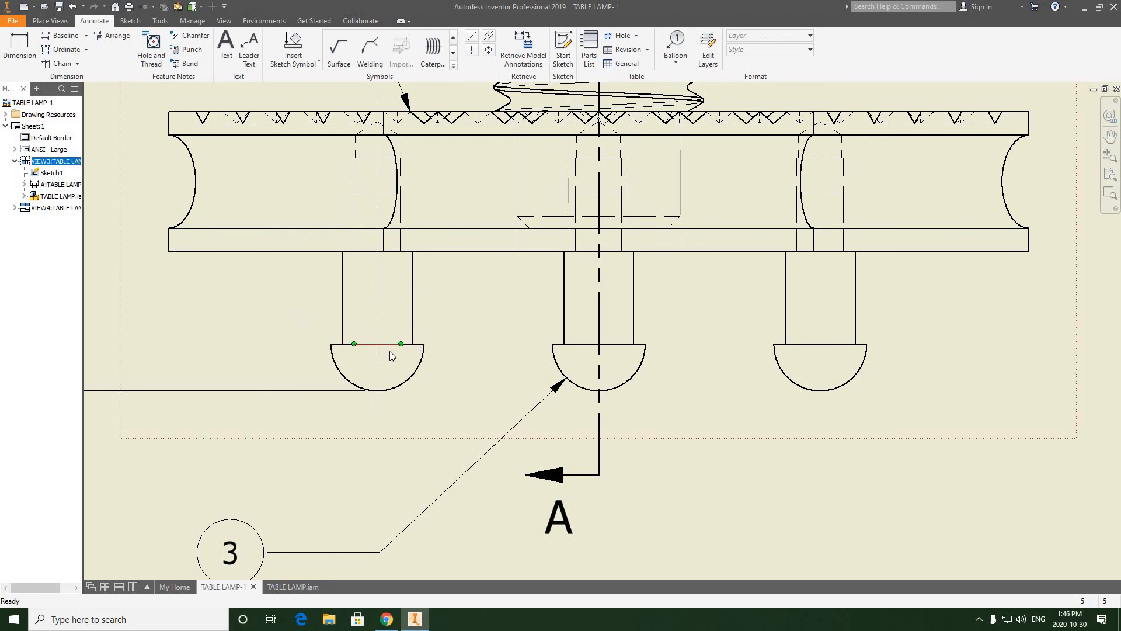
{"action": "scroll", "coordinate": [389, 352], "scroll_direction": "up", "scroll_amount": 2}
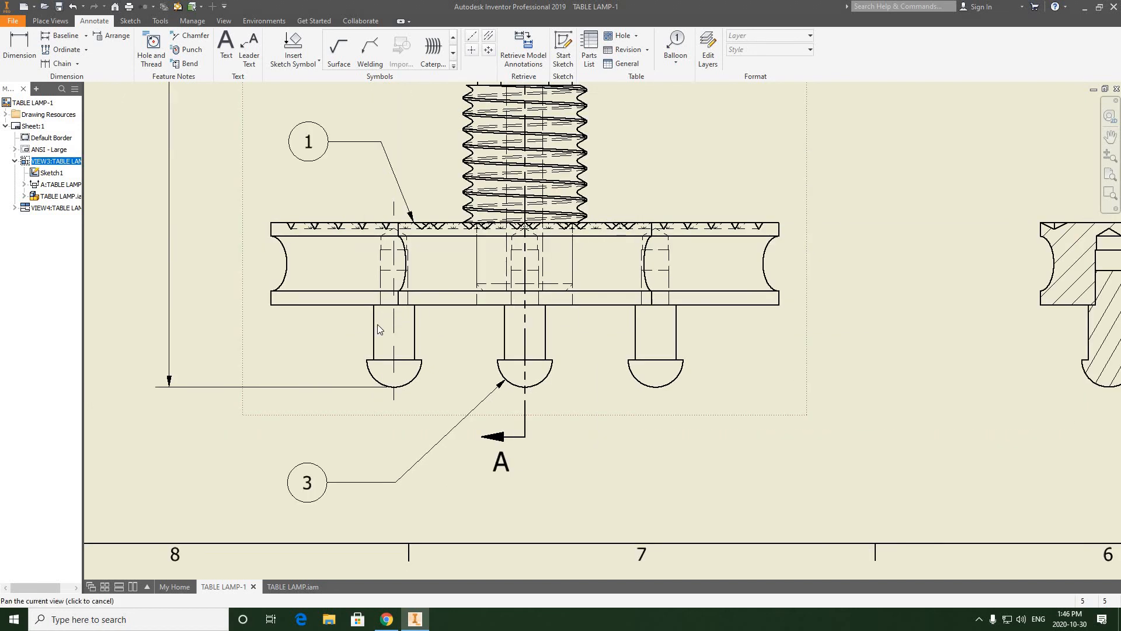
Step: Examine the left foot's finished centerline and the unmarked right foot in the front view
{"action": "scroll", "coordinate": [390, 377], "scroll_direction": "down", "scroll_amount": 3}
{"action": "left_click_drag", "start_coordinate": [399, 370], "coordinate": [414, 389]}
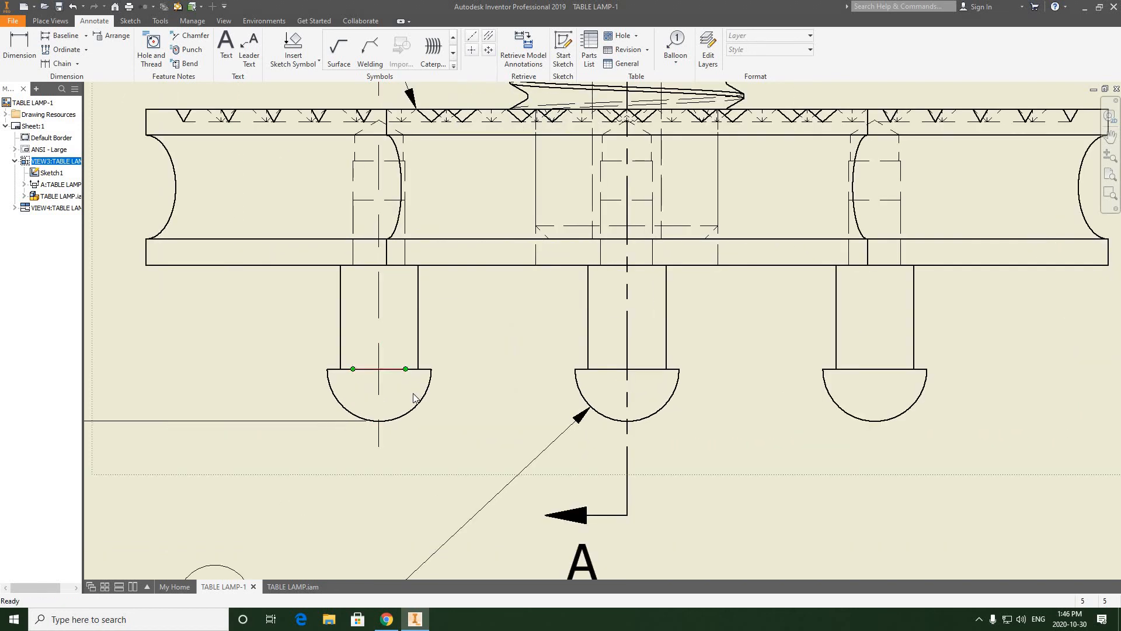
{"action": "scroll", "coordinate": [407, 392], "scroll_direction": "down", "scroll_amount": 5}
{"action": "scroll", "coordinate": [403, 385], "scroll_direction": "up", "scroll_amount": 2}
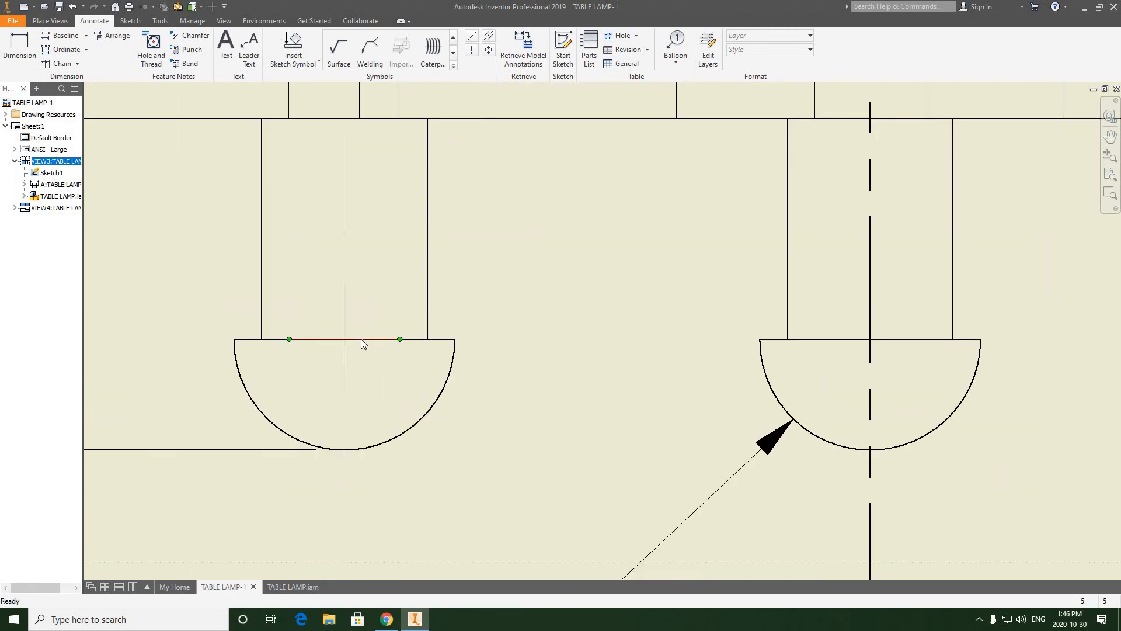
{"action": "scroll", "coordinate": [374, 342], "scroll_direction": "up", "scroll_amount": 4}
{"action": "middle_click_drag", "start_coordinate": [348, 159], "coordinate": [295, 188]}
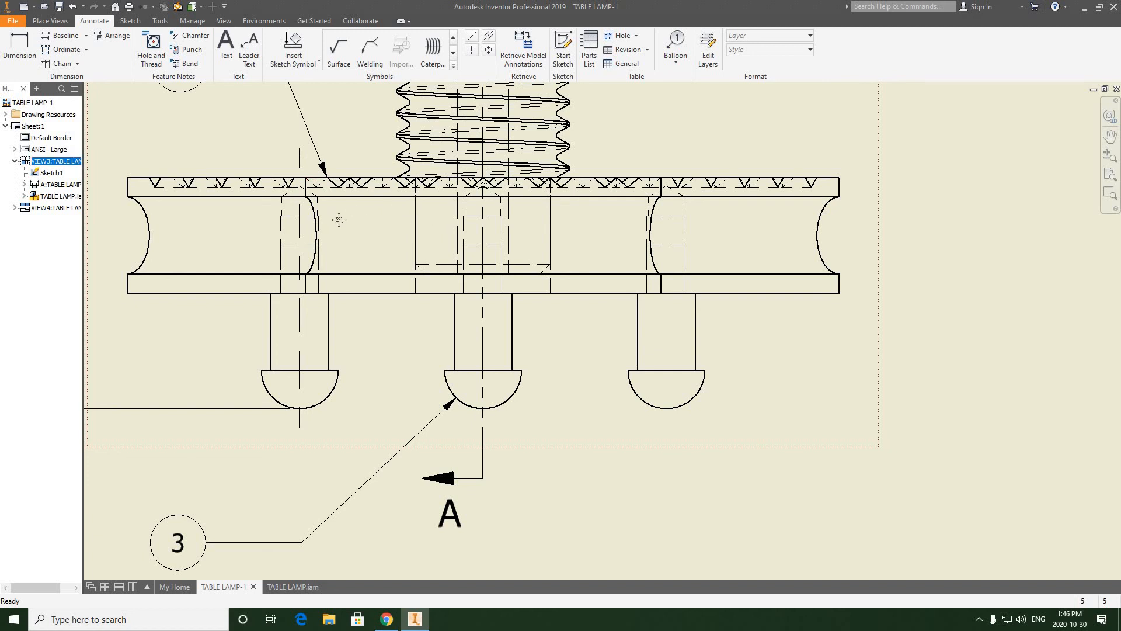
{"action": "middle_click_drag", "start_coordinate": [585, 219], "coordinate": [494, 225]}
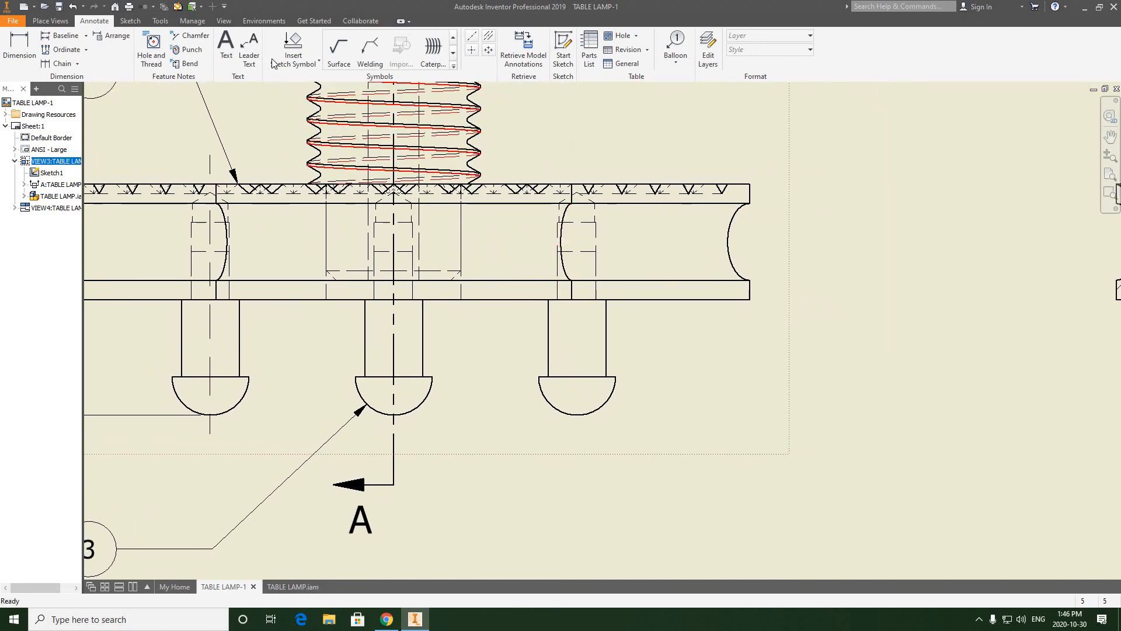
Step: Try a bisector centerline between the right foot's shaft edges in the front view, extended below the rounded head and above the base
{"action": "left_click", "coordinate": [490, 39]}
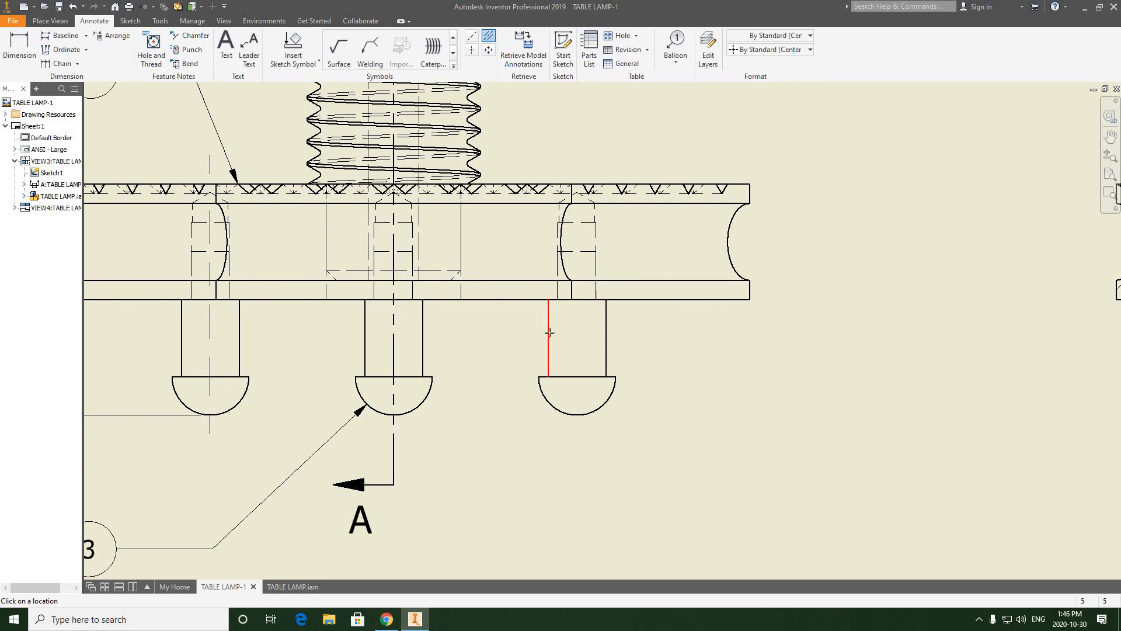
{"action": "left_click", "coordinate": [606, 332]}
{"action": "right_click", "coordinate": [626, 378]}
{"action": "key", "text": "Escape"}
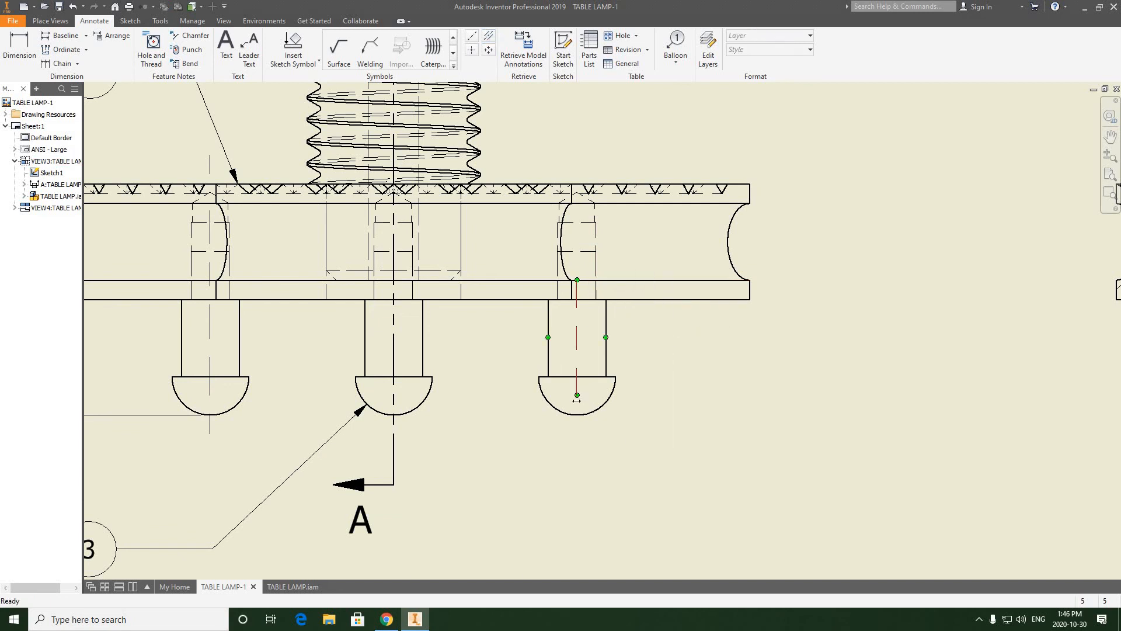
{"action": "left_click", "coordinate": [580, 431]}
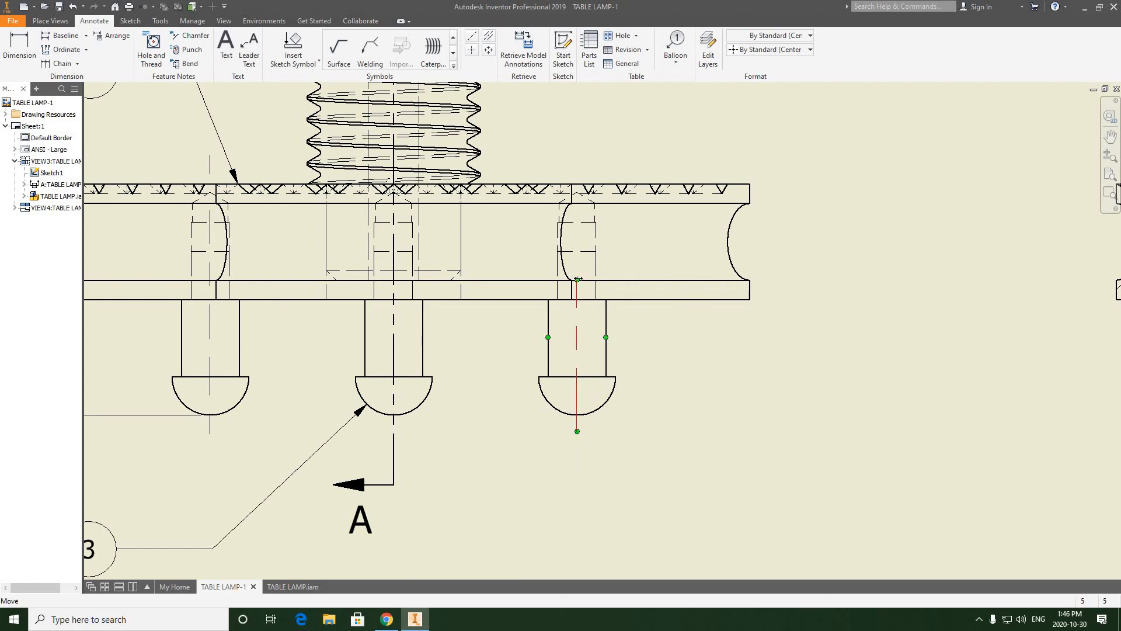
{"action": "left_click_drag", "start_coordinate": [578, 281], "coordinate": [578, 160]}
{"action": "left_click", "coordinate": [607, 153]}
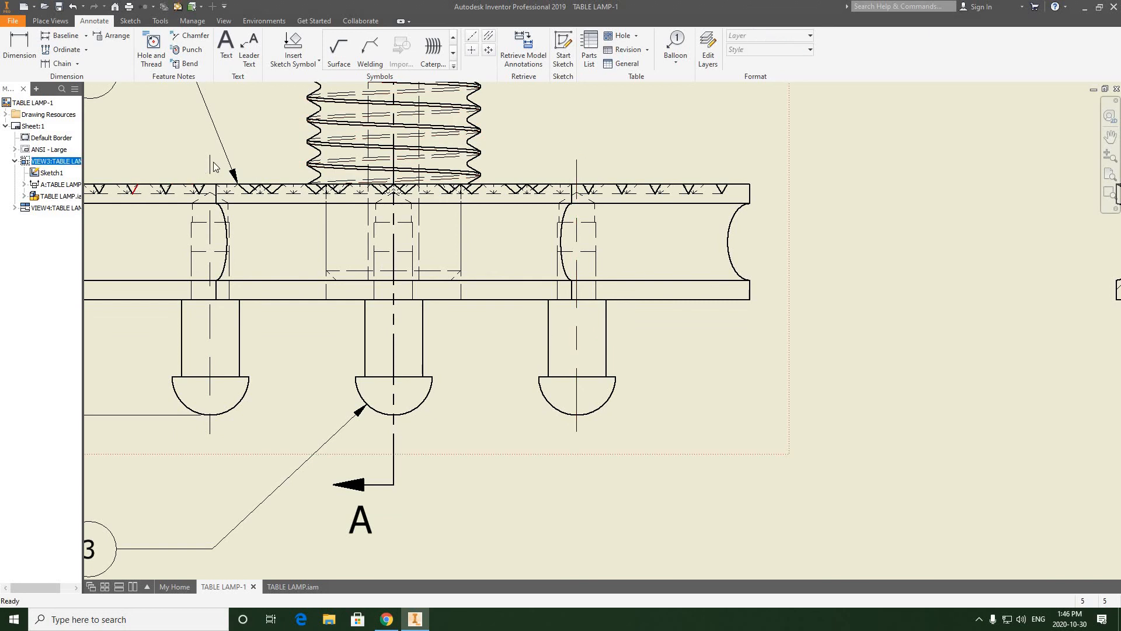
Step: Delete the bisector centerline from the right foot in the front view
{"action": "left_click", "coordinate": [594, 129]}
{"action": "right_click", "coordinate": [609, 127]}
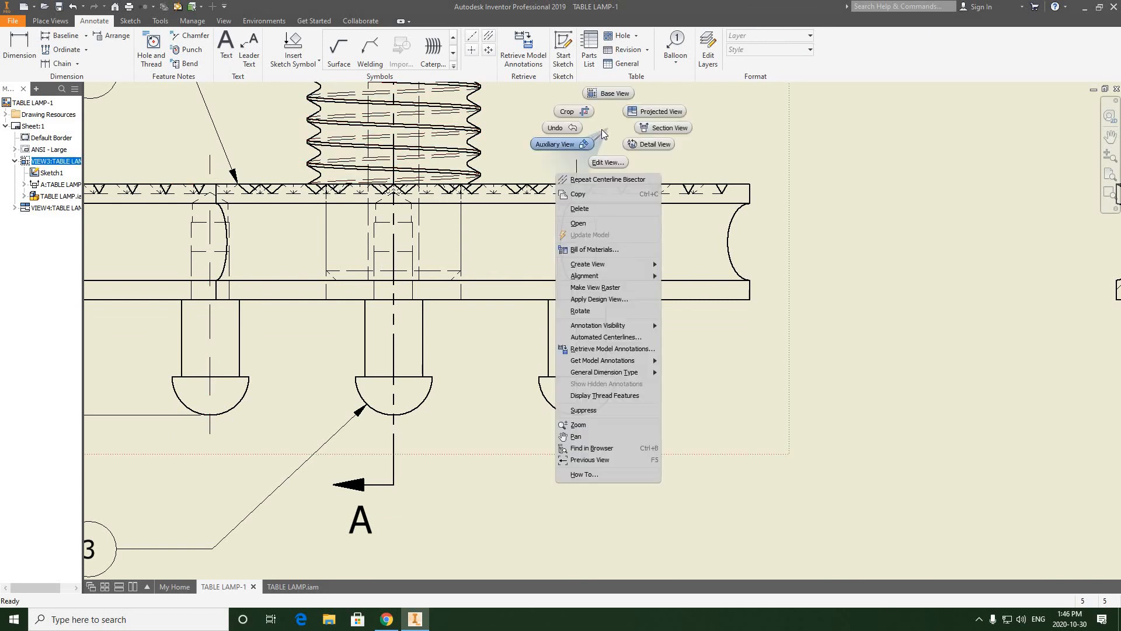
{"action": "left_click", "coordinate": [577, 164]}
{"action": "left_click", "coordinate": [577, 167]}
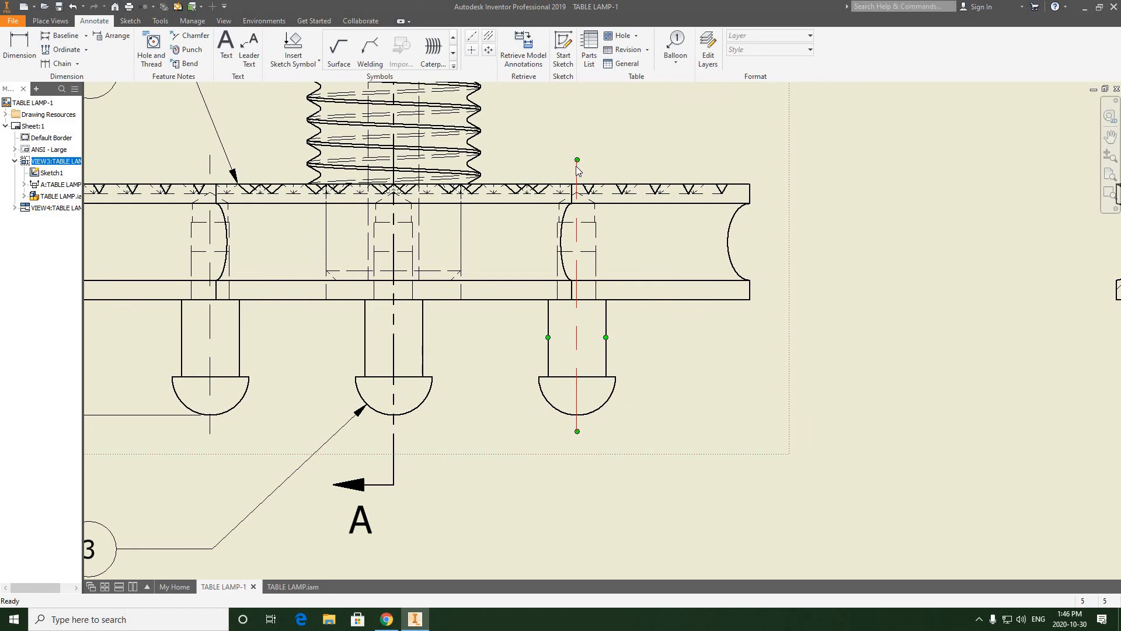
{"action": "right_click", "coordinate": [576, 166]}
{"action": "left_click", "coordinate": [520, 138]}
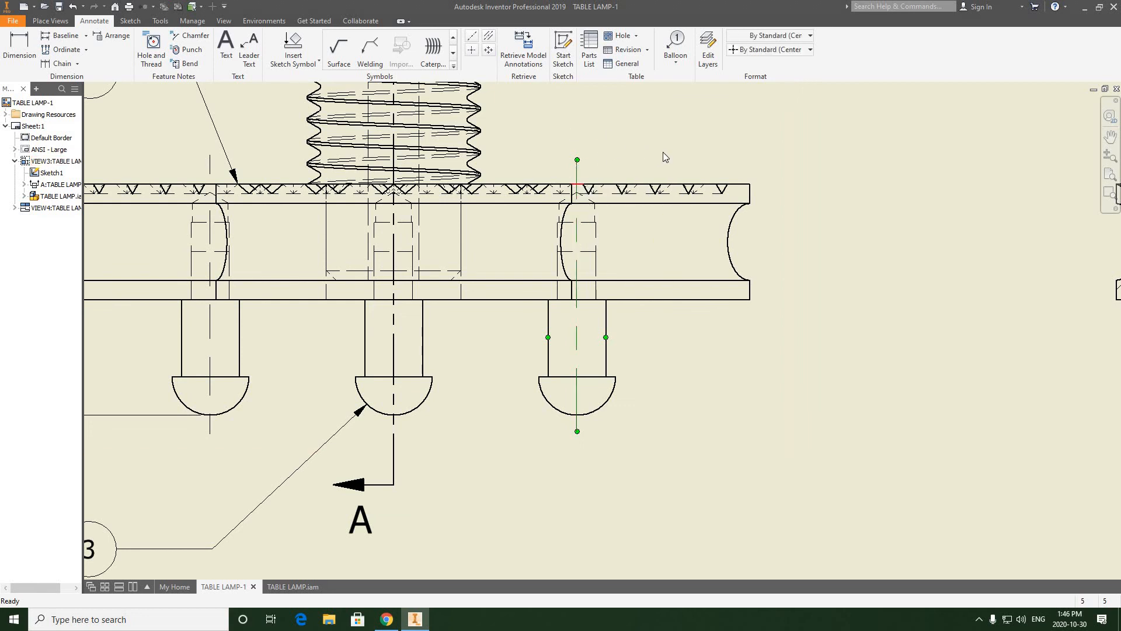
{"action": "key", "text": "Delete"}
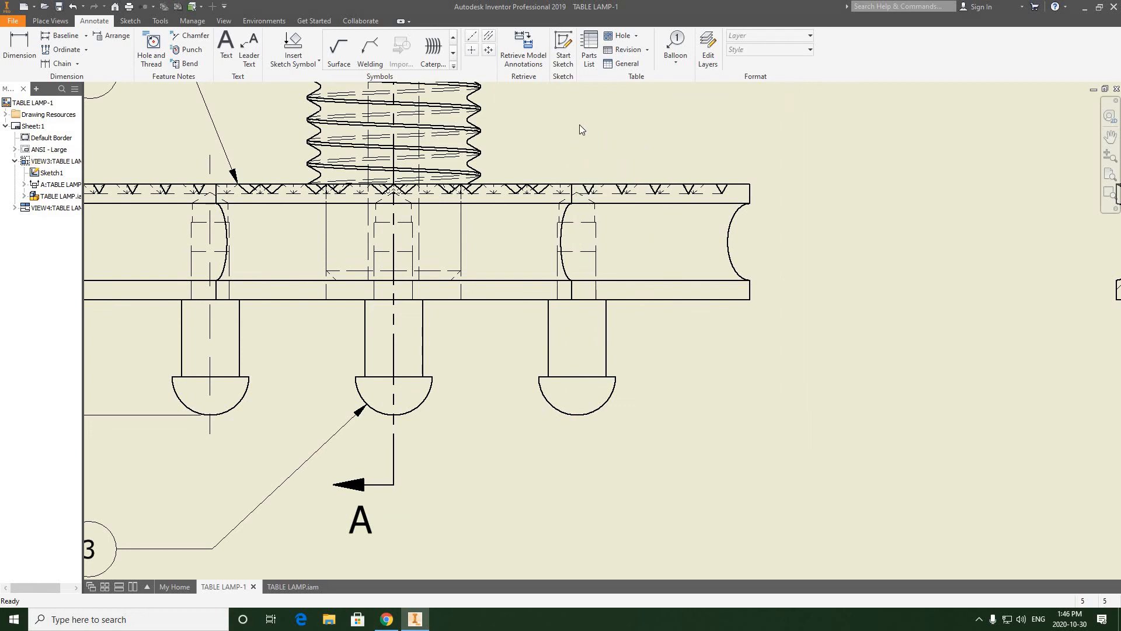
Step: Add a vertical centerline through the right foot in the front view, from the tip of its hole in the base down to its rounded head
{"action": "left_click", "coordinate": [472, 36]}
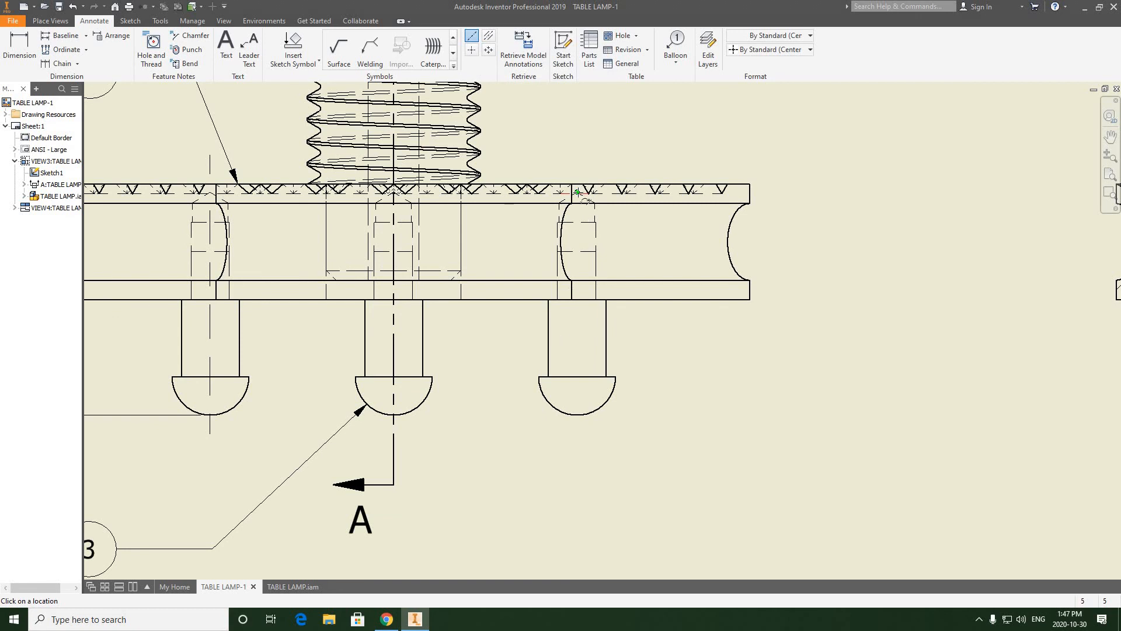
{"action": "scroll", "coordinate": [577, 193], "scroll_direction": "down", "scroll_amount": 2}
{"action": "scroll", "coordinate": [577, 194], "scroll_direction": "up", "scroll_amount": 5}
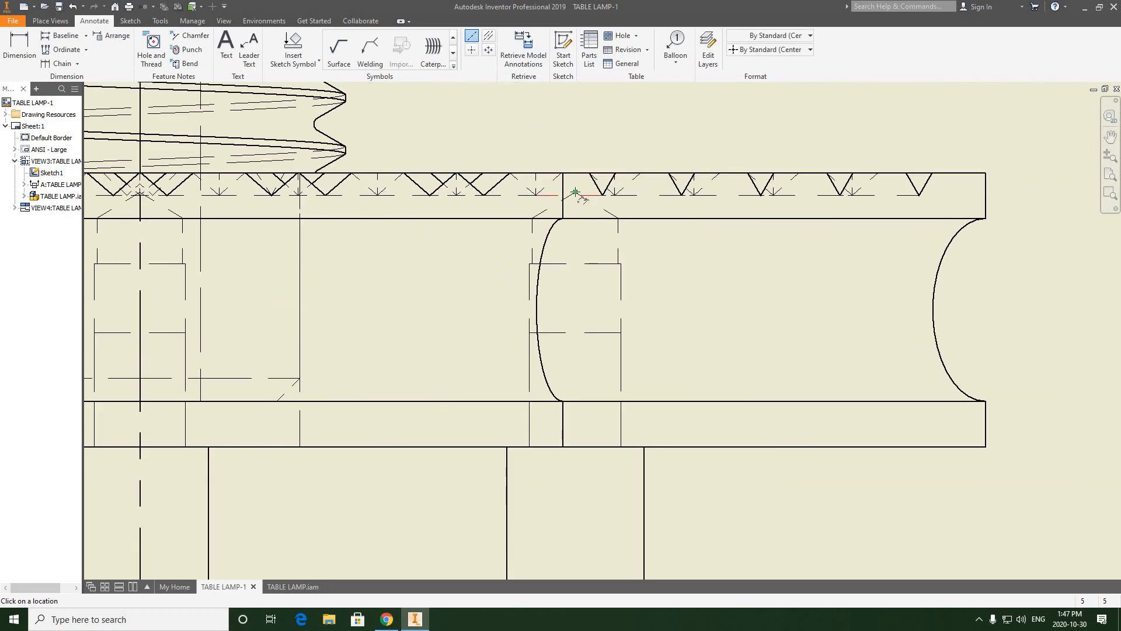
{"action": "left_click", "coordinate": [576, 192]}
{"action": "middle_click_drag", "start_coordinate": [578, 381], "coordinate": [564, 233]}
{"action": "middle_click_drag", "start_coordinate": [557, 527], "coordinate": [564, 359]}
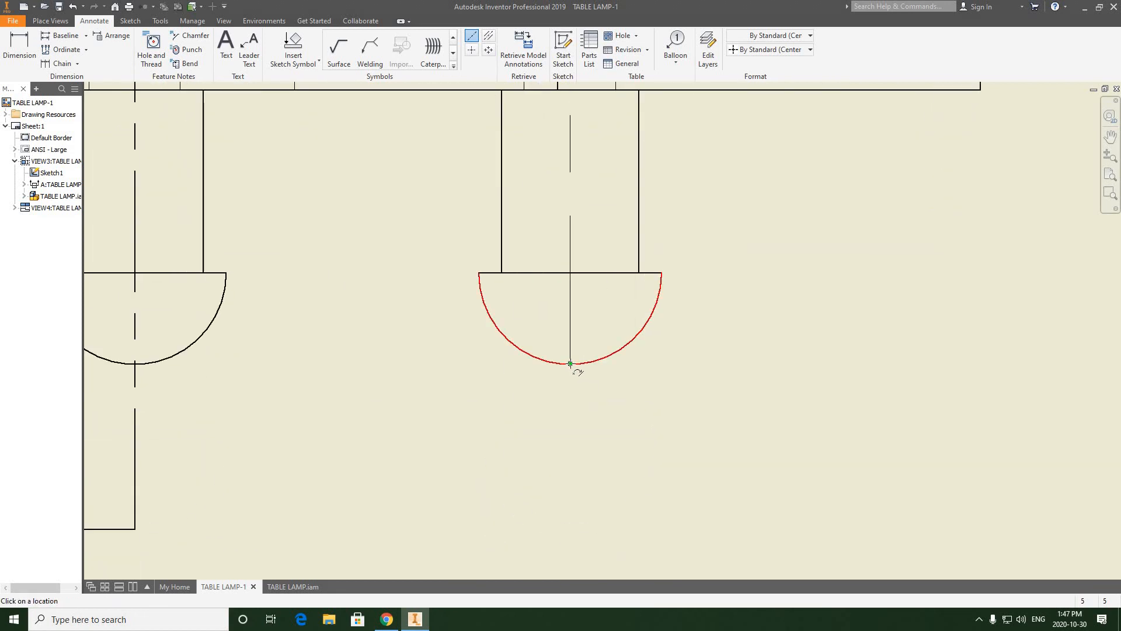
{"action": "left_click", "coordinate": [571, 363]}
{"action": "right_click", "coordinate": [735, 247]}
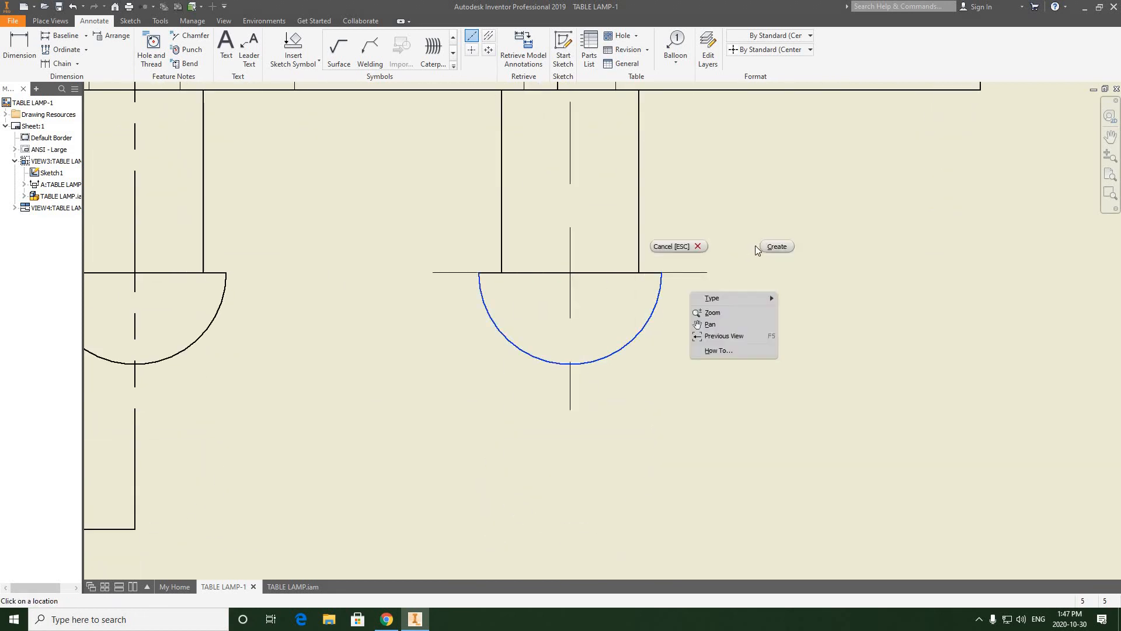
{"action": "left_click", "coordinate": [773, 249]}
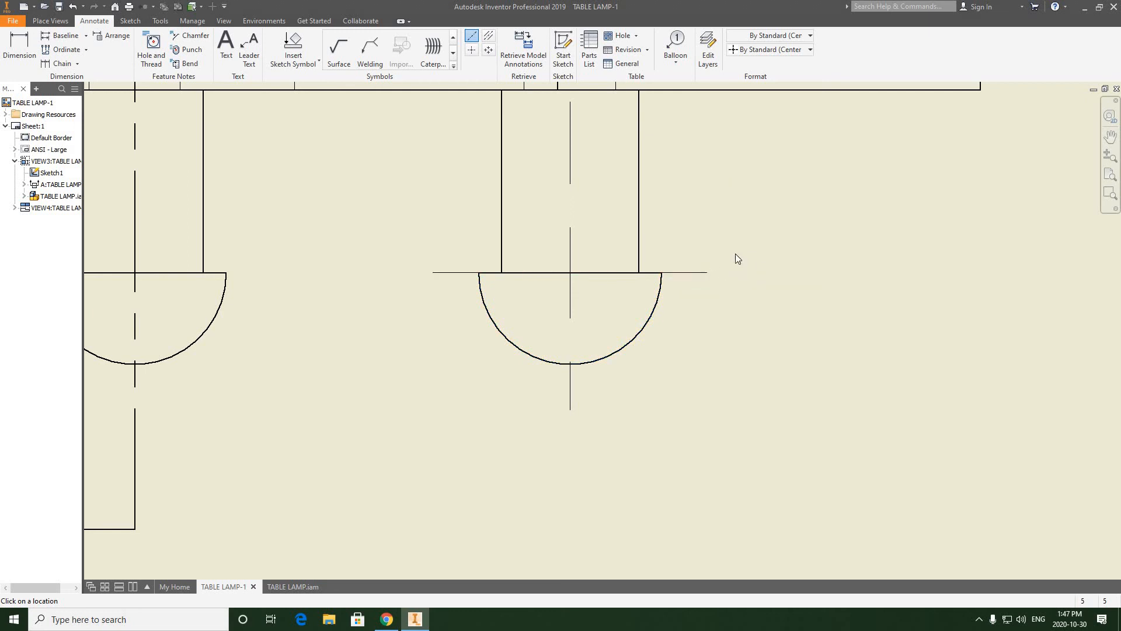
Step: Shorten both ends of the right foot's horizontal center mark line until it lies within the flat edge of the rounded head
{"action": "right_click", "coordinate": [703, 277]}
{"action": "key", "text": "Escape"}
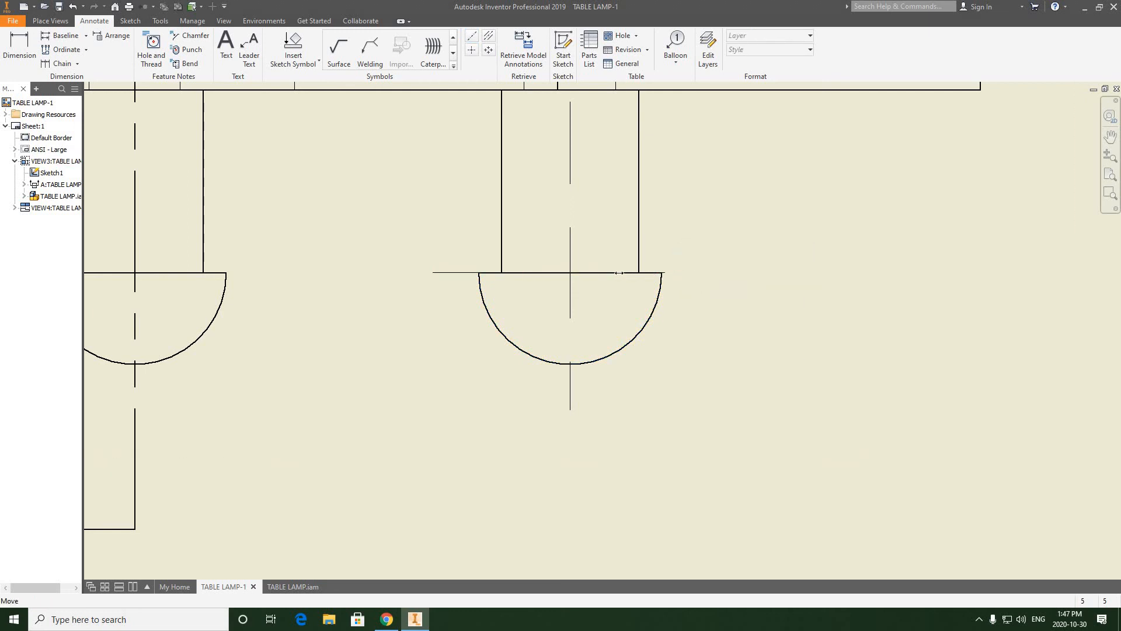
{"action": "left_click", "coordinate": [446, 272]}
{"action": "left_click_drag", "start_coordinate": [433, 273], "coordinate": [540, 272]}
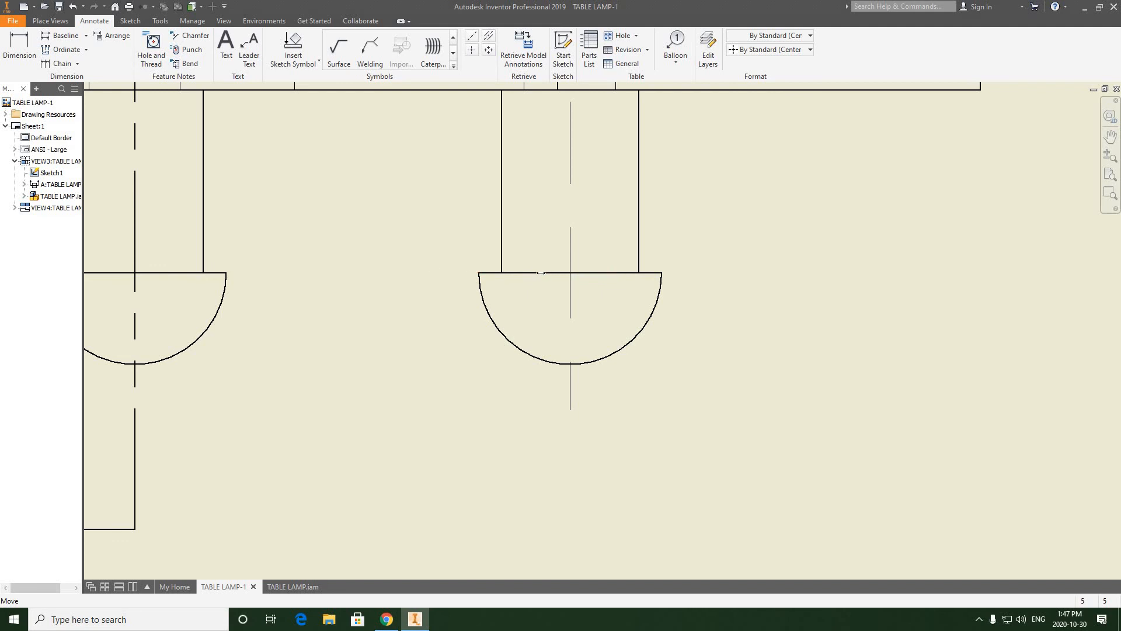
Step: Examine the front view and section A-A for missing centerlines, down to the base and feet of the section
{"action": "scroll", "coordinate": [583, 287], "scroll_direction": "down", "scroll_amount": 3}
{"action": "scroll", "coordinate": [712, 307], "scroll_direction": "down", "scroll_amount": 3}
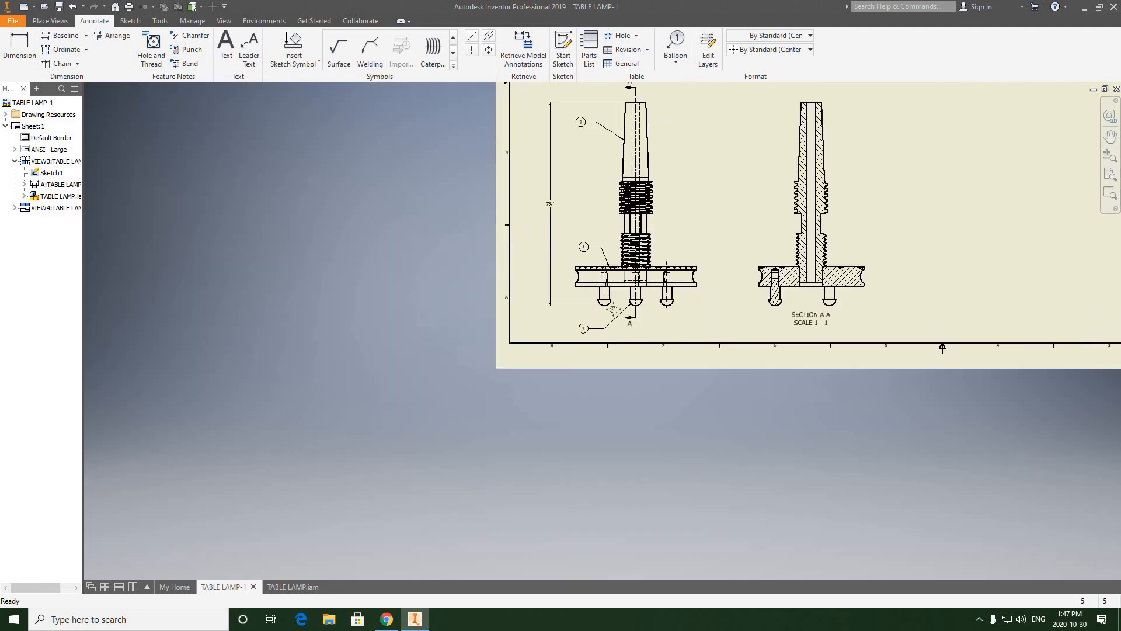
{"action": "middle_click_drag", "start_coordinate": [710, 306], "coordinate": [444, 324]}
{"action": "scroll", "coordinate": [461, 327], "scroll_direction": "up", "scroll_amount": 2}
{"action": "scroll", "coordinate": [490, 322], "scroll_direction": "up", "scroll_amount": 2}
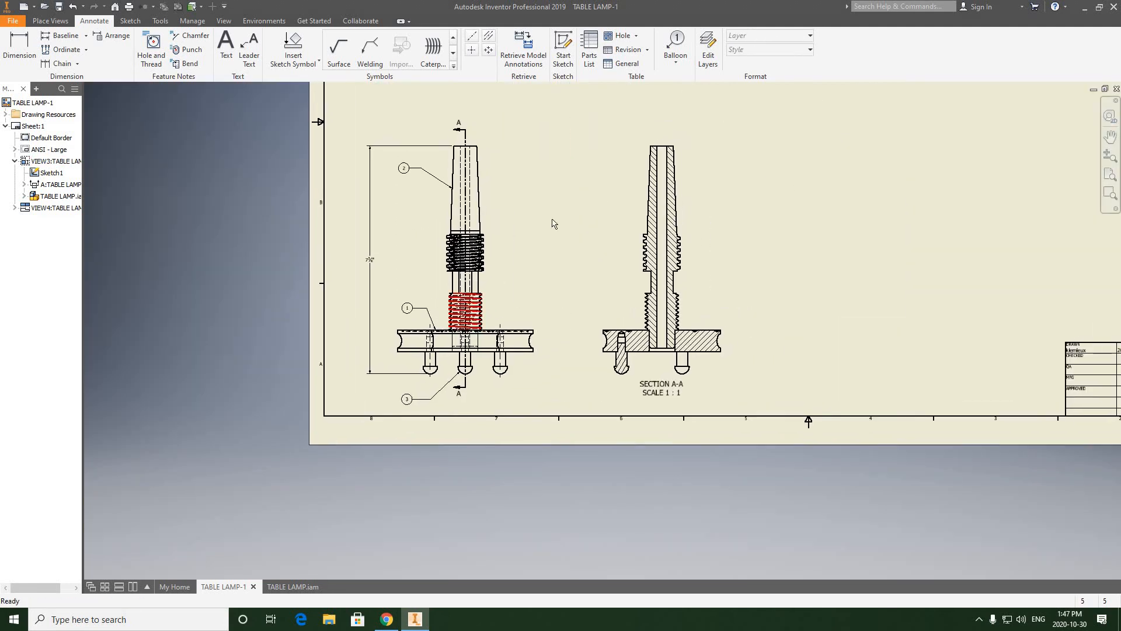
{"action": "scroll", "coordinate": [437, 353], "scroll_direction": "up", "scroll_amount": 2}
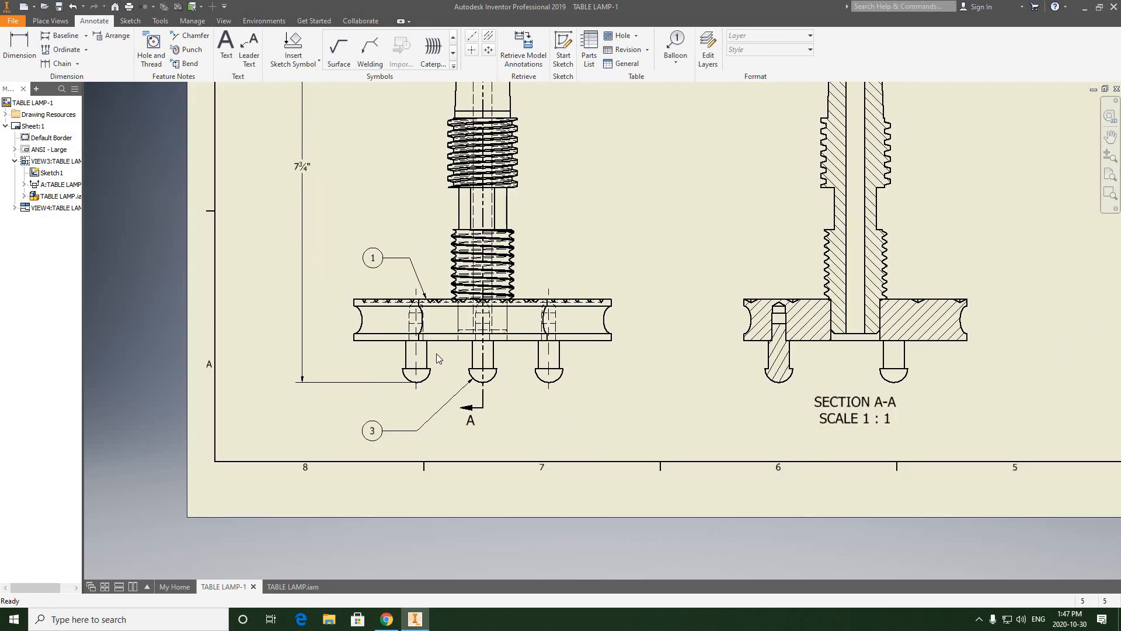
{"action": "middle_click_drag", "start_coordinate": [527, 253], "coordinate": [474, 293]}
{"action": "scroll", "coordinate": [478, 292], "scroll_direction": "down", "scroll_amount": 3}
{"action": "middle_click_drag", "start_coordinate": [555, 316], "coordinate": [486, 338]}
{"action": "scroll", "coordinate": [598, 370], "scroll_direction": "up", "scroll_amount": 3}
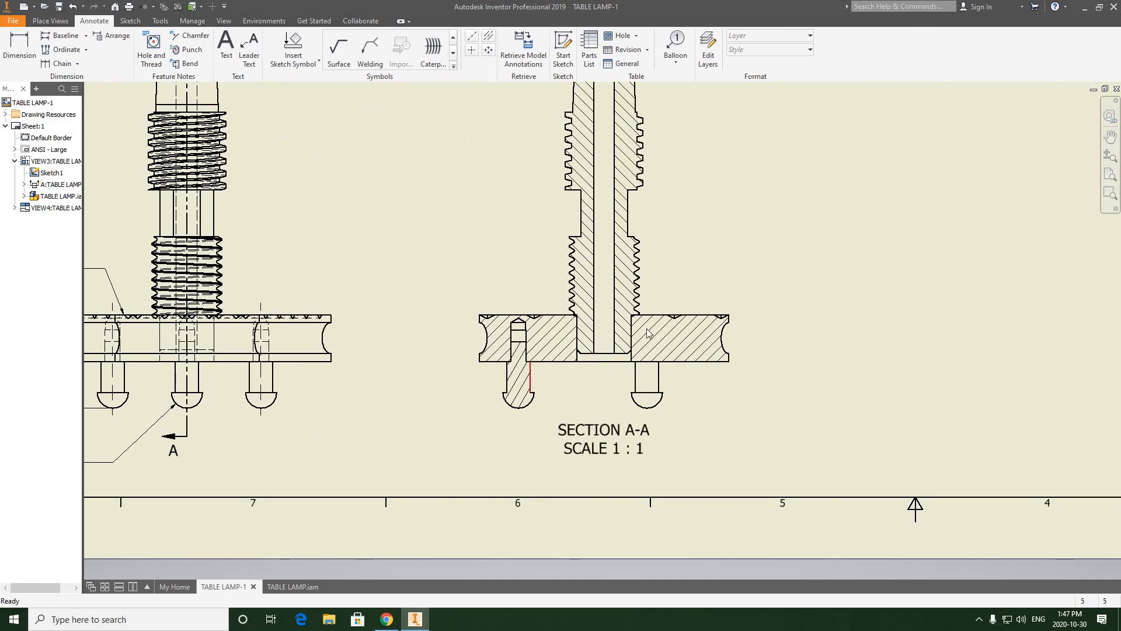
{"action": "mouse_move", "coordinate": [606, 217]}
{"action": "middle_mouse_down"}
{"action": "mouse_move", "coordinate": [564, 266]}
{"action": "mouse_move", "coordinate": [540, 271]}
{"action": "mouse_move", "coordinate": [541, 209]}
{"action": "middle_mouse_up"}
{"action": "scroll", "coordinate": [615, 285], "scroll_direction": "up", "scroll_amount": 4}
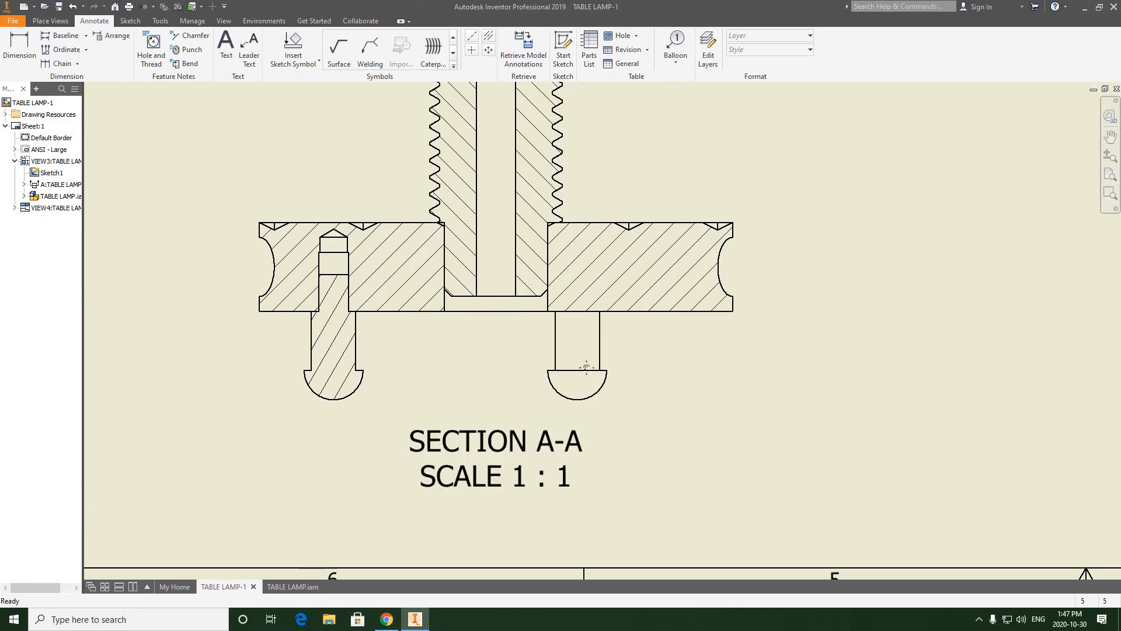
{"action": "middle_click_drag", "start_coordinate": [614, 286], "coordinate": [626, 240]}
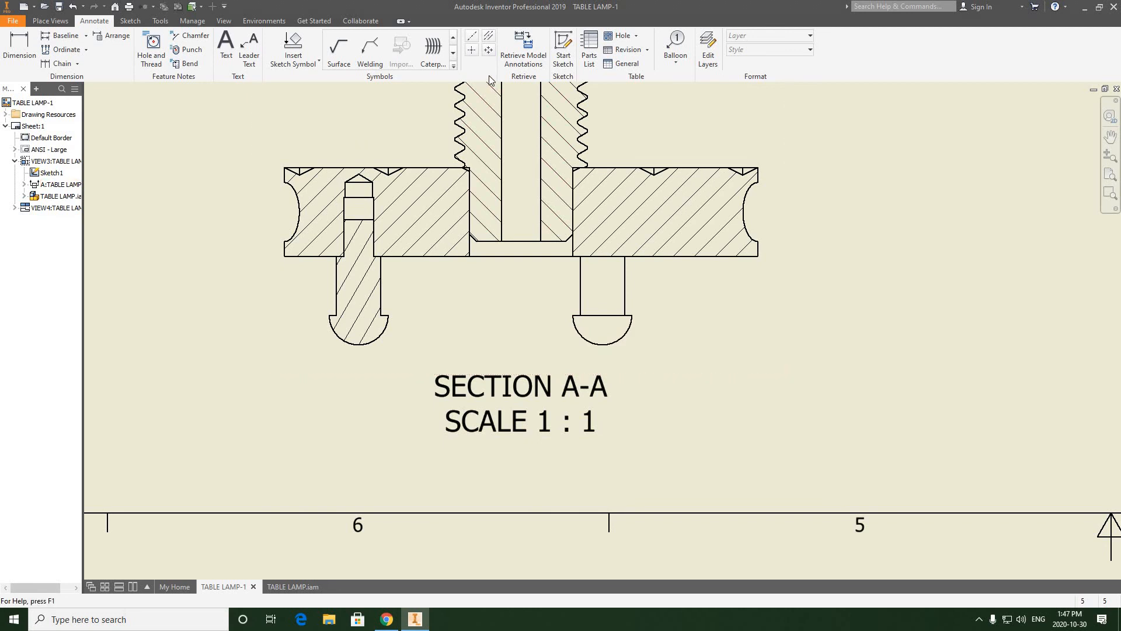
Step: Try to add a centerline through the unhatched foot in section A-A from picked points, and undo it
{"action": "left_click", "coordinate": [472, 37]}
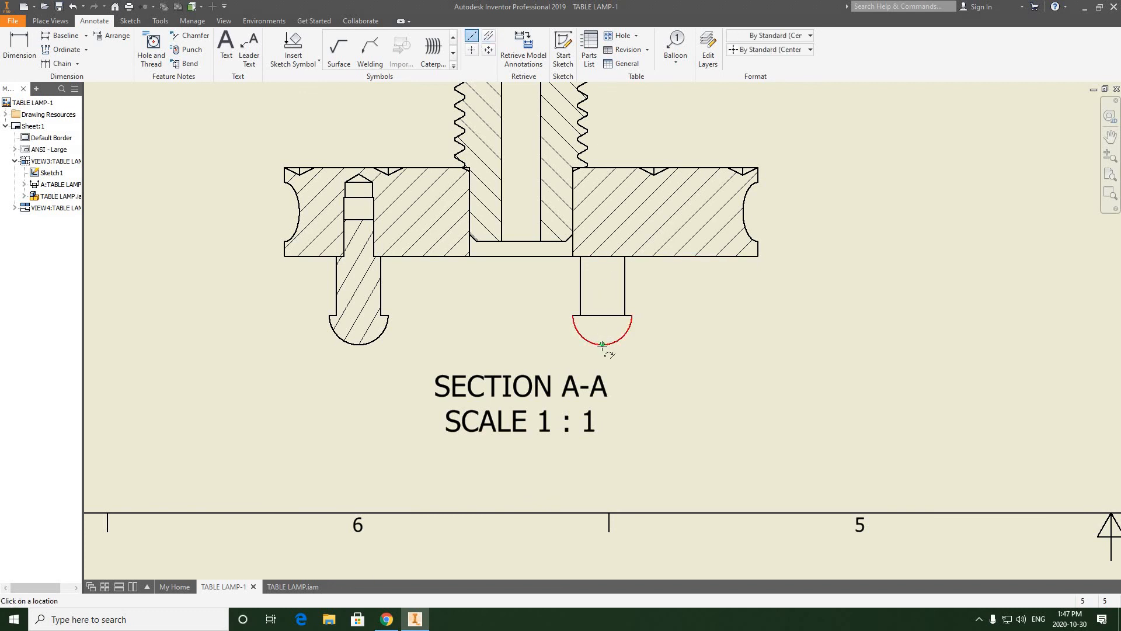
{"action": "left_click", "coordinate": [610, 284]}
{"action": "left_click", "coordinate": [601, 256]}
{"action": "left_click", "coordinate": [73, 7]}
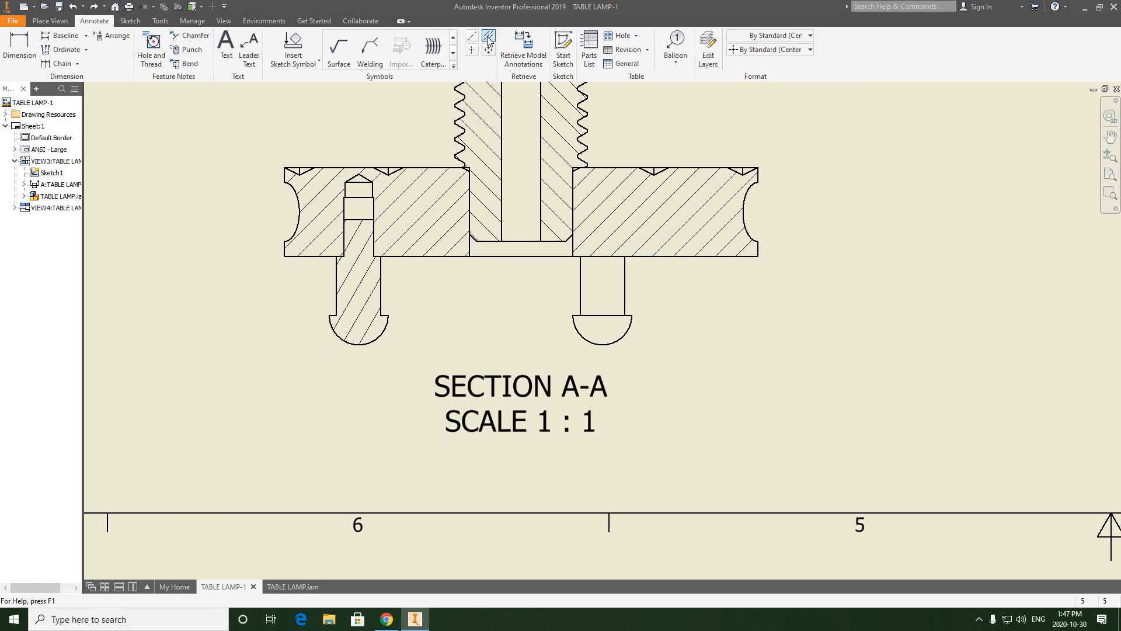
Step: Add a bisector centerline to the unhatched foot in section A-A and extend its lower end past the rounded head
{"action": "right_click", "coordinate": [692, 281]}
{"action": "left_click", "coordinate": [631, 283]}
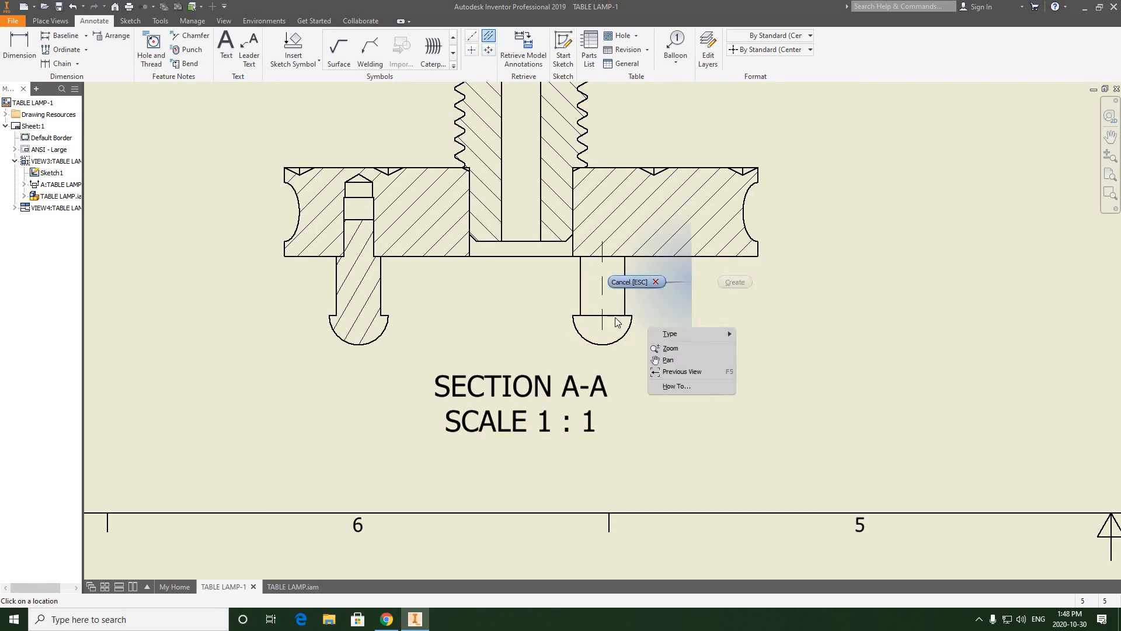
{"action": "scroll", "coordinate": [598, 332], "scroll_direction": "down", "scroll_amount": 3}
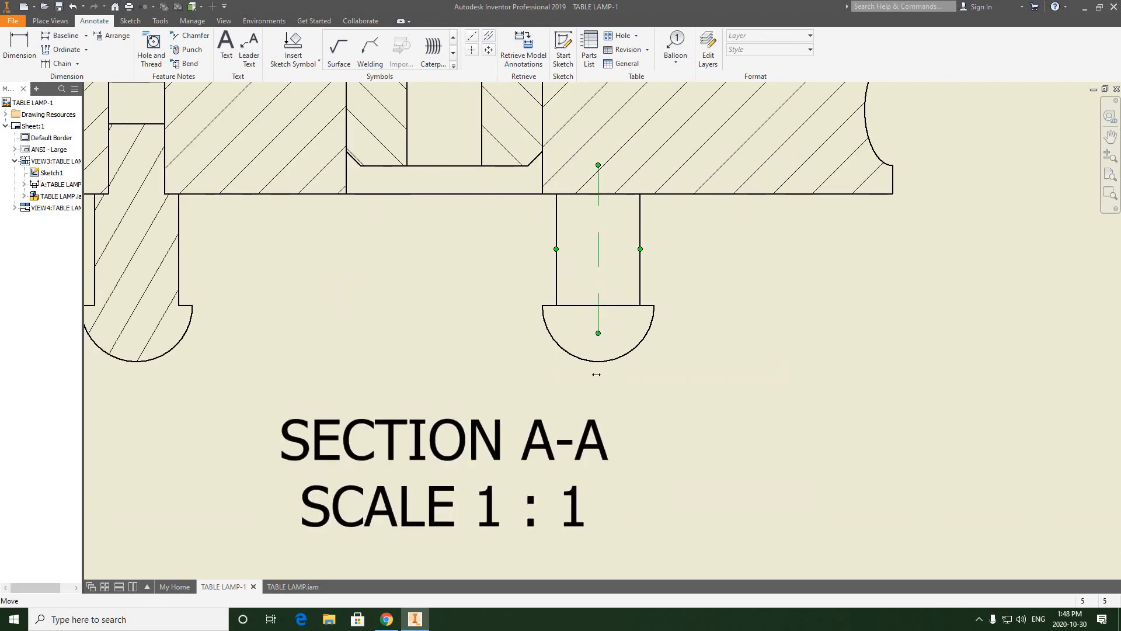
{"action": "left_click_drag", "start_coordinate": [596, 374], "coordinate": [598, 394]}
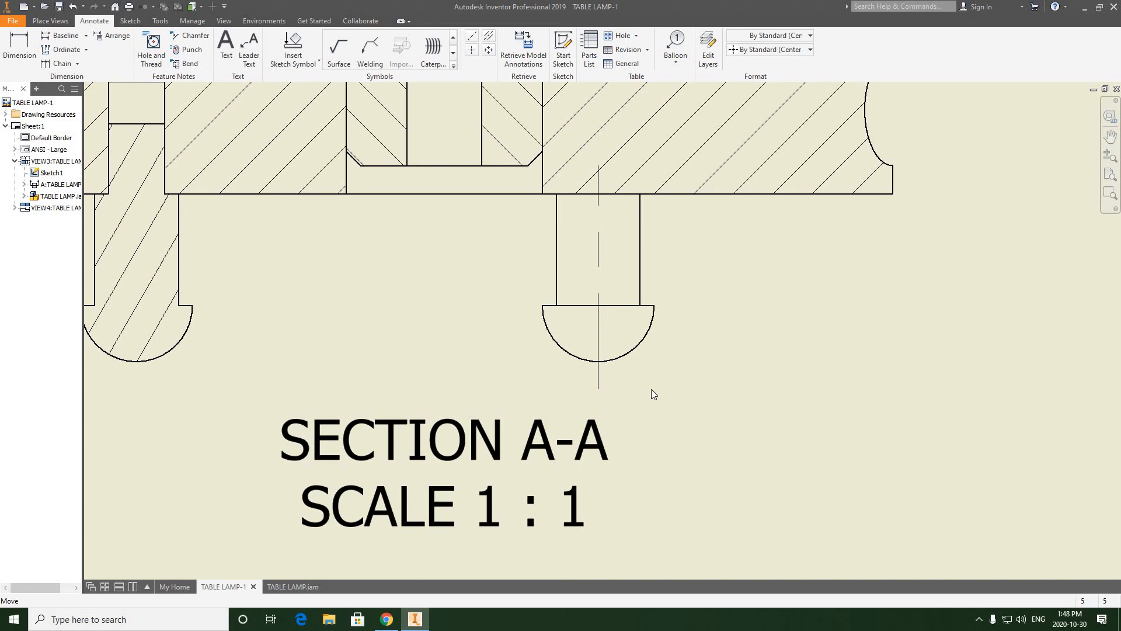
Step: Examine the unhatched foot's centerline and the neighbouring hatched foot and base in section A-A
{"action": "left_click", "coordinate": [656, 274]}
{"action": "scroll", "coordinate": [625, 280], "scroll_direction": "up", "scroll_amount": 2}
{"action": "scroll", "coordinate": [629, 302], "scroll_direction": "down", "scroll_amount": 3}
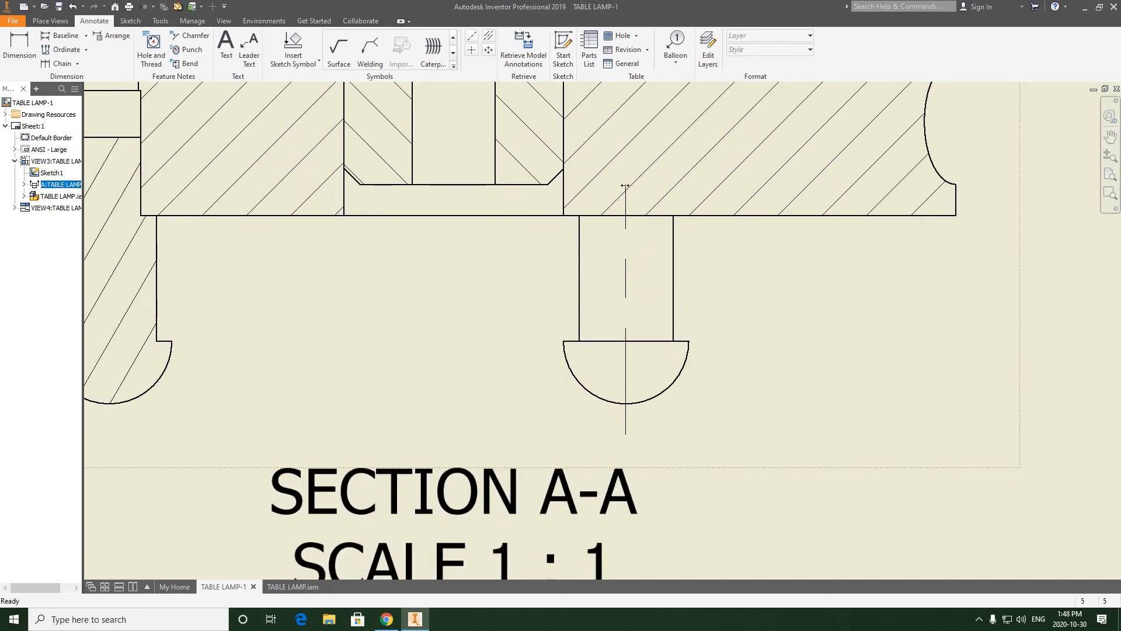
{"action": "scroll", "coordinate": [626, 213], "scroll_direction": "up", "scroll_amount": 2}
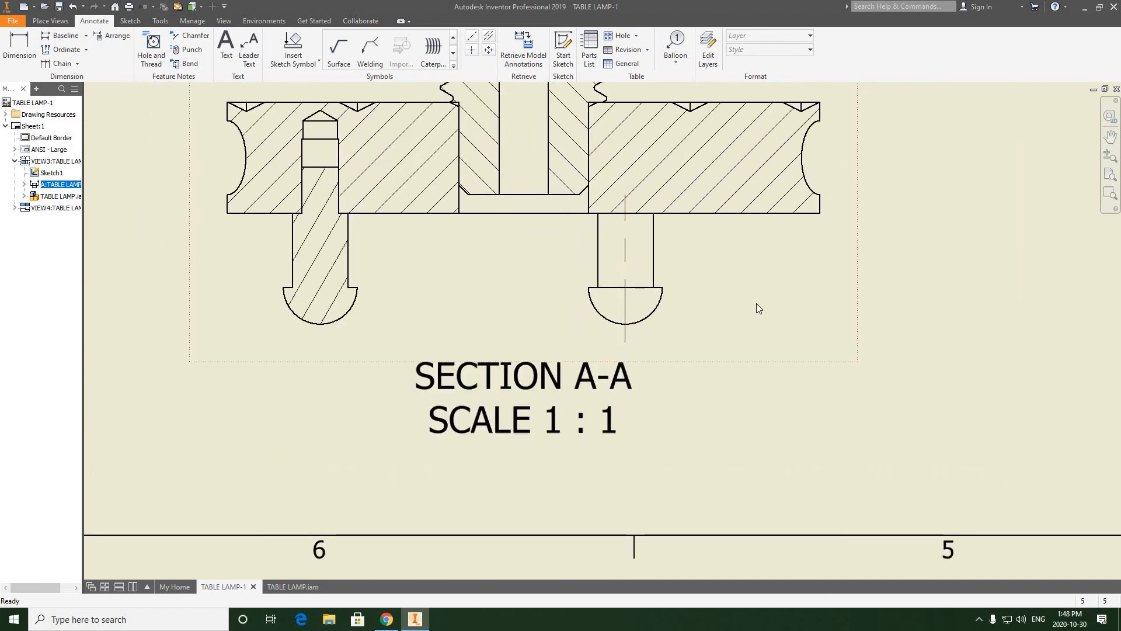
{"action": "scroll", "coordinate": [757, 304], "scroll_direction": "up", "scroll_amount": 4}
{"action": "mouse_move", "coordinate": [867, 275]}
{"action": "middle_mouse_down"}
{"action": "mouse_move", "coordinate": [738, 298]}
{"action": "mouse_move", "coordinate": [746, 305]}
{"action": "middle_mouse_up"}
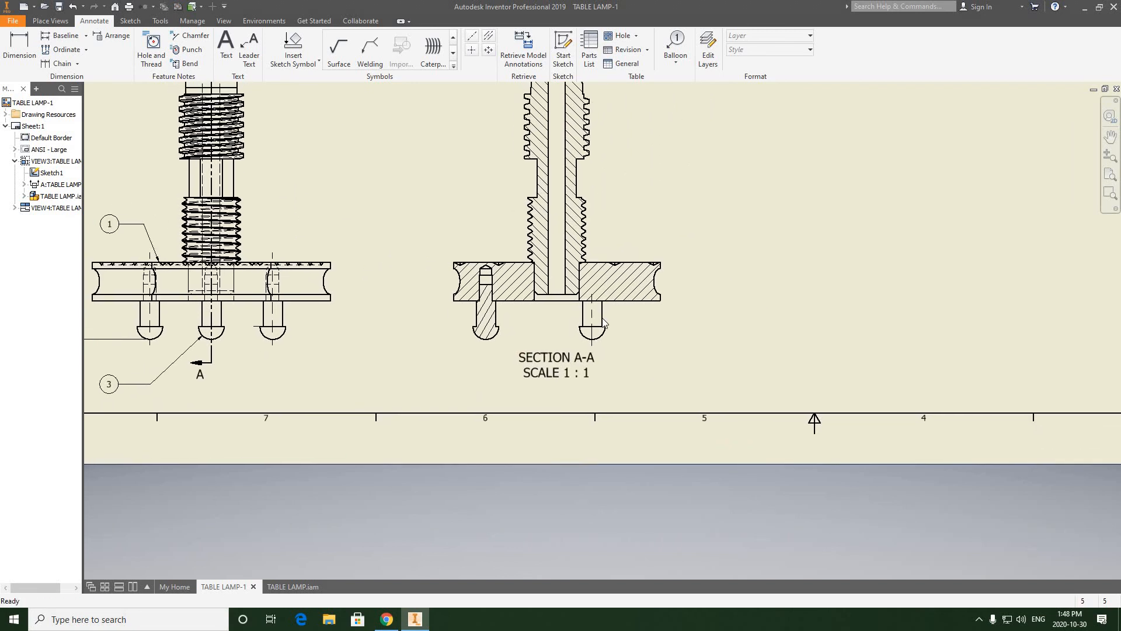
{"action": "scroll", "coordinate": [601, 320], "scroll_direction": "down", "scroll_amount": 4}
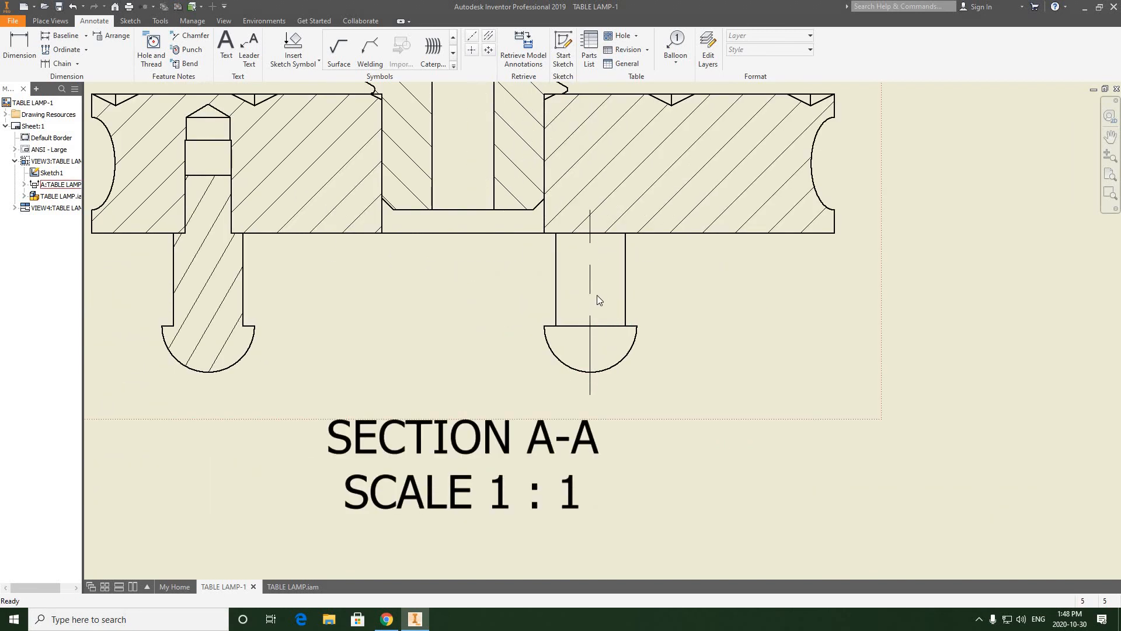
{"action": "scroll", "coordinate": [597, 296], "scroll_direction": "up", "scroll_amount": 4}
{"action": "middle_click_drag", "start_coordinate": [494, 304], "coordinate": [524, 350]}
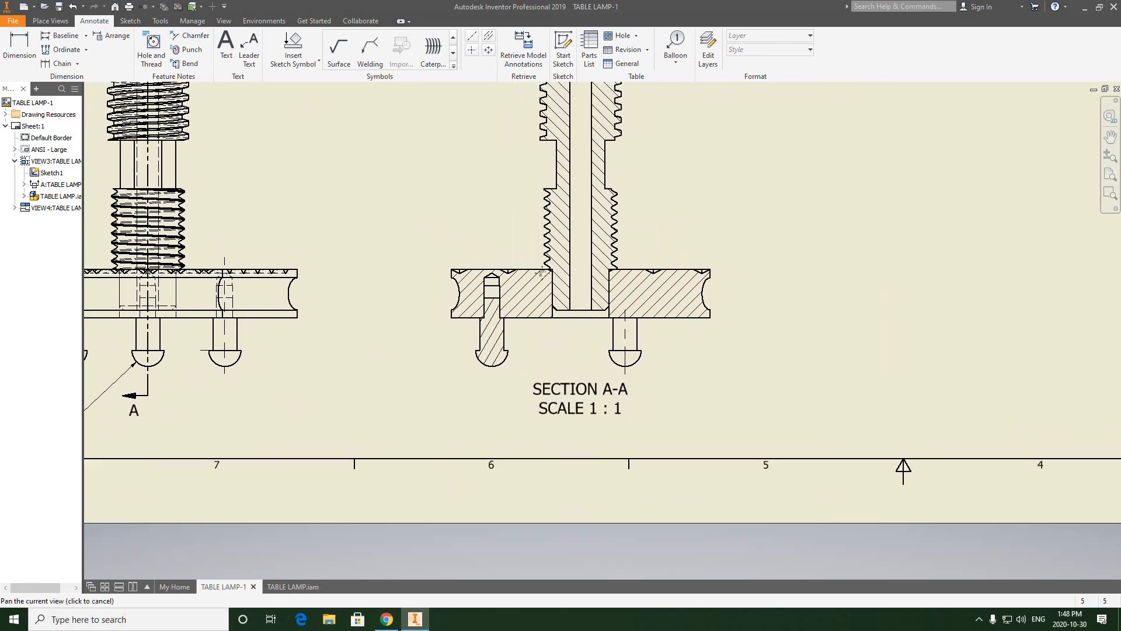
Step: Examine the hatched foot and the threaded joint with the base in section A-A
{"action": "middle_click_drag", "start_coordinate": [541, 273], "coordinate": [535, 350]}
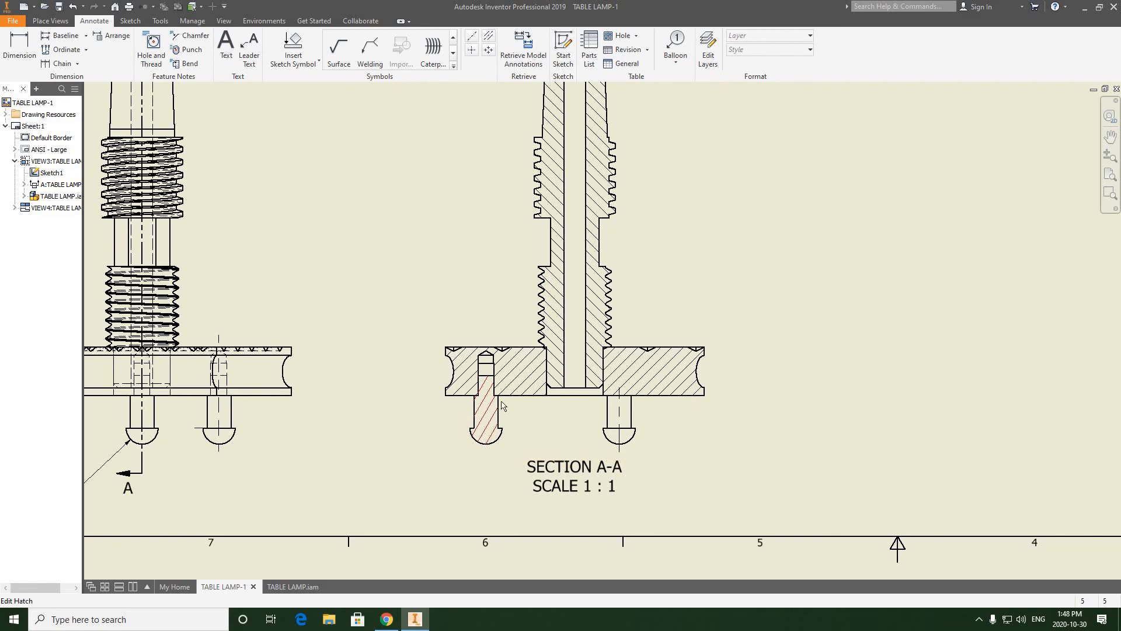
{"action": "scroll", "coordinate": [503, 405], "scroll_direction": "up", "scroll_amount": 3}
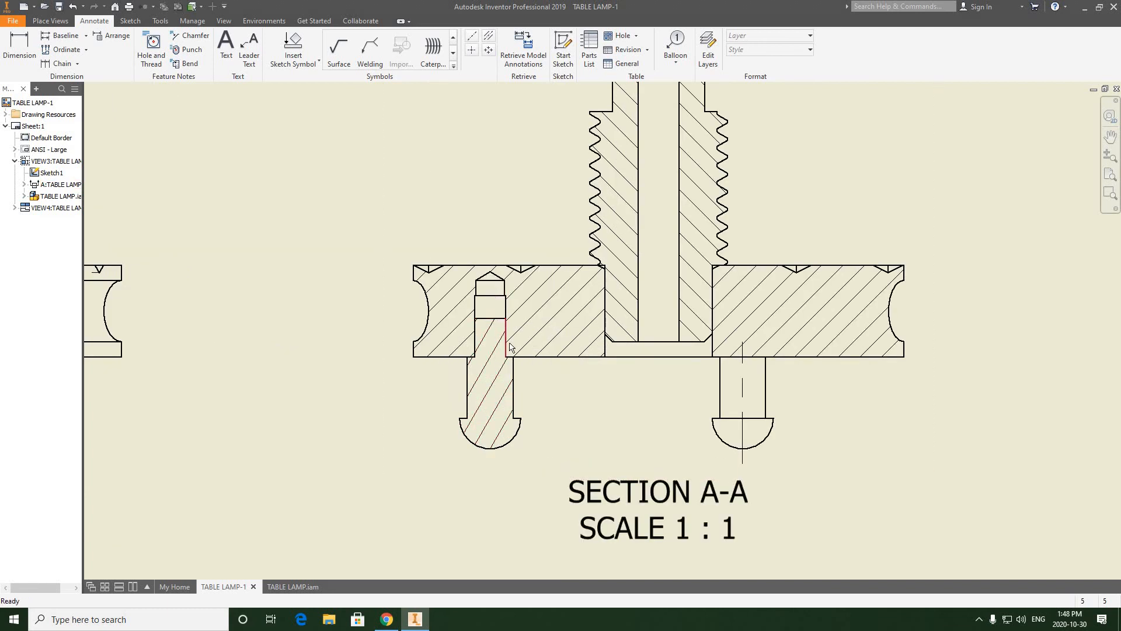
{"action": "scroll", "coordinate": [510, 347], "scroll_direction": "down", "scroll_amount": 2}
{"action": "scroll", "coordinate": [533, 458], "scroll_direction": "down", "scroll_amount": 2}
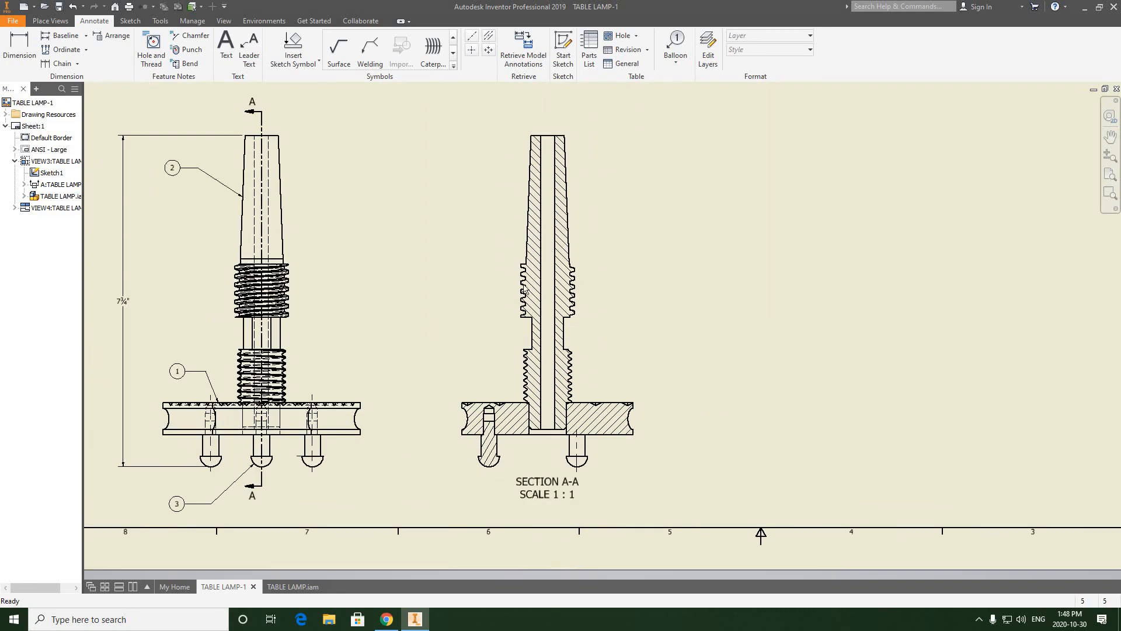
{"action": "scroll", "coordinate": [522, 303], "scroll_direction": "up", "scroll_amount": 1}
{"action": "scroll", "coordinate": [522, 304], "scroll_direction": "down", "scroll_amount": 5}
Step: Place a structured, first-level parts list from the front view, snapped into the sheet border's upper right corner
{"action": "mouse_move", "coordinate": [661, 272]}
{"action": "middle_mouse_down"}
{"action": "mouse_move", "coordinate": [567, 419]}
{"action": "mouse_move", "coordinate": [670, 321]}
{"action": "mouse_move", "coordinate": [548, 309]}
{"action": "middle_mouse_up"}
{"action": "scroll", "coordinate": [660, 188], "scroll_direction": "up", "scroll_amount": 3}
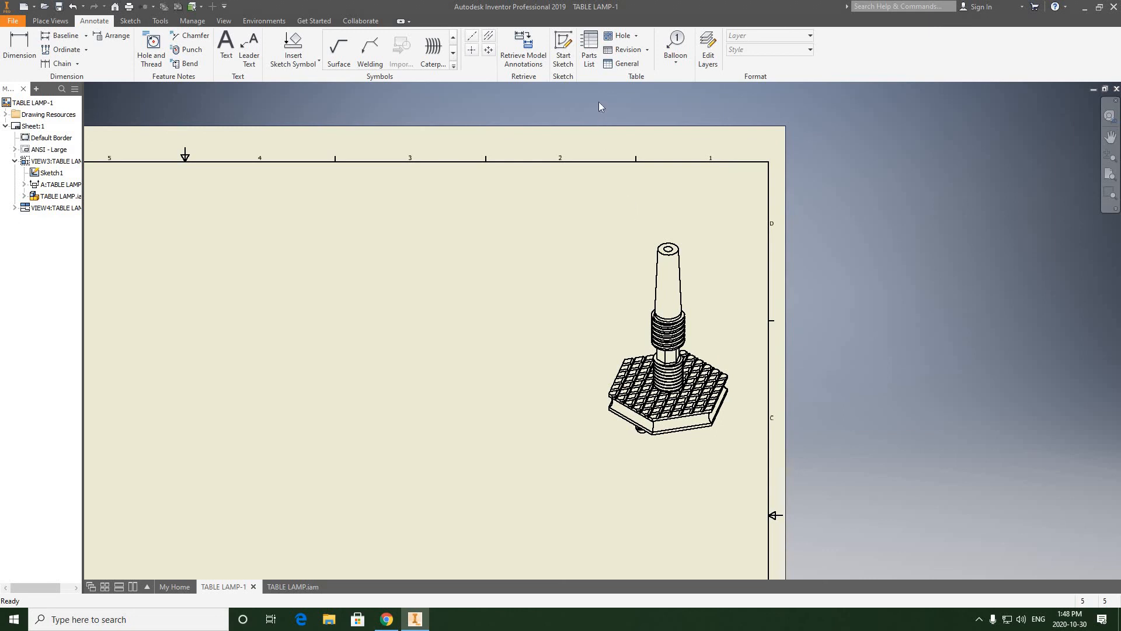
{"action": "left_click", "coordinate": [590, 50]}
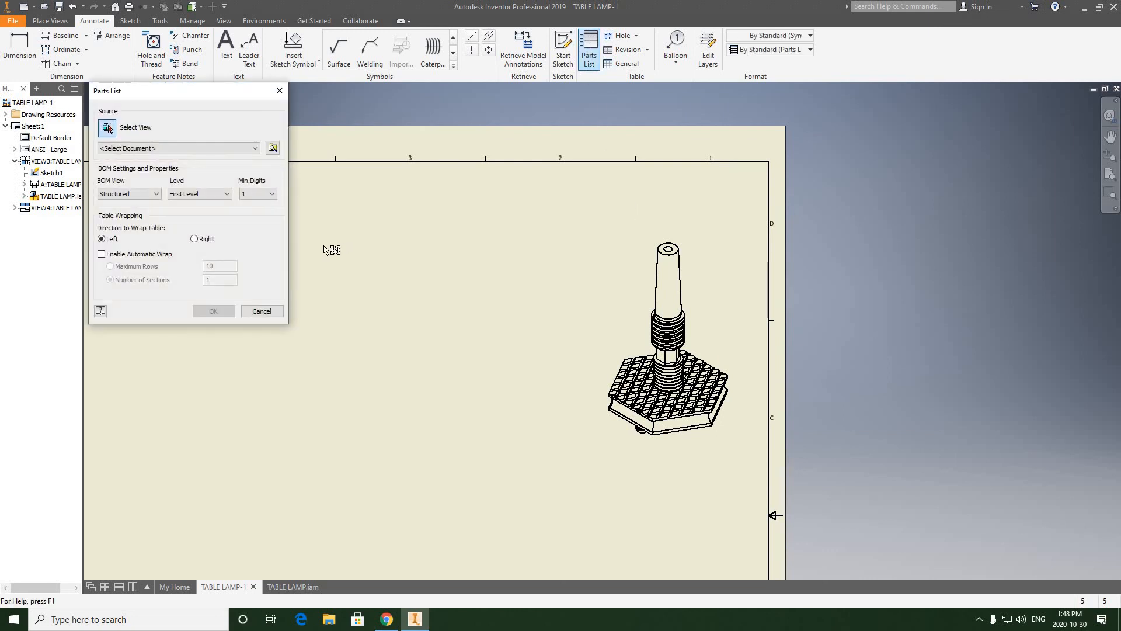
{"action": "scroll", "coordinate": [388, 327], "scroll_direction": "down", "scroll_amount": 4}
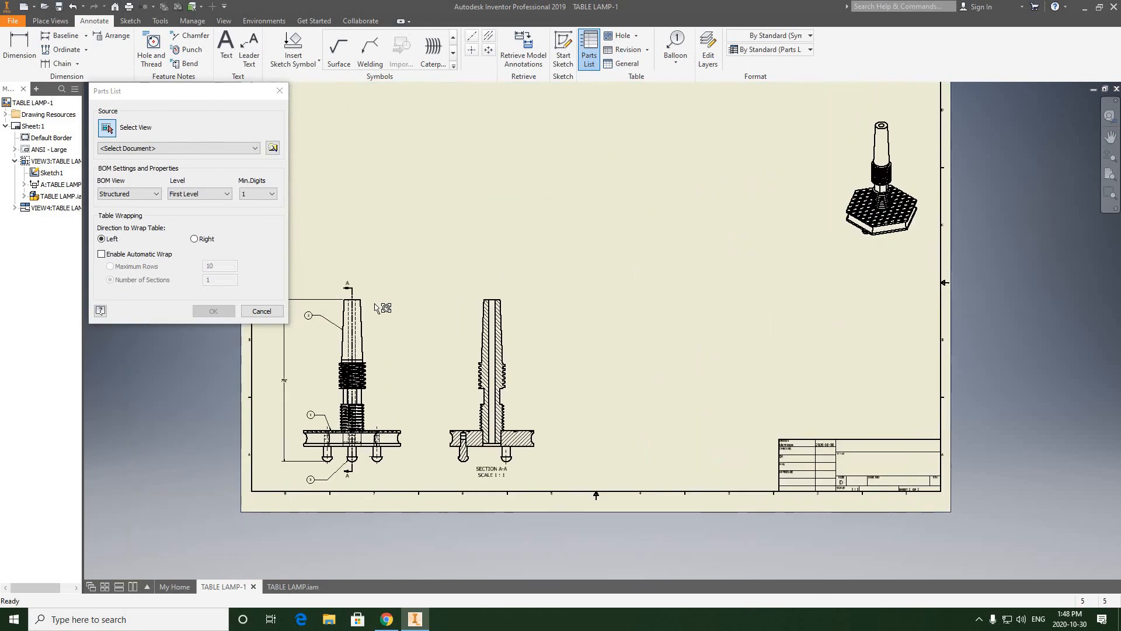
{"action": "left_click", "coordinate": [378, 306]}
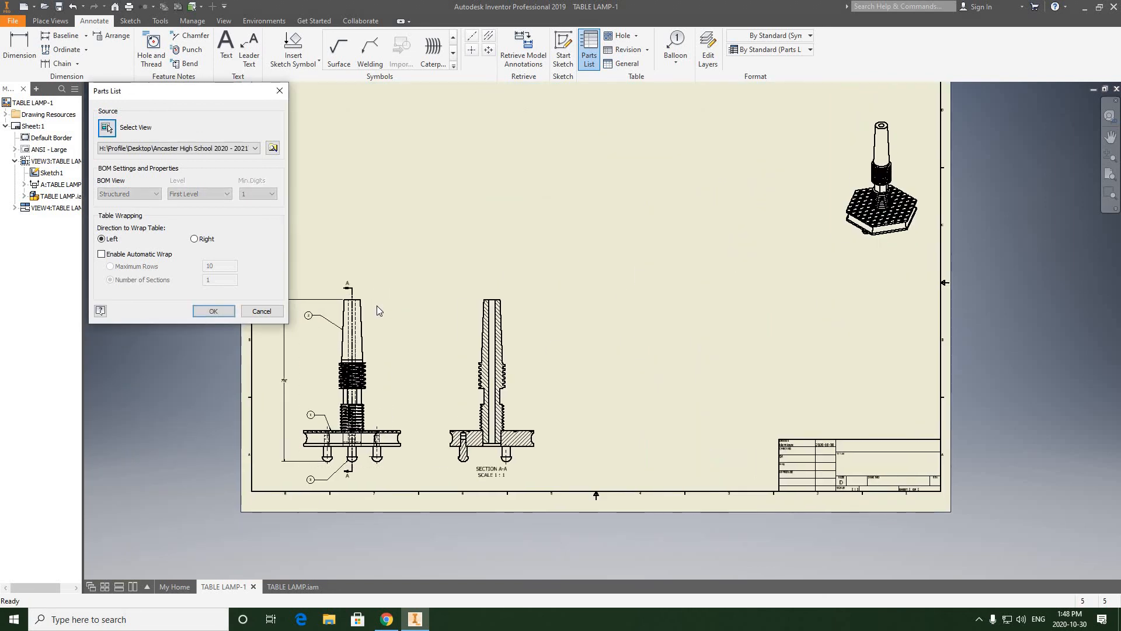
{"action": "left_click", "coordinate": [214, 311]}
{"action": "scroll", "coordinate": [706, 218], "scroll_direction": "up", "scroll_amount": 4}
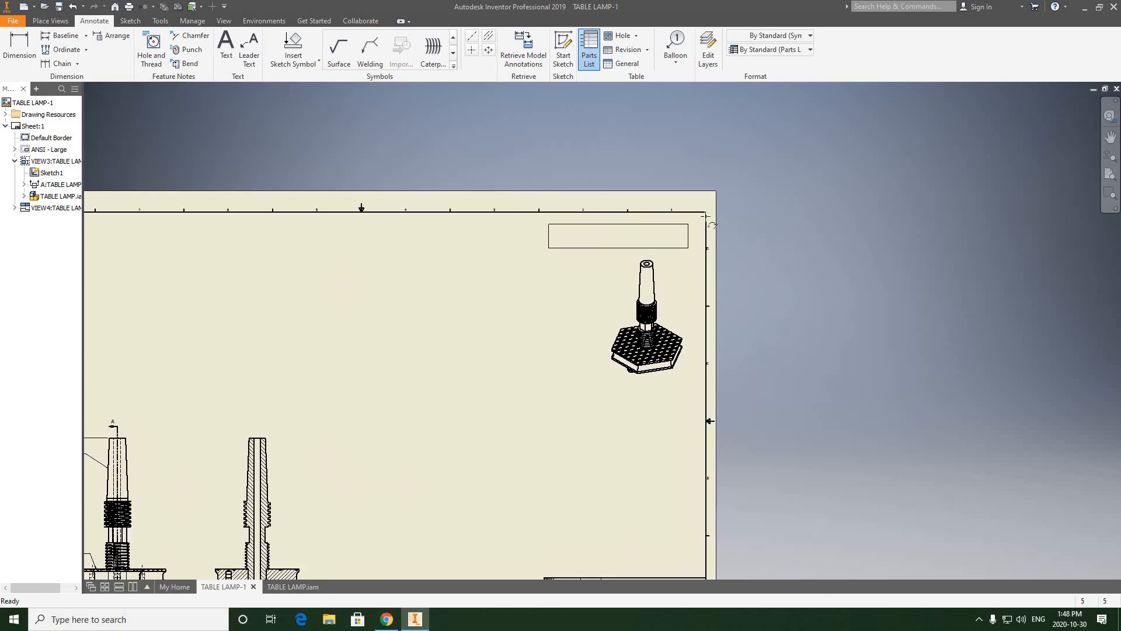
{"action": "left_click", "coordinate": [706, 214]}
{"action": "scroll", "coordinate": [664, 246], "scroll_direction": "up", "scroll_amount": 3}
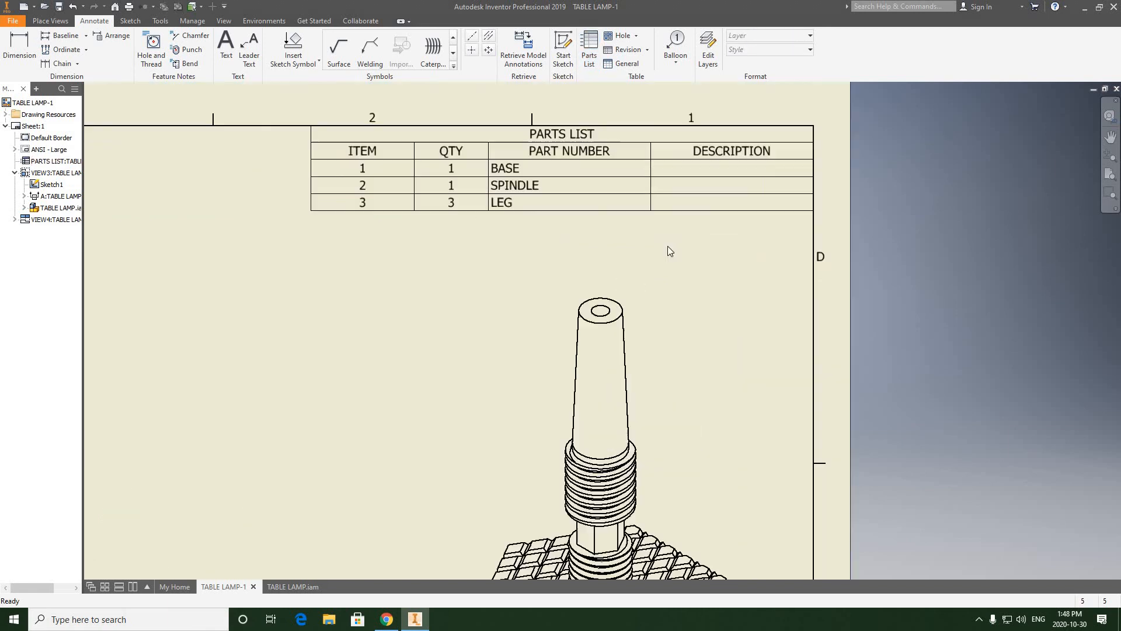
Step: Compare the parts list's item numbers, quantities and part names with the balloons on the front view
{"action": "middle_click_drag", "start_coordinate": [668, 246], "coordinate": [652, 275]}
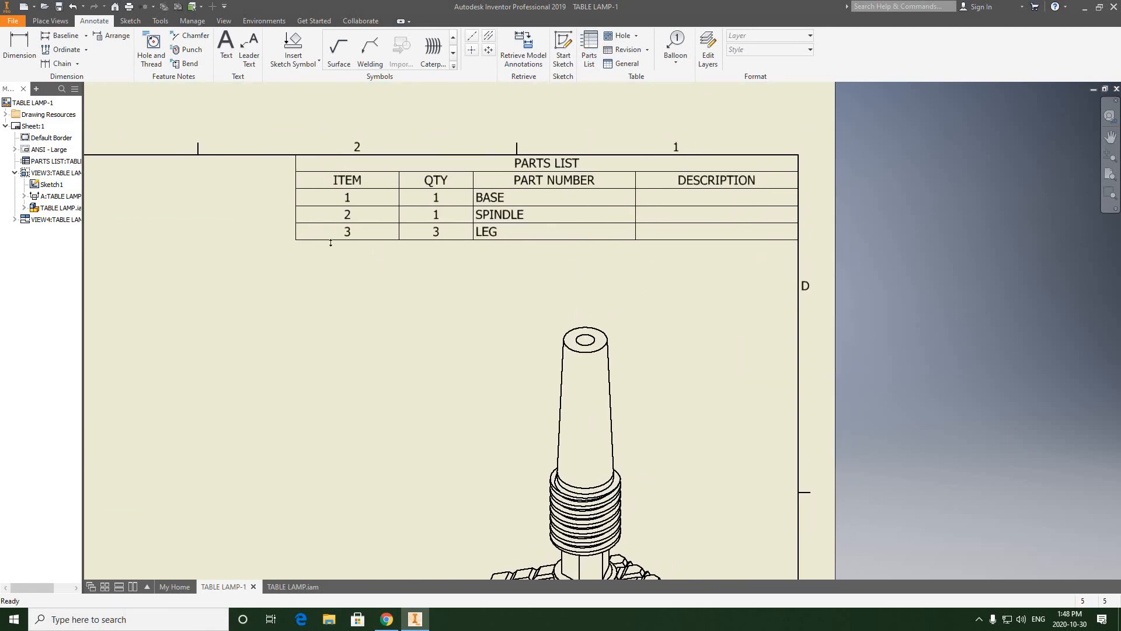
{"action": "left_click", "coordinate": [351, 197]}
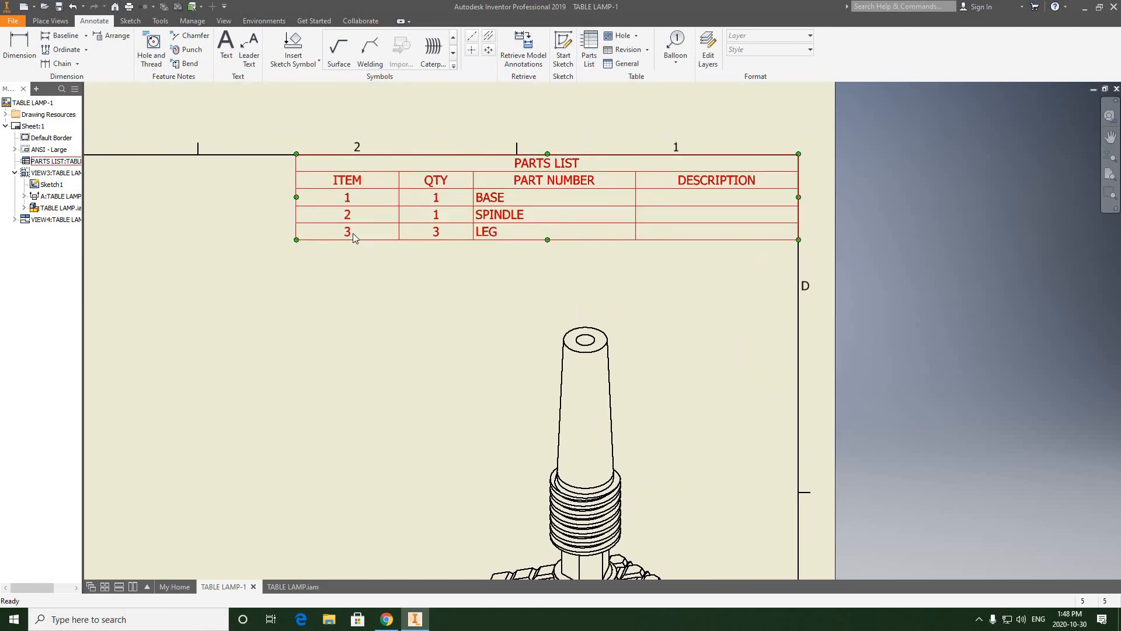
{"action": "left_click", "coordinate": [499, 219]}
{"action": "scroll", "coordinate": [501, 229], "scroll_direction": "down", "scroll_amount": 5}
{"action": "left_click", "coordinate": [716, 187]}
{"action": "mouse_move", "coordinate": [217, 429]}
{"action": "middle_mouse_down"}
{"action": "mouse_move", "coordinate": [590, 314]}
{"action": "mouse_move", "coordinate": [643, 261]}
{"action": "middle_mouse_up"}
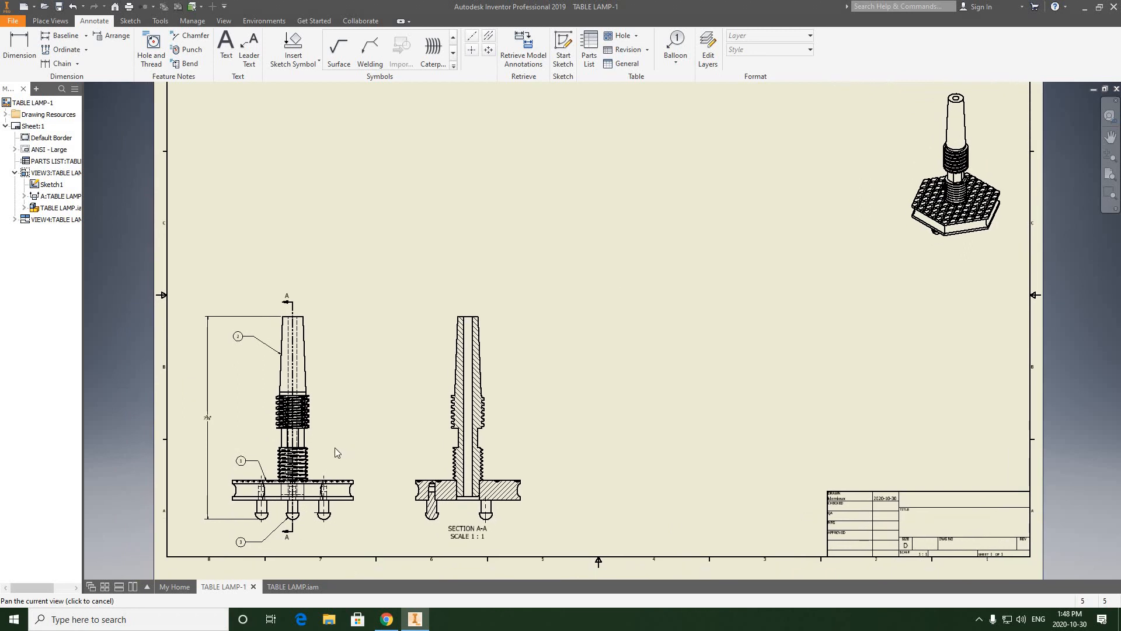
{"action": "scroll", "coordinate": [270, 345], "scroll_direction": "up", "scroll_amount": 3}
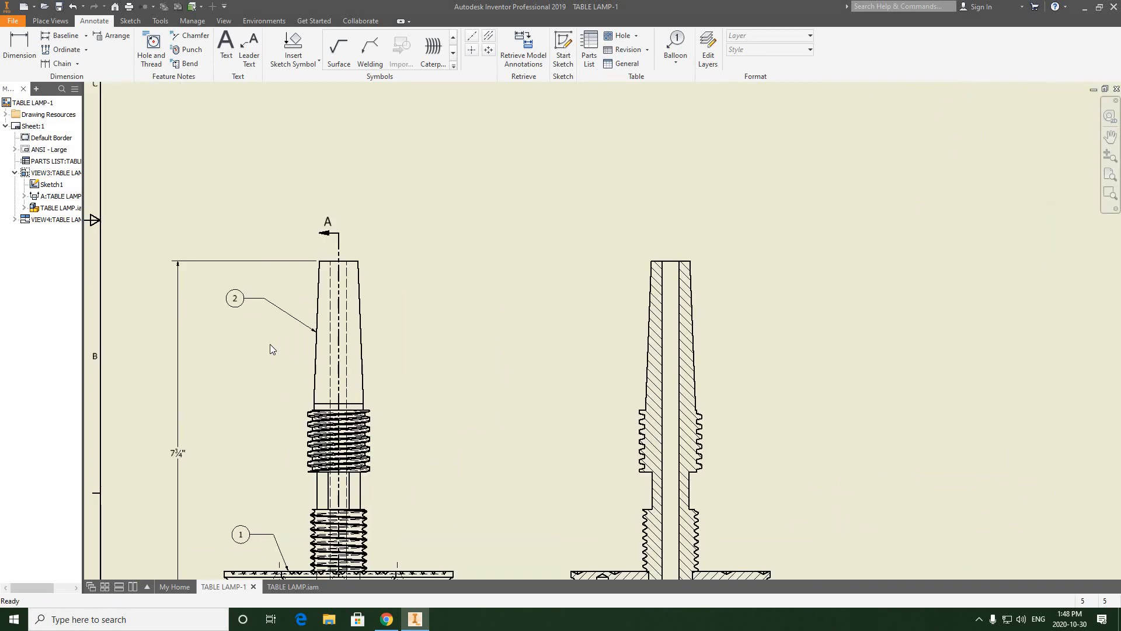
{"action": "scroll", "coordinate": [270, 344], "scroll_direction": "down", "scroll_amount": 4}
{"action": "middle_click_drag", "start_coordinate": [524, 319], "coordinate": [433, 395]}
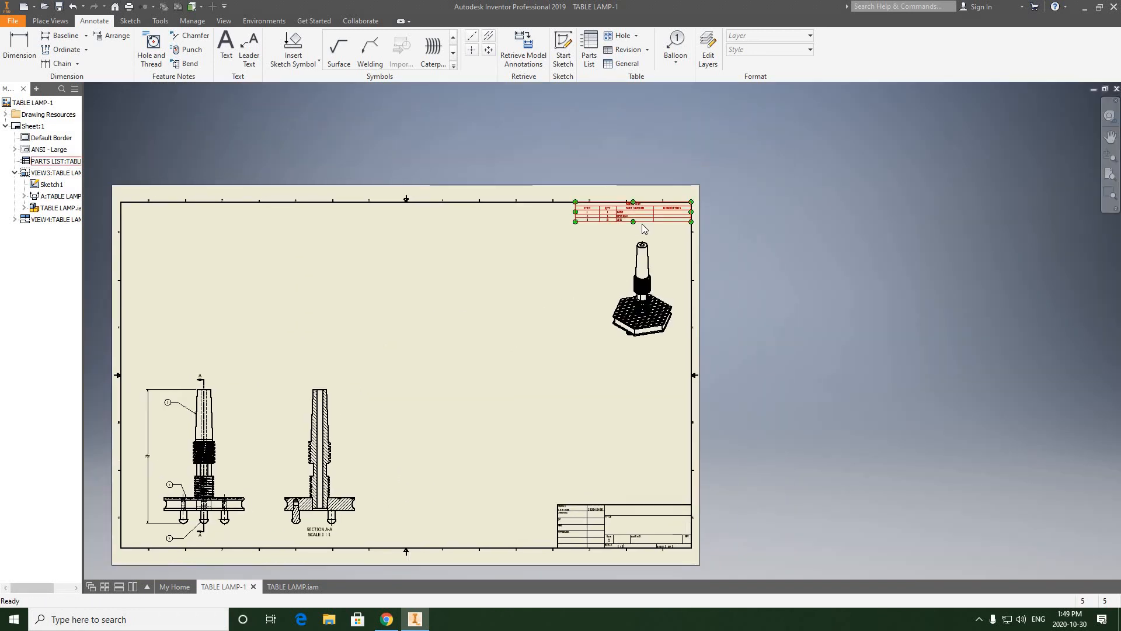
{"action": "scroll", "coordinate": [643, 224], "scroll_direction": "up", "scroll_amount": 6}
{"action": "scroll", "coordinate": [562, 255], "scroll_direction": "up", "scroll_amount": 3}
{"action": "scroll", "coordinate": [561, 254], "scroll_direction": "down", "scroll_amount": 2}
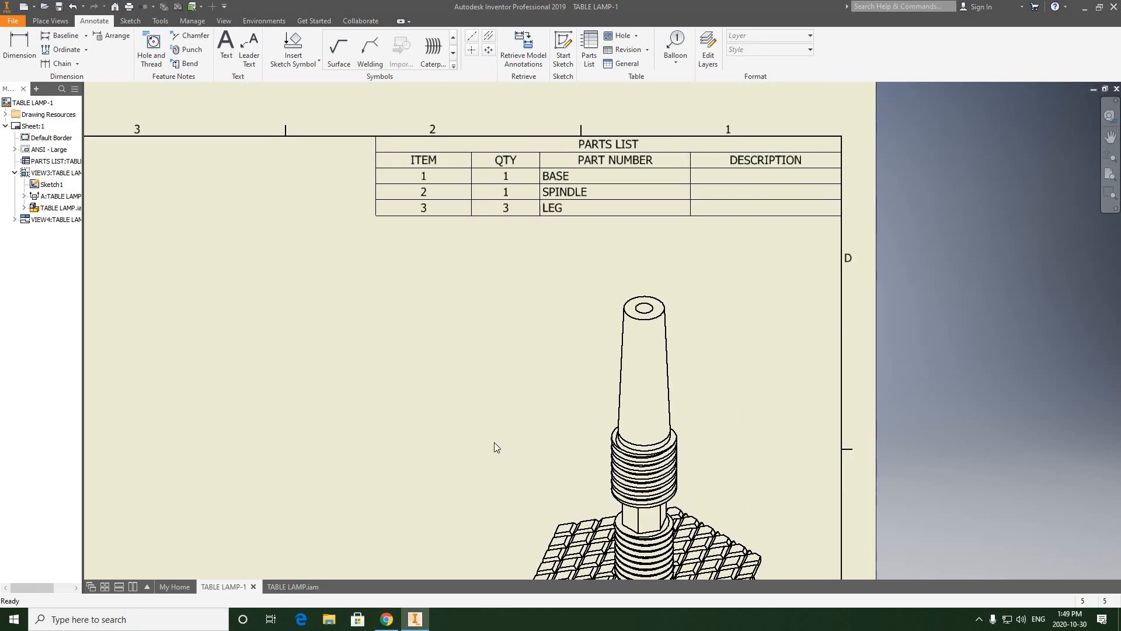
{"action": "left_click", "coordinate": [386, 620]}
{"action": "scroll", "coordinate": [620, 185], "scroll_direction": "down", "scroll_amount": 4}
{"action": "scroll", "coordinate": [621, 186], "scroll_direction": "up", "scroll_amount": 4}
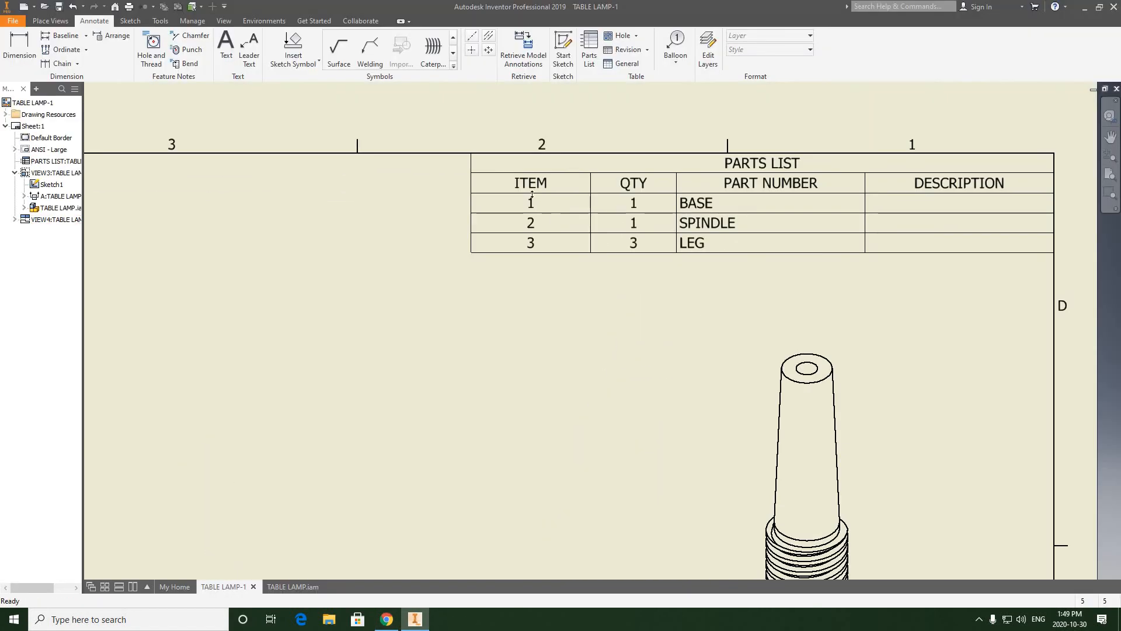
{"action": "scroll", "coordinate": [625, 201], "scroll_direction": "down", "scroll_amount": 3}
{"action": "middle_click_drag", "start_coordinate": [475, 314], "coordinate": [763, 152]}
{"action": "middle_click_drag", "start_coordinate": [132, 500], "coordinate": [242, 383]}
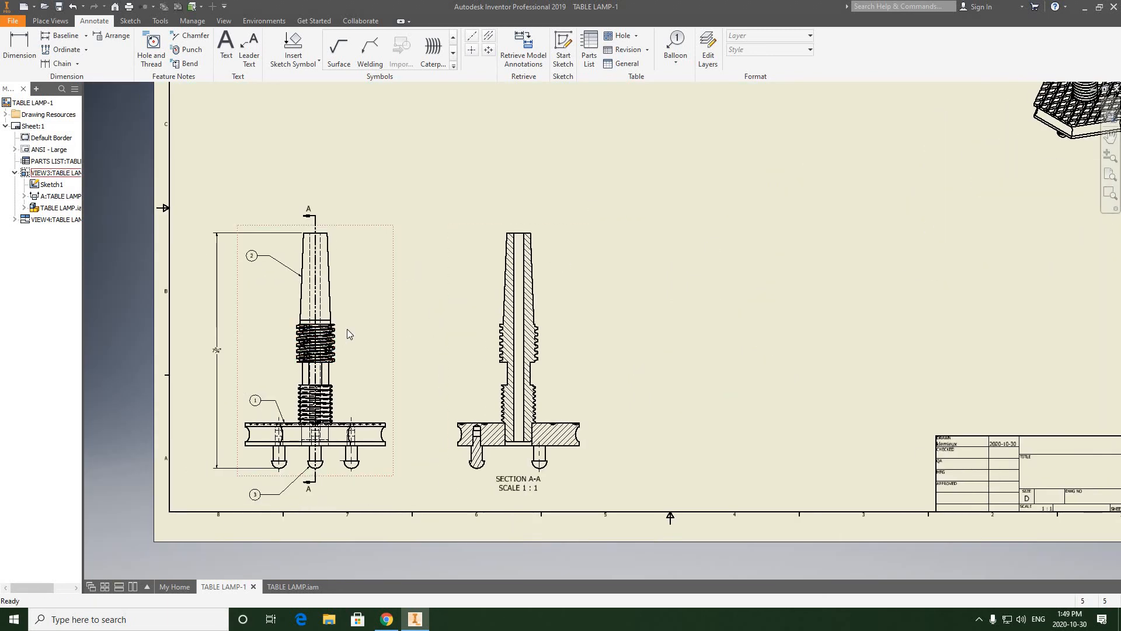
{"action": "mouse_move", "coordinate": [813, 191]}
{"action": "middle_mouse_down"}
{"action": "mouse_move", "coordinate": [578, 296]}
{"action": "mouse_move", "coordinate": [584, 304]}
{"action": "middle_mouse_up"}
{"action": "scroll", "coordinate": [613, 229], "scroll_direction": "down", "scroll_amount": 3}
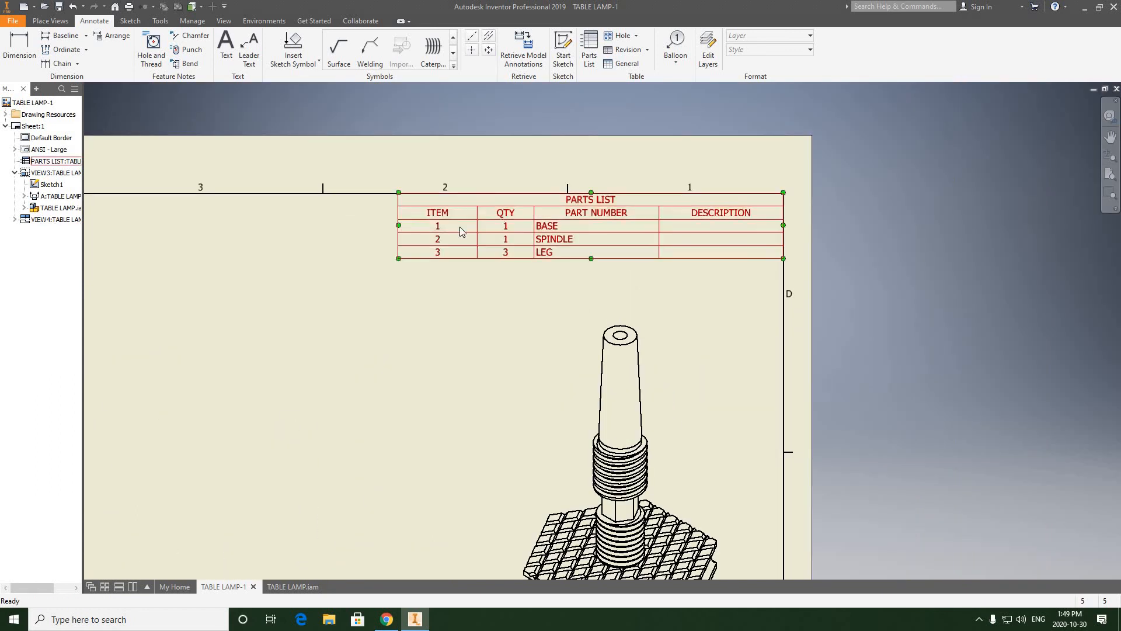
{"action": "left_click", "coordinate": [500, 255]}
{"action": "key", "text": "Escape"}
Step: Replace the parts list's PART NUMBER column with a MATERIAL column placed ahead of DESCRIPTION
{"action": "scroll", "coordinate": [526, 238], "scroll_direction": "down", "scroll_amount": 2}
{"action": "double_click", "coordinate": [511, 243]}
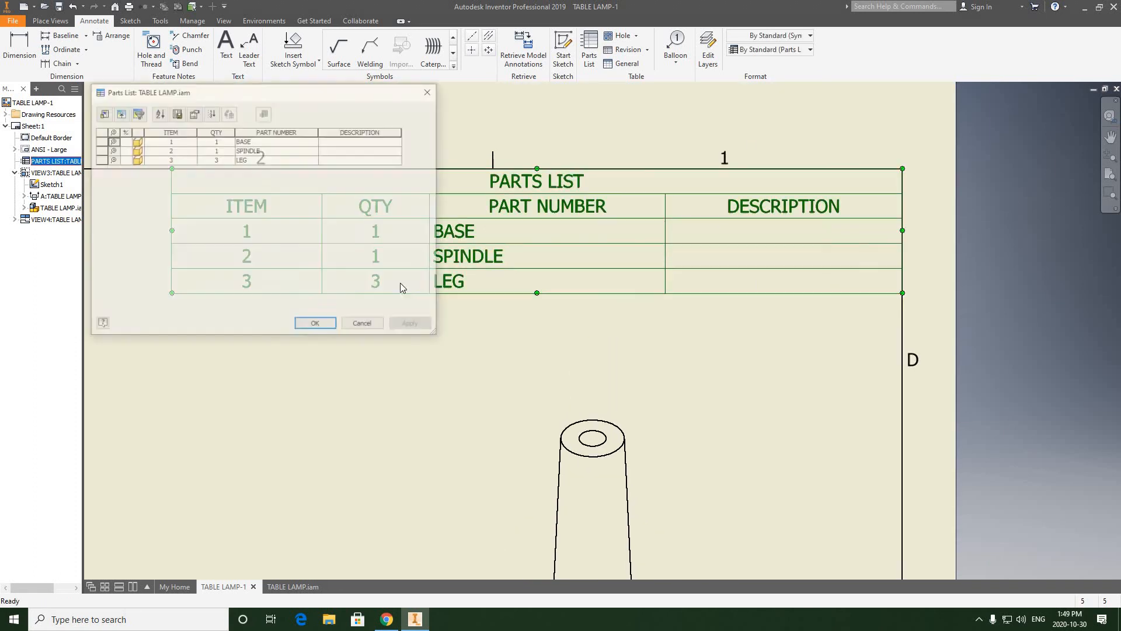
{"action": "left_click", "coordinate": [102, 113]}
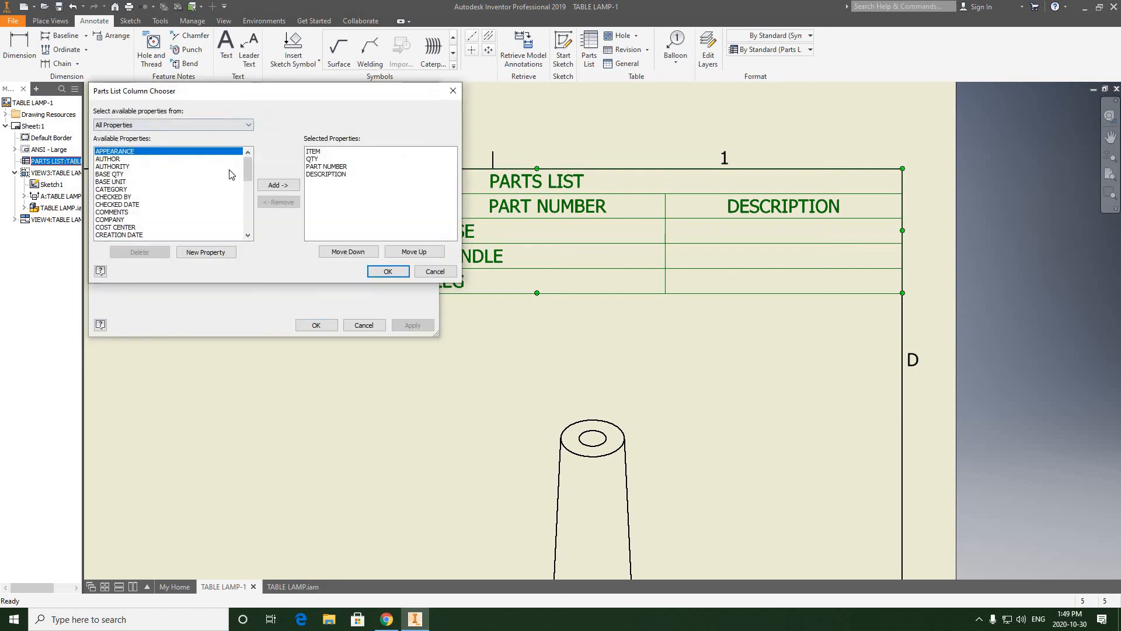
{"action": "left_click", "coordinate": [328, 168]}
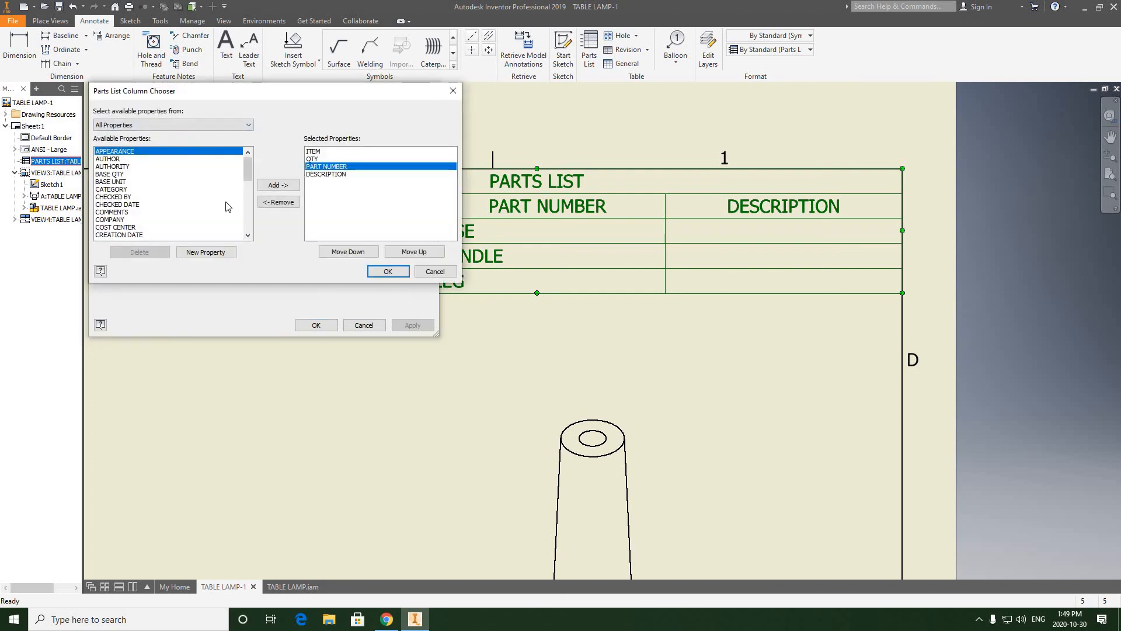
{"action": "left_click", "coordinate": [280, 202]}
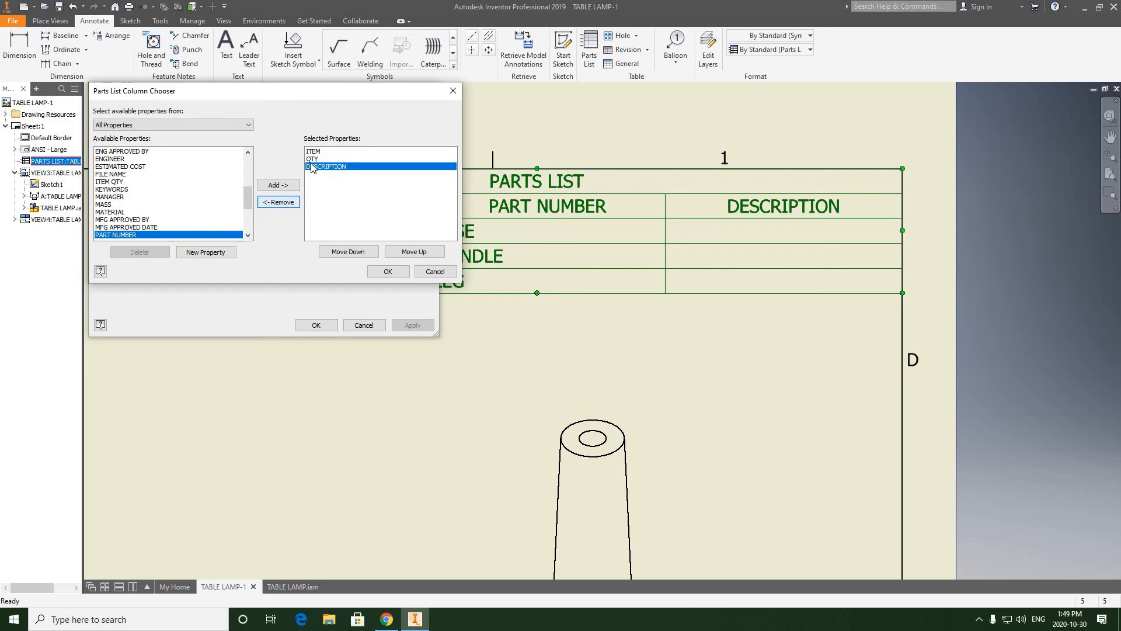
{"action": "left_click", "coordinate": [113, 212]}
{"action": "left_click", "coordinate": [279, 186]}
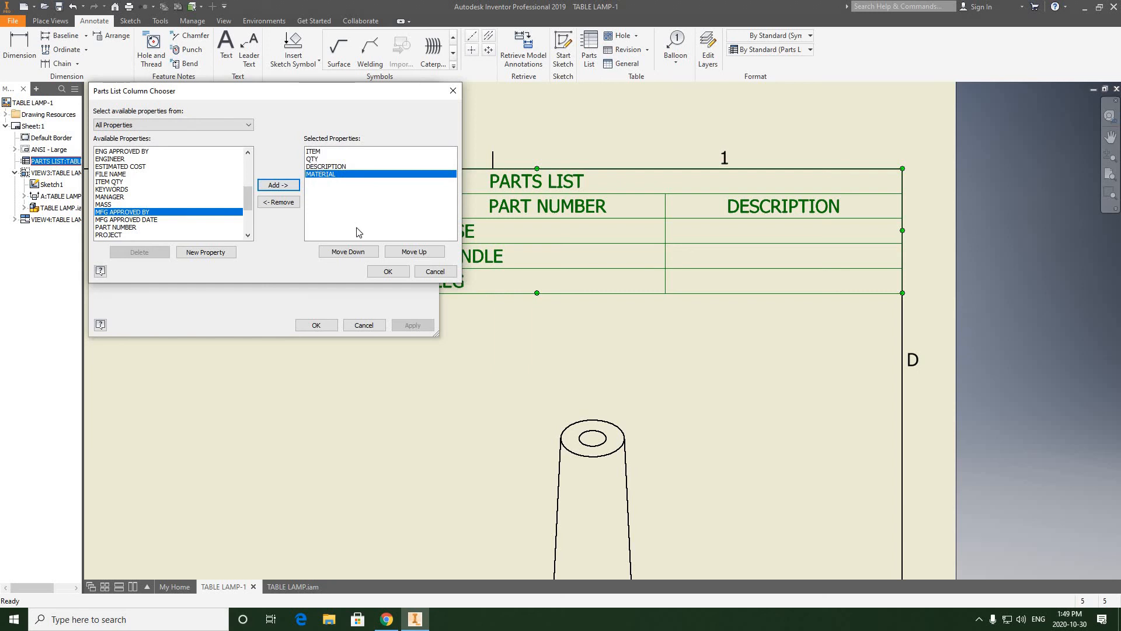
{"action": "left_click", "coordinate": [408, 256]}
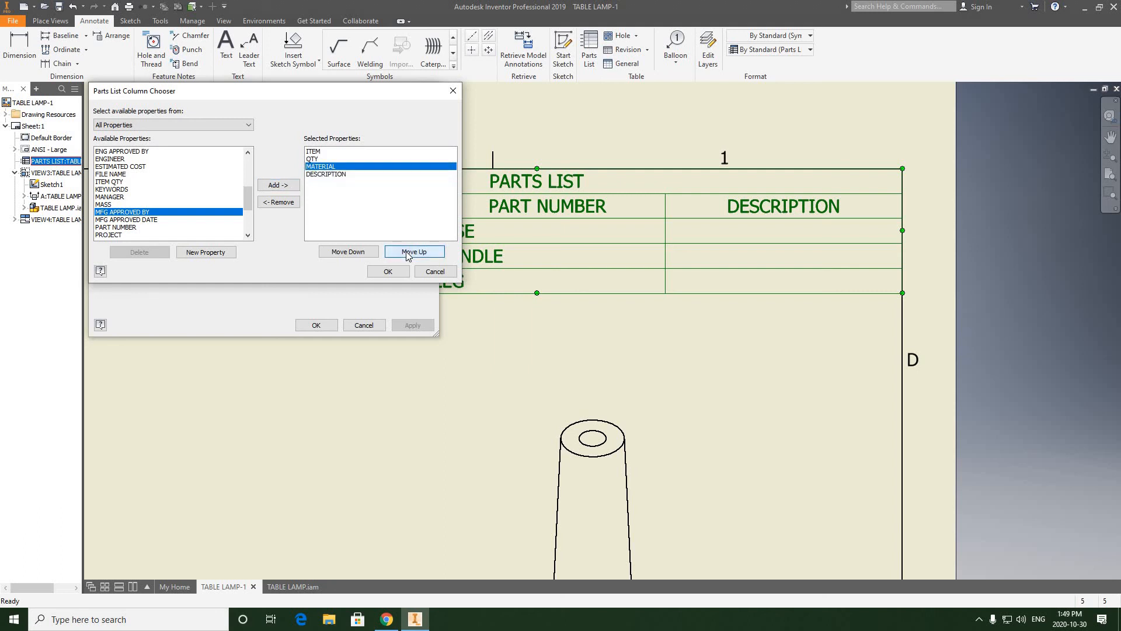
{"action": "left_click", "coordinate": [388, 273]}
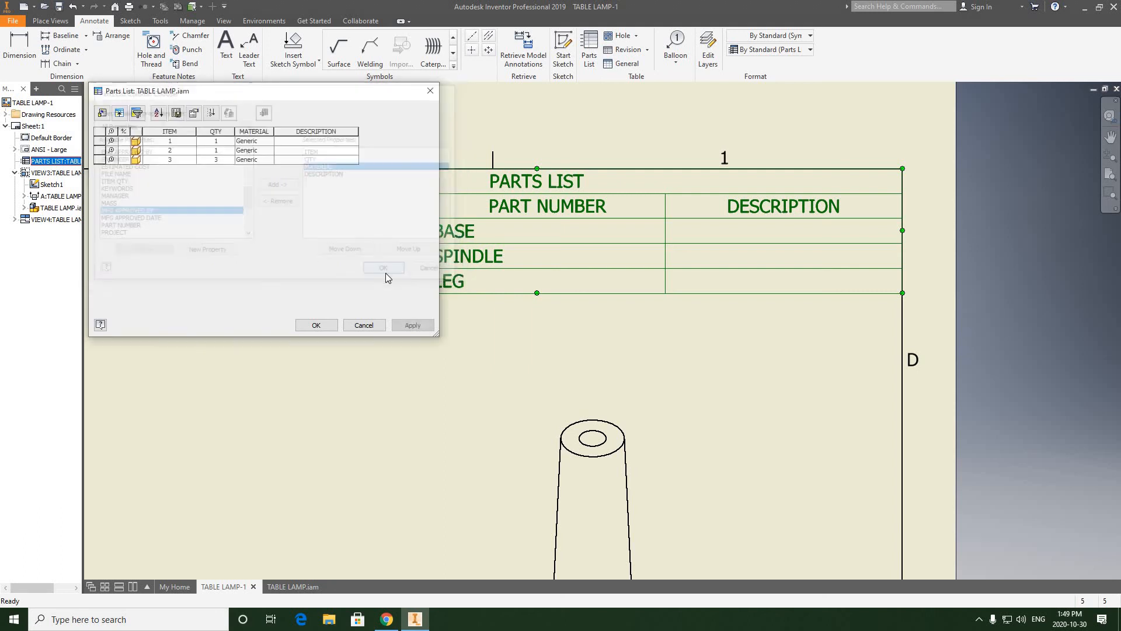
Step: Set item 1's material to ALUMINUM in the parts list and widen the MATERIAL column to fit
{"action": "left_click", "coordinate": [249, 141]}
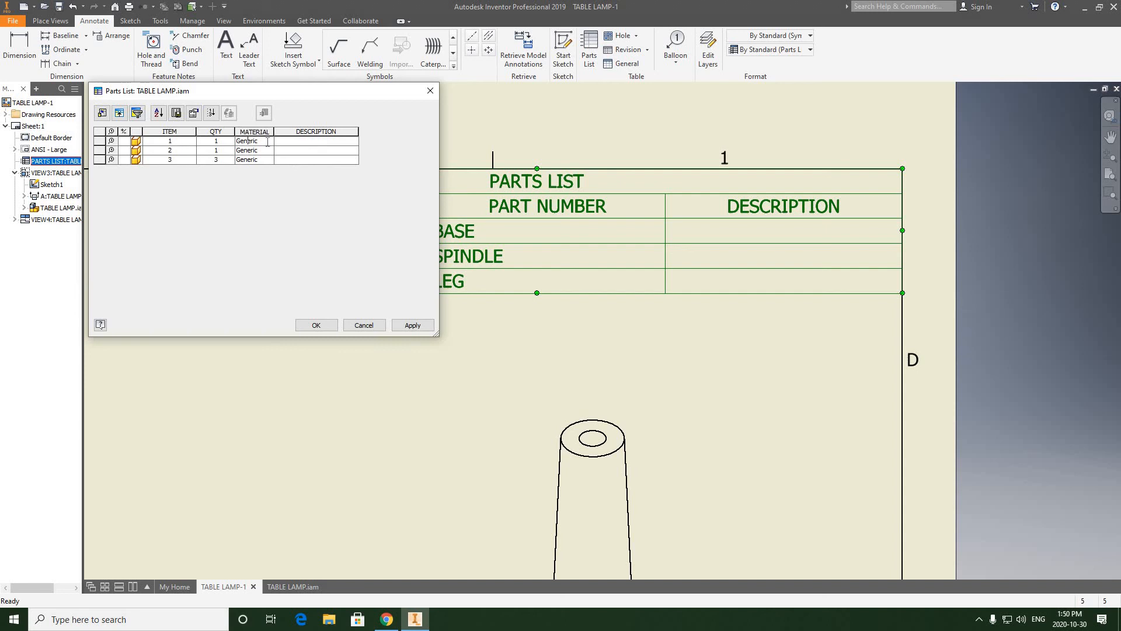
{"action": "double_click", "coordinate": [240, 142]}
{"action": "type", "text": "ALUMINUM"}
{"action": "key", "text": "Return"}
{"action": "left_click_drag", "start_coordinate": [273, 132], "coordinate": [280, 132]}
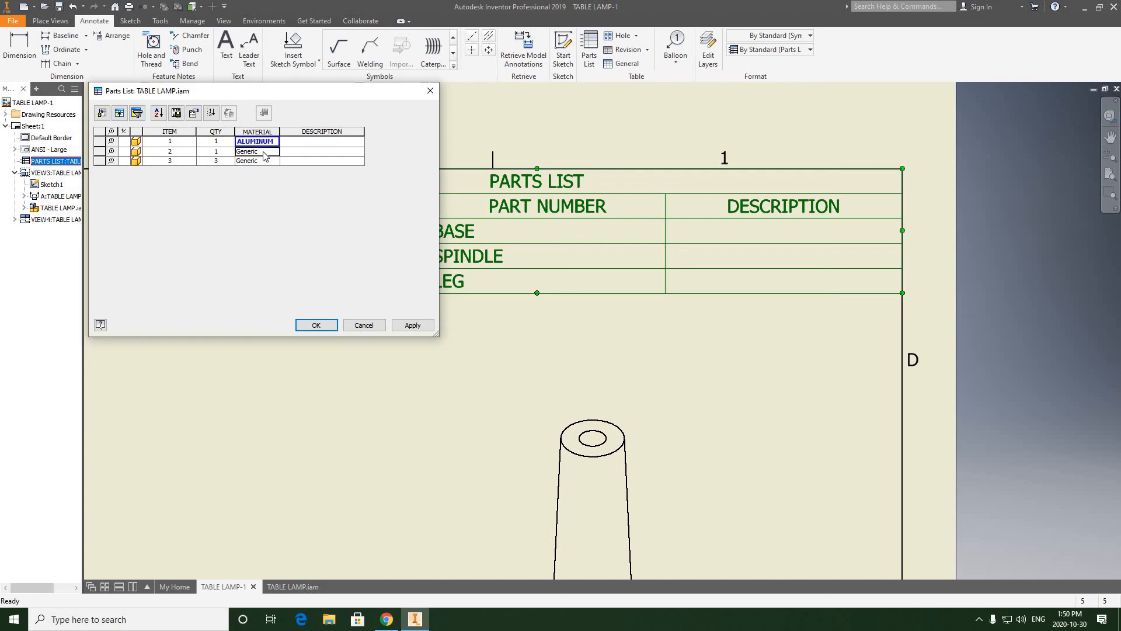
Step: Set the material of items 2 and 3 to ALUMINUM in the parts list
{"action": "left_click", "coordinate": [265, 152]}
{"action": "type", "text": "ALUMINUM"}
{"action": "left_click", "coordinate": [262, 164]}
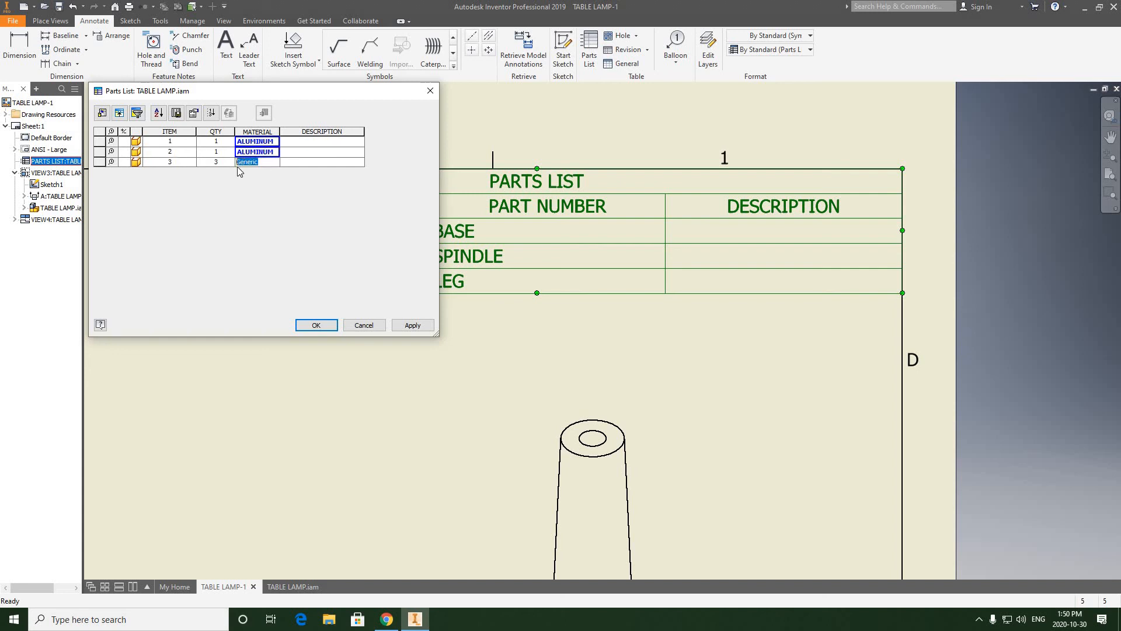
{"action": "type", "text": "ALUMINUM"}
{"action": "left_click", "coordinate": [293, 163]}
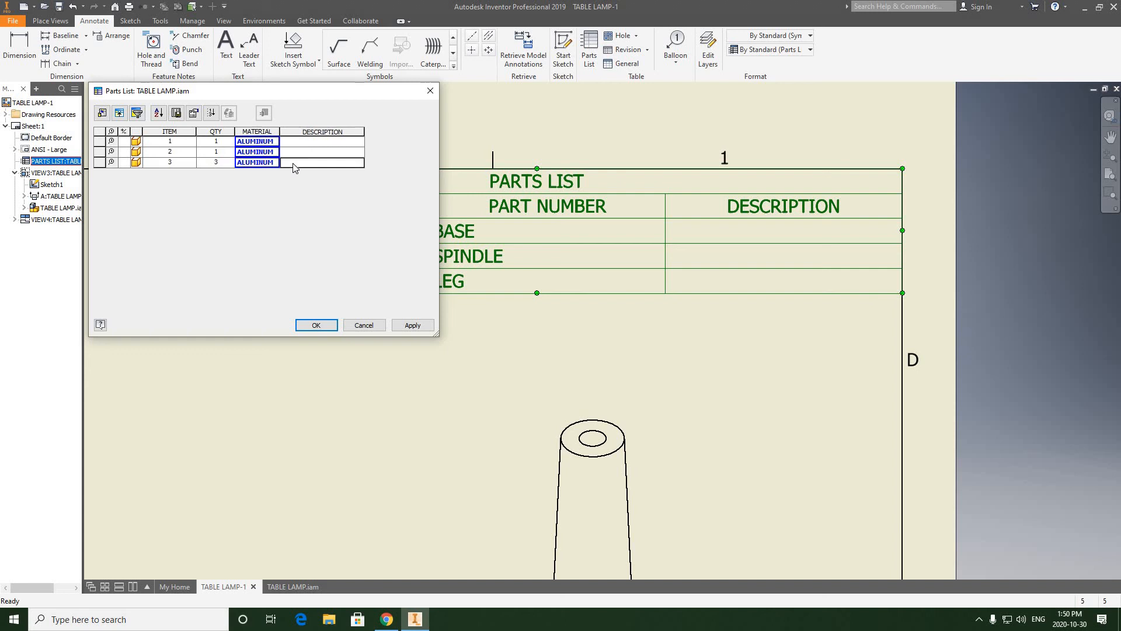
Step: Enter the descriptions BASE, SPINDLE and LEG for items 1 to 3 and apply the parts list edits
{"action": "left_click", "coordinate": [303, 142]}
{"action": "type", "text": "BASE"}
{"action": "left_click", "coordinate": [297, 157]}
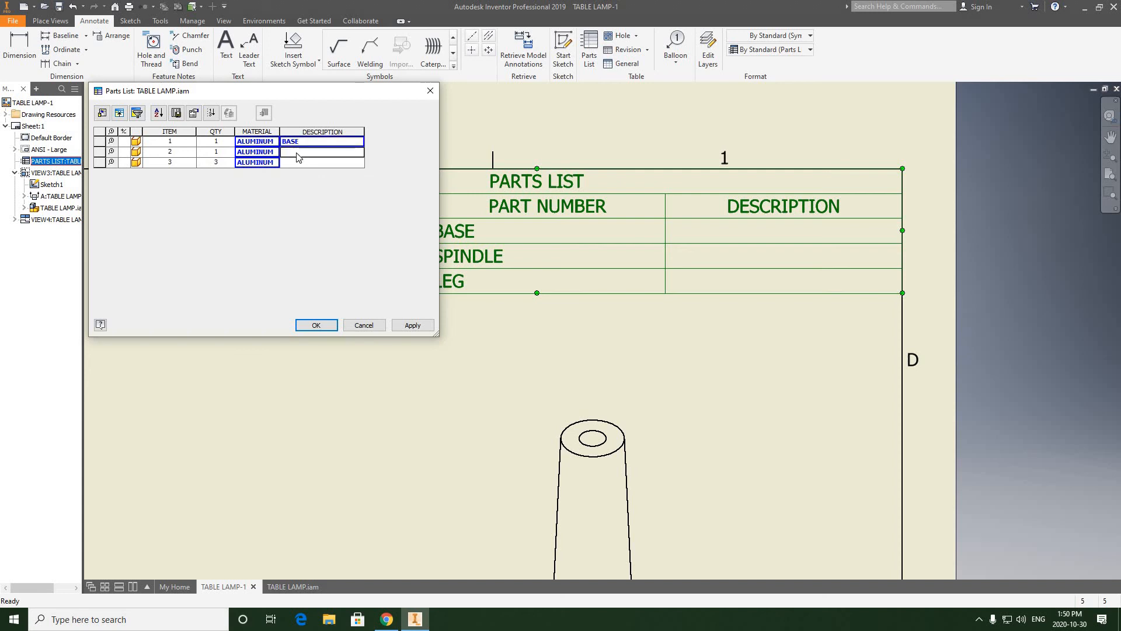
{"action": "type", "text": "SPINDLE"}
{"action": "left_click", "coordinate": [292, 166]}
{"action": "type", "text": "LEG"}
{"action": "left_click", "coordinate": [316, 324]}
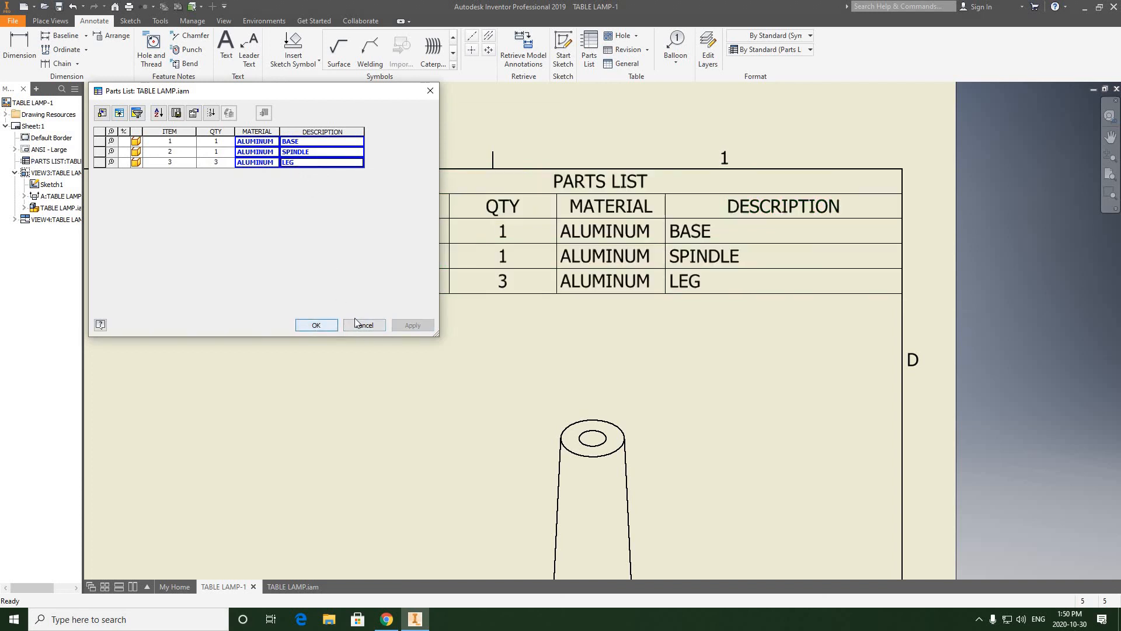
Step: Move the isometric view slightly up so that it sits closer beneath the parts list
{"action": "scroll", "coordinate": [705, 320], "scroll_direction": "up", "scroll_amount": 2}
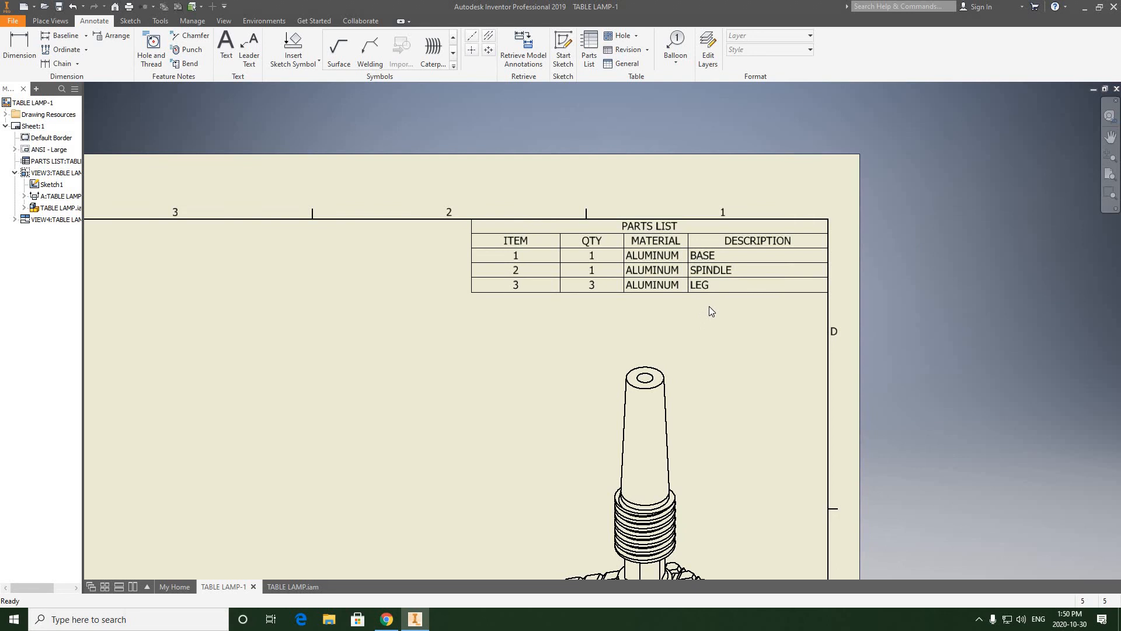
{"action": "scroll", "coordinate": [712, 316], "scroll_direction": "down", "scroll_amount": 2}
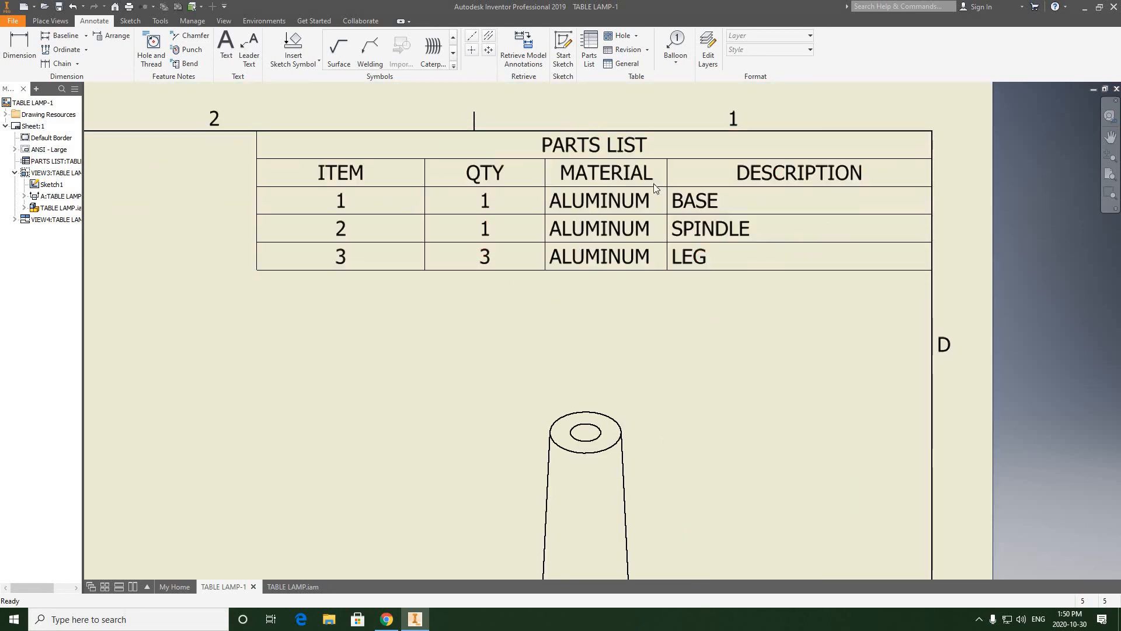
{"action": "scroll", "coordinate": [547, 239], "scroll_direction": "up", "scroll_amount": 2}
{"action": "left_click", "coordinate": [512, 220]}
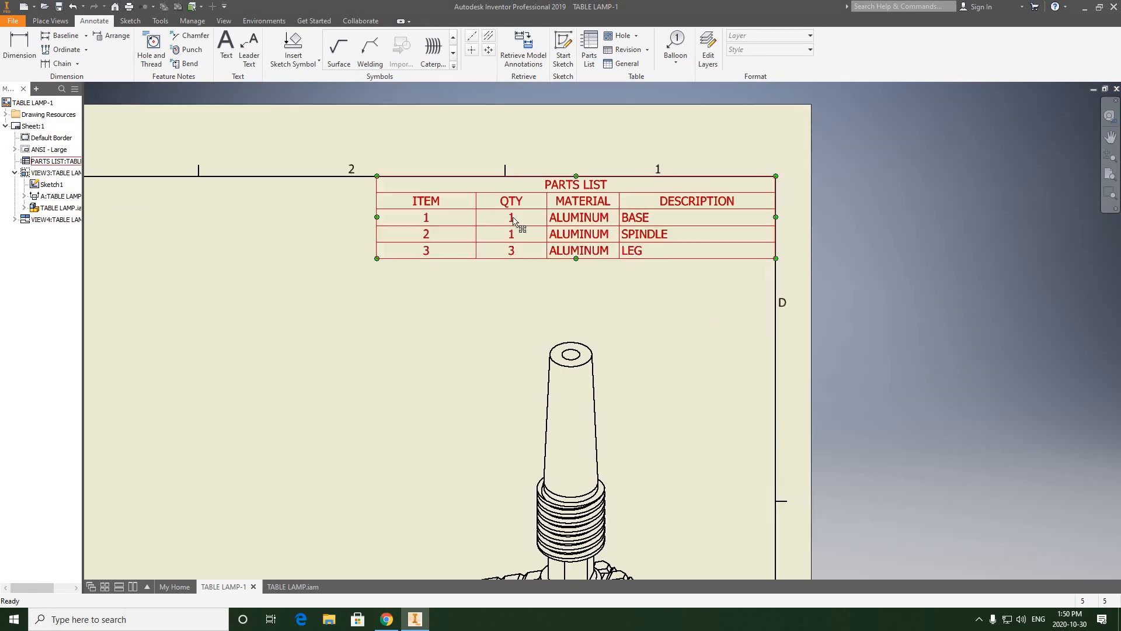
{"action": "scroll", "coordinate": [654, 268], "scroll_direction": "up", "scroll_amount": 2}
{"action": "middle_click_drag", "start_coordinate": [643, 323], "coordinate": [699, 236]}
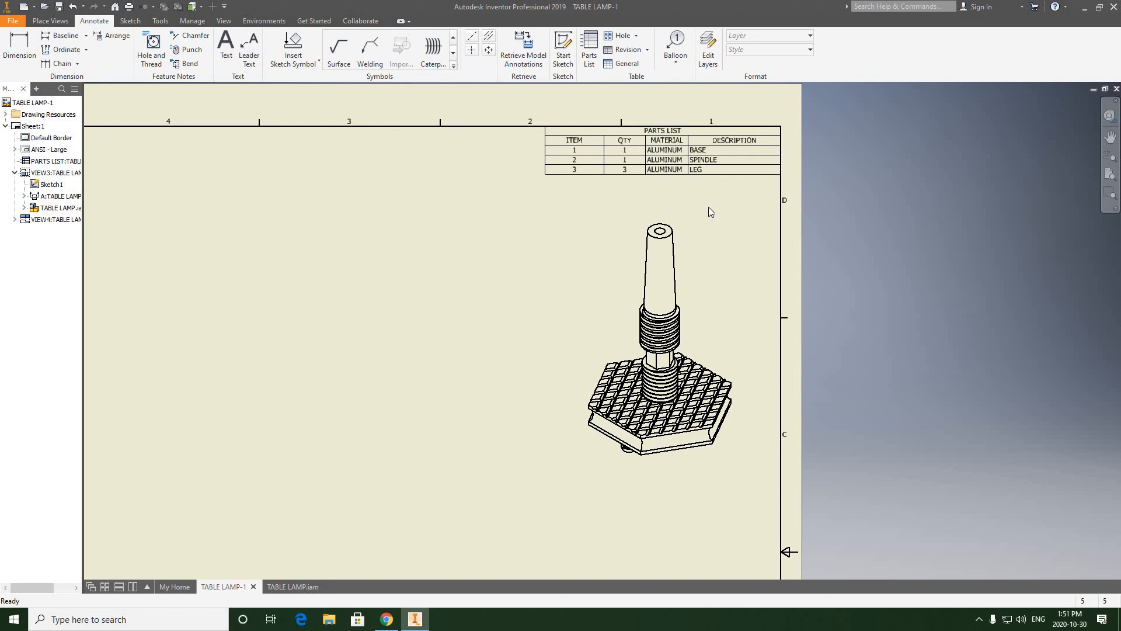
{"action": "scroll", "coordinate": [728, 240], "scroll_direction": "up", "scroll_amount": 5}
{"action": "mouse_move", "coordinate": [726, 220]}
{"action": "middle_mouse_down"}
{"action": "mouse_move", "coordinate": [707, 177]}
{"action": "mouse_move", "coordinate": [633, 183]}
{"action": "middle_mouse_up"}
{"action": "scroll", "coordinate": [633, 183], "scroll_direction": "down", "scroll_amount": 6}
{"action": "left_click_drag", "start_coordinate": [632, 185], "coordinate": [643, 155]}
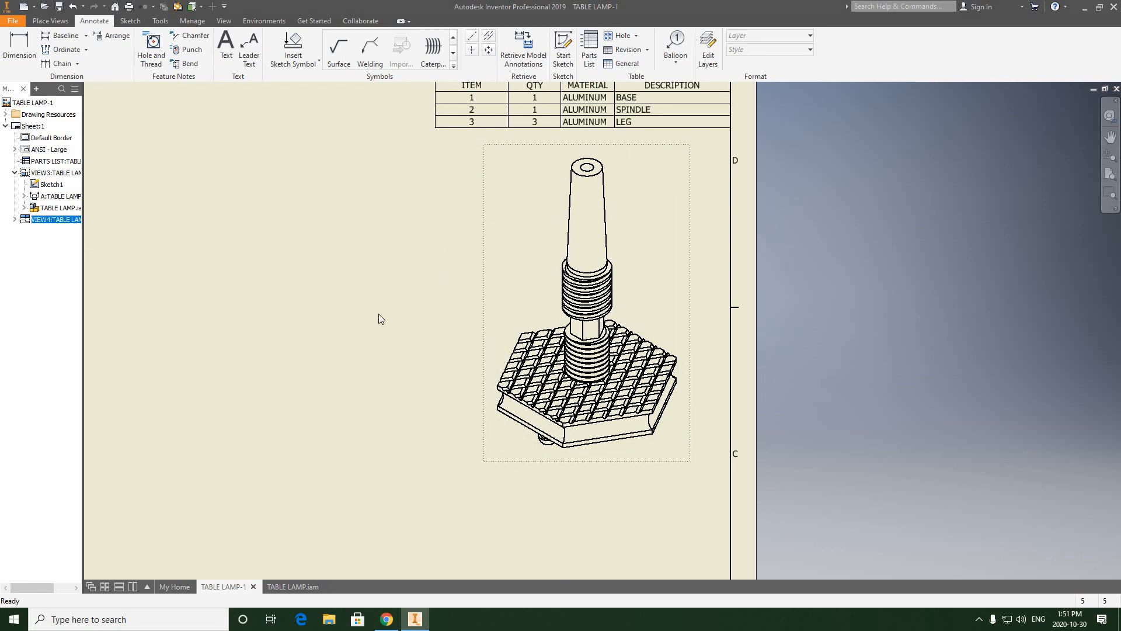
Step: Review the whole sheet, checking the layout of the three views, the parts list and the title block
{"action": "scroll", "coordinate": [442, 267], "scroll_direction": "up", "scroll_amount": 5}
{"action": "middle_click_drag", "start_coordinate": [529, 297], "coordinate": [664, 250]}
{"action": "left_click", "coordinate": [513, 300]}
{"action": "scroll", "coordinate": [514, 301], "scroll_direction": "up", "scroll_amount": 5}
{"action": "middle_click_drag", "start_coordinate": [458, 356], "coordinate": [572, 256]}
{"action": "scroll", "coordinate": [443, 296], "scroll_direction": "down", "scroll_amount": 5}
{"action": "middle_click_drag", "start_coordinate": [621, 321], "coordinate": [559, 404]}
{"action": "scroll", "coordinate": [559, 405], "scroll_direction": "up", "scroll_amount": 4}
{"action": "scroll", "coordinate": [566, 378], "scroll_direction": "down", "scroll_amount": 5}
{"action": "scroll", "coordinate": [569, 377], "scroll_direction": "up", "scroll_amount": 5}
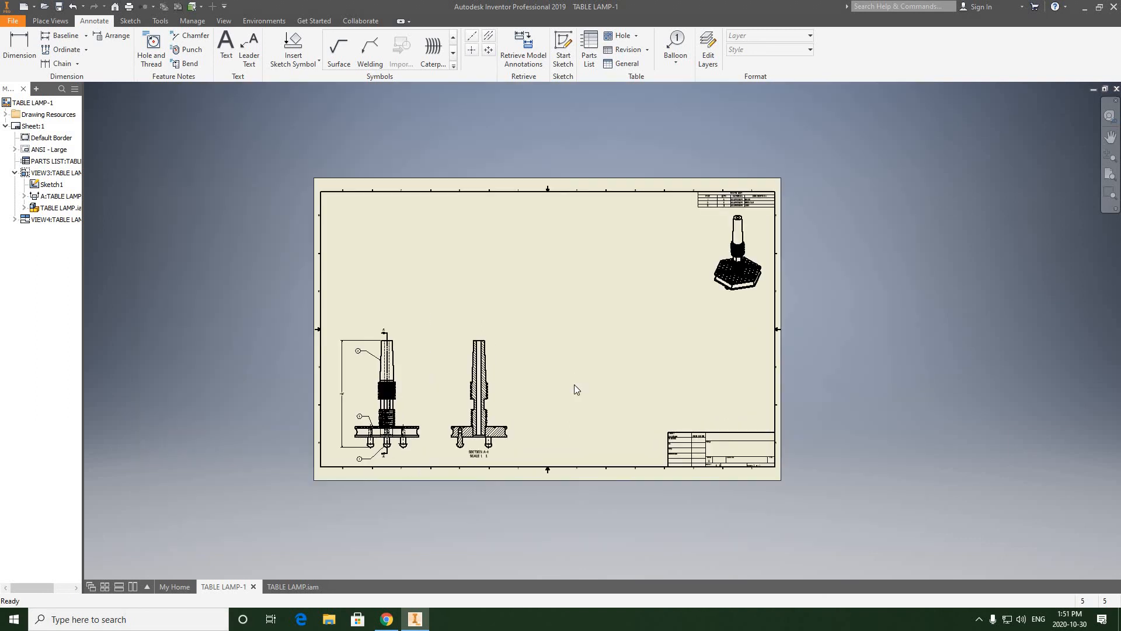
{"action": "scroll", "coordinate": [574, 385], "scroll_direction": "down", "scroll_amount": 5}
{"action": "scroll", "coordinate": [574, 385], "scroll_direction": "up", "scroll_amount": 4}
{"action": "middle_click_drag", "start_coordinate": [573, 384], "coordinate": [569, 361]}
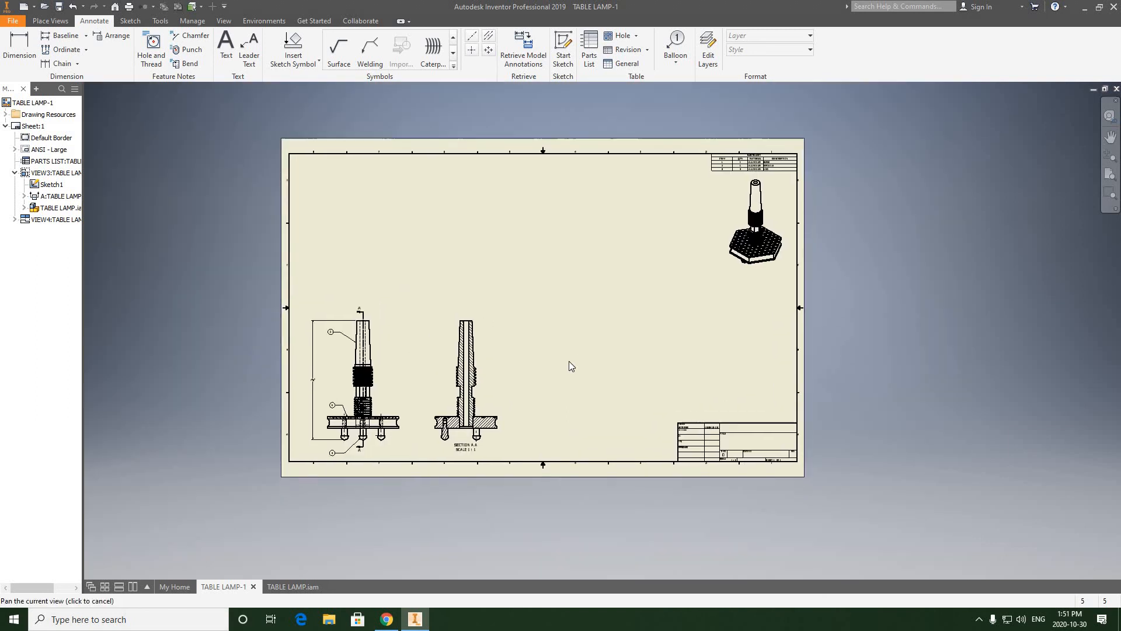